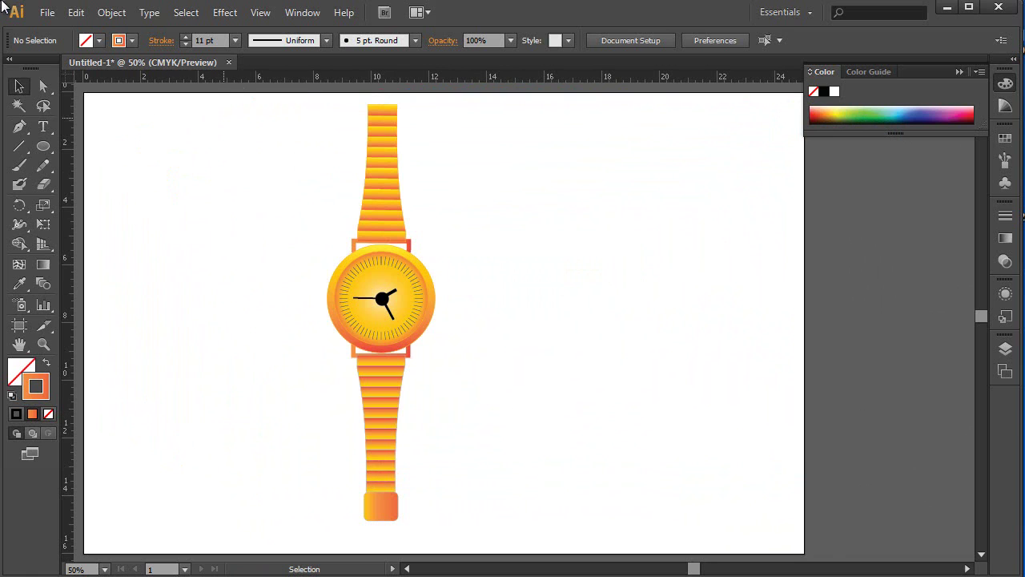
left_click(16, 81)
left_click_drag(274, 146, 472, 431)
left_click(203, 327)
Create a new 25 x 16 in document with one artboard in CMYK colour mode.
left_click(47, 14)
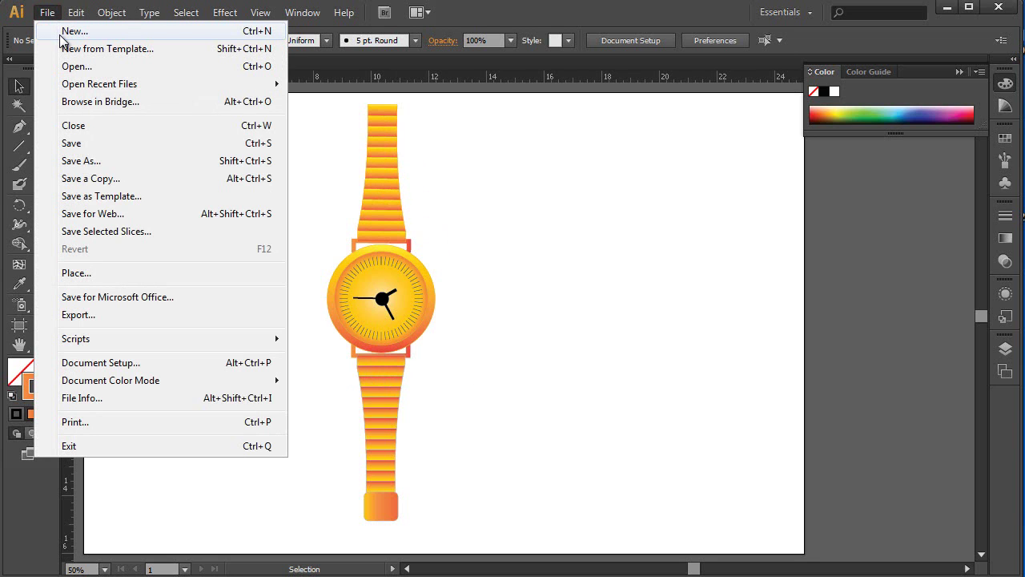
left_click(61, 34)
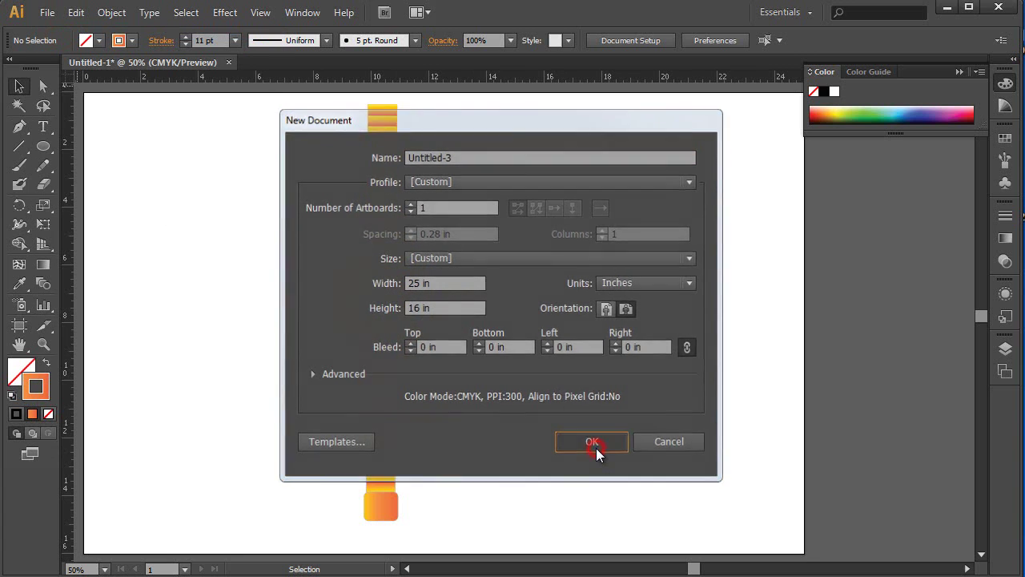
left_click(593, 445)
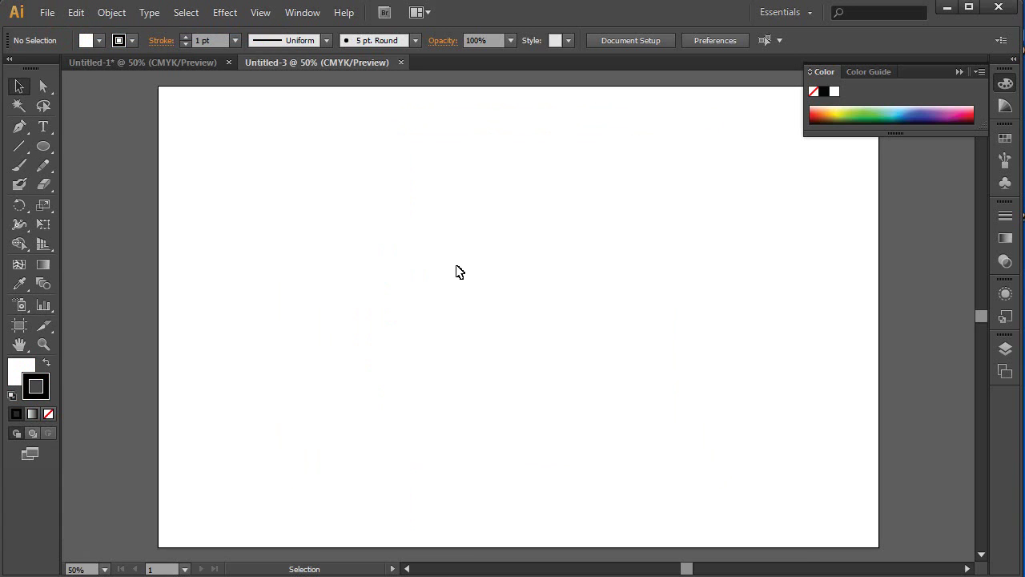
Draw a circle outward from its centre at about X 7.7 in, Y 4.3 in with the Ellipse tool.
key("space")
left_click_drag(463, 271, 396, 268)
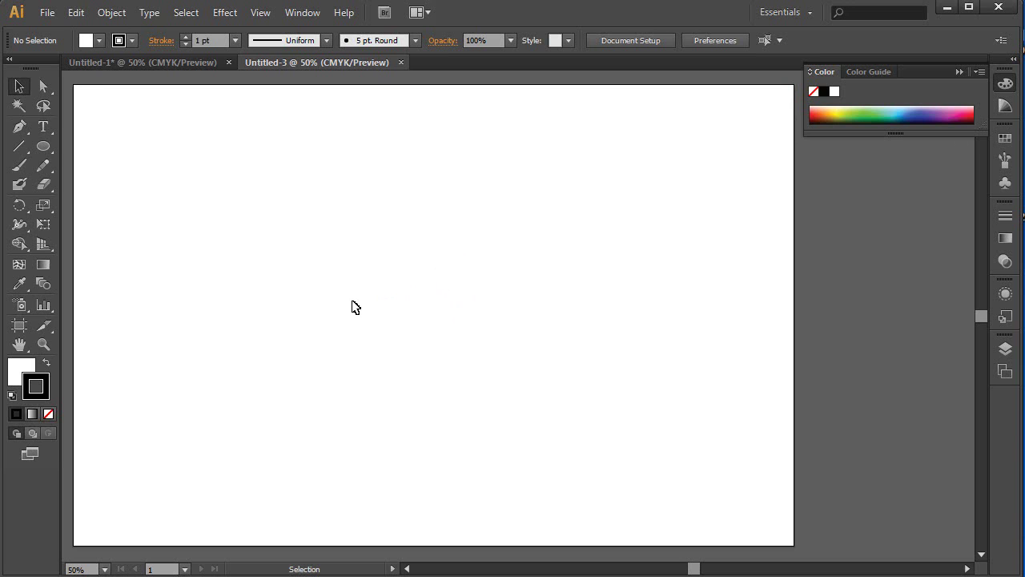
left_click(44, 147)
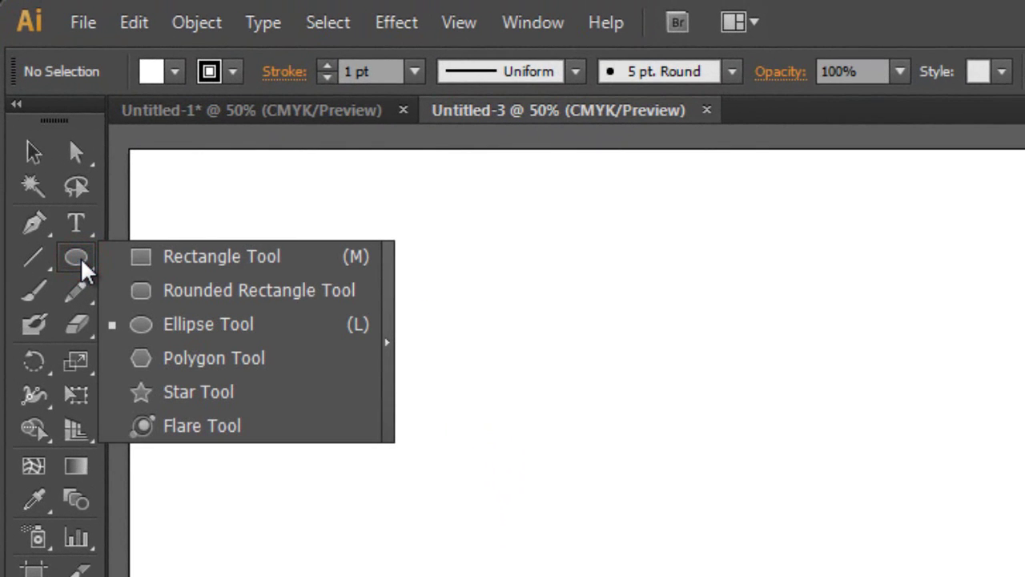
left_click(170, 335)
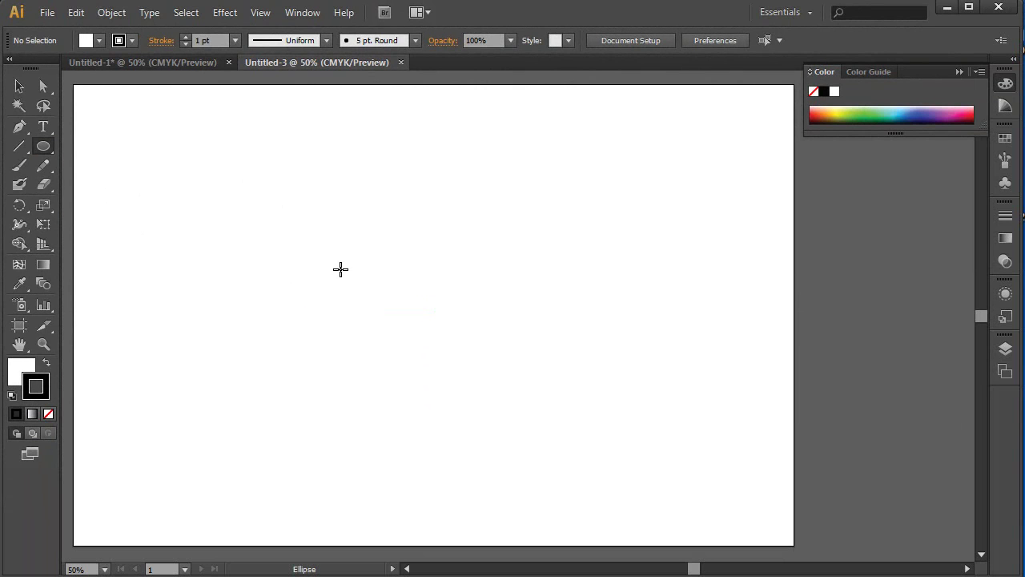
left_click(393, 312)
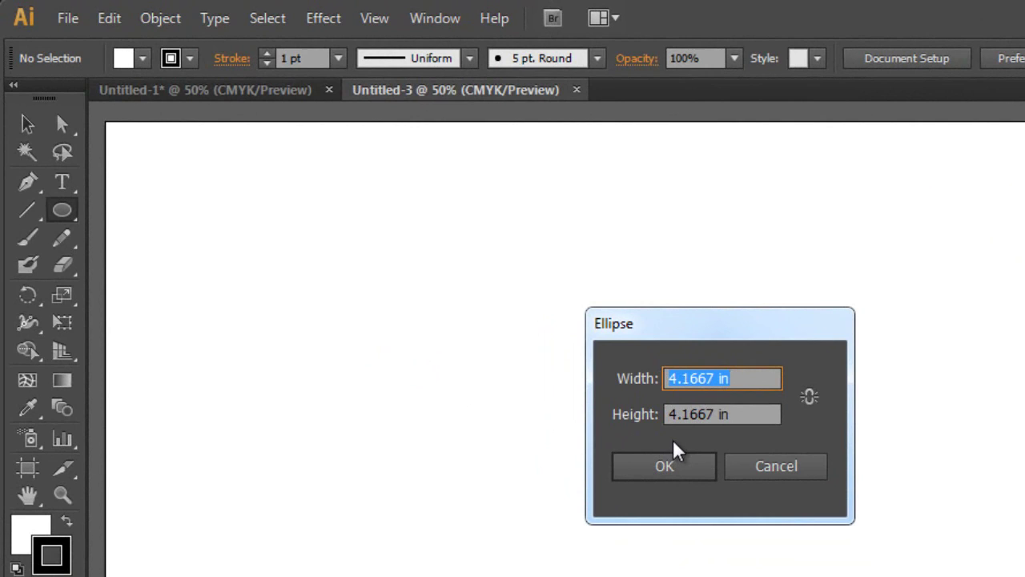
left_click(741, 469)
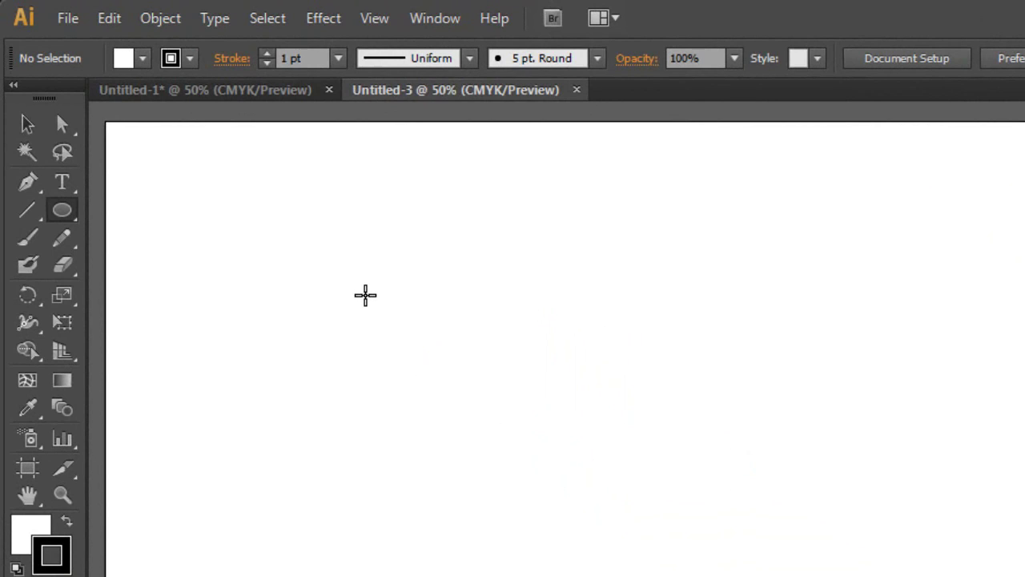
key("alt")
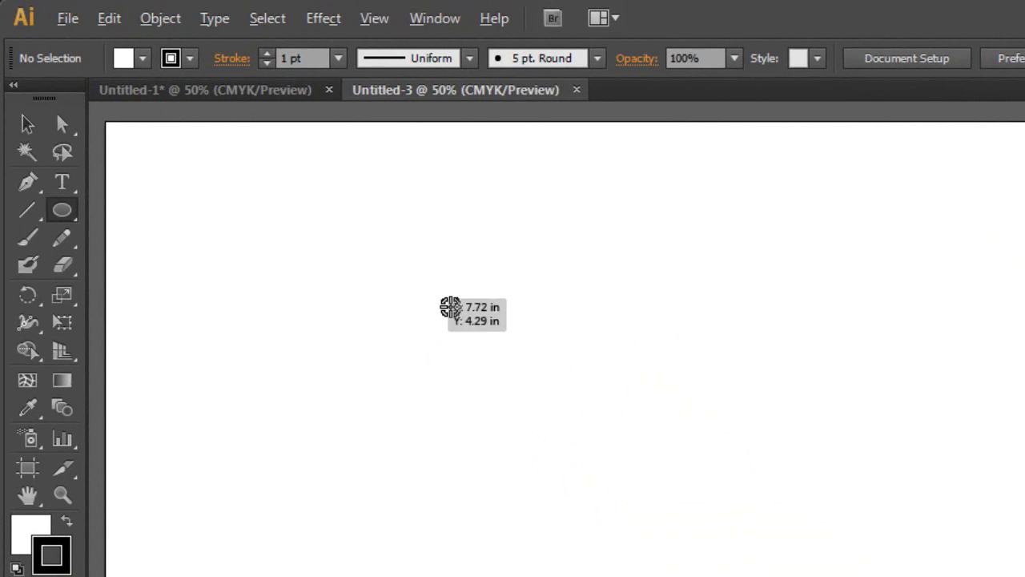
left_click_drag(449, 307, 504, 395)
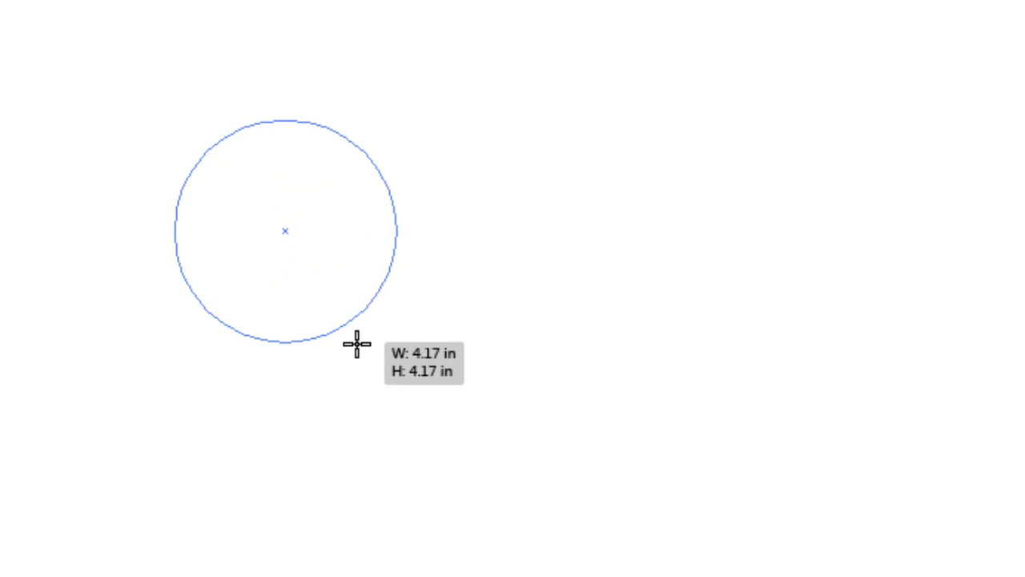
left_click_drag(357, 345, 358, 346)
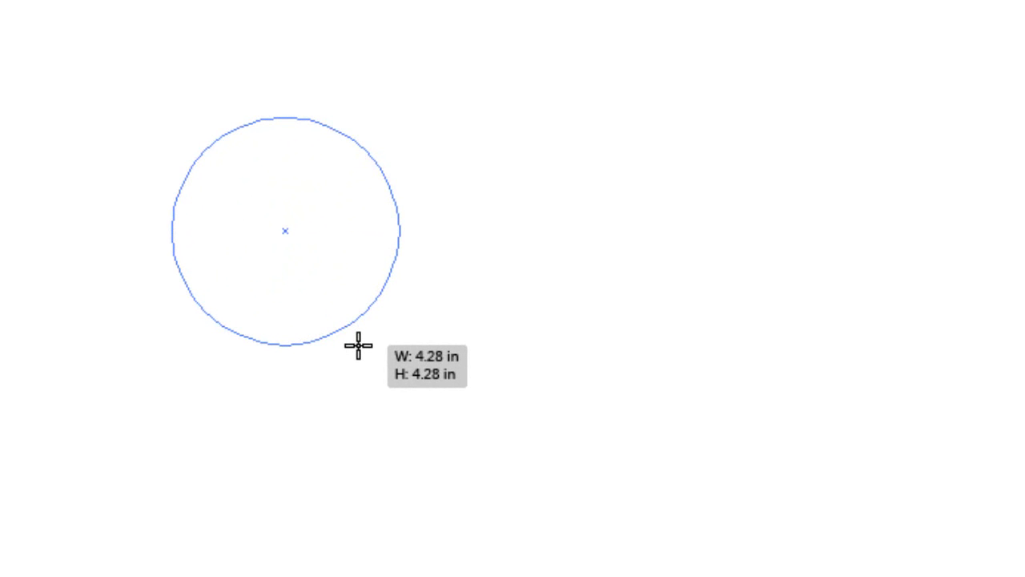
left_click_drag(358, 346, 365, 358)
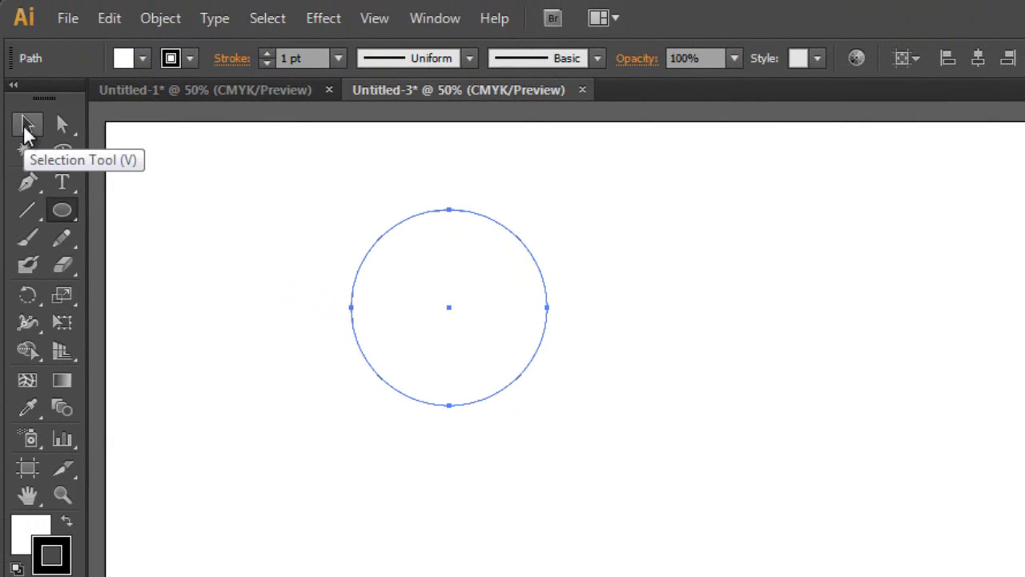
Move the circle down and toward the middle of the artboard, and enlarge it slightly about its own centre.
left_click(25, 126)
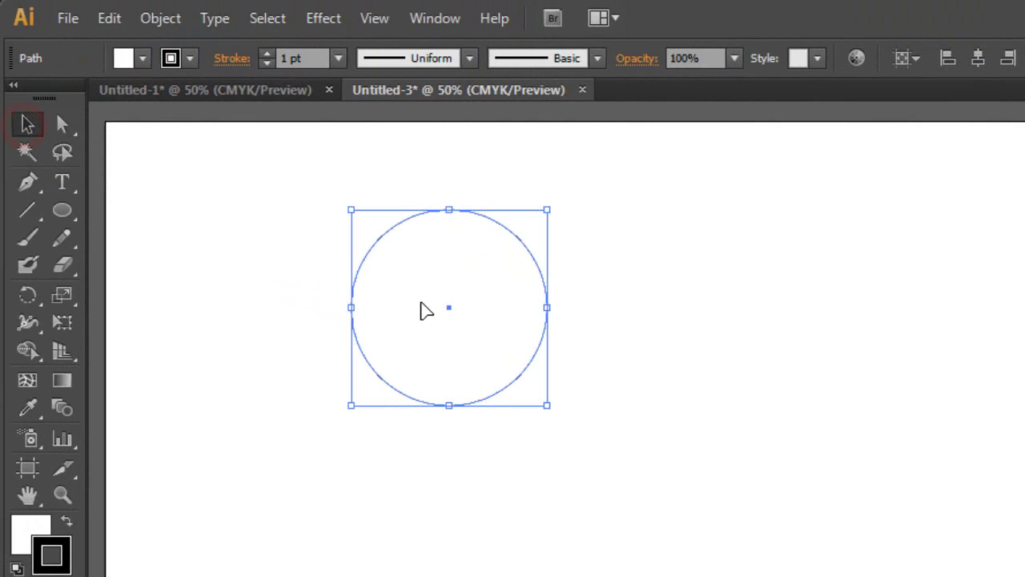
left_click_drag(423, 304, 537, 434)
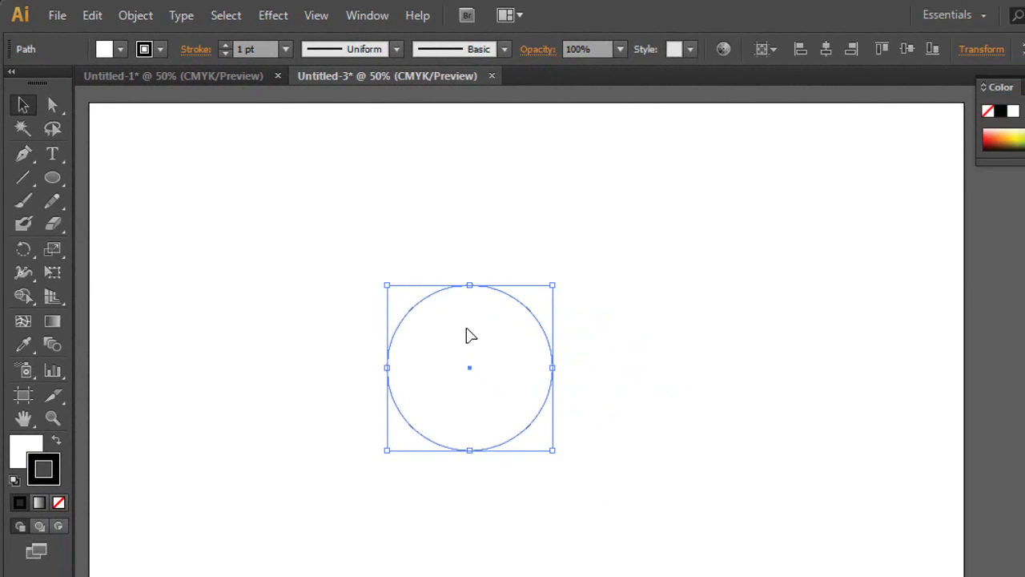
left_click_drag(386, 285, 376, 273)
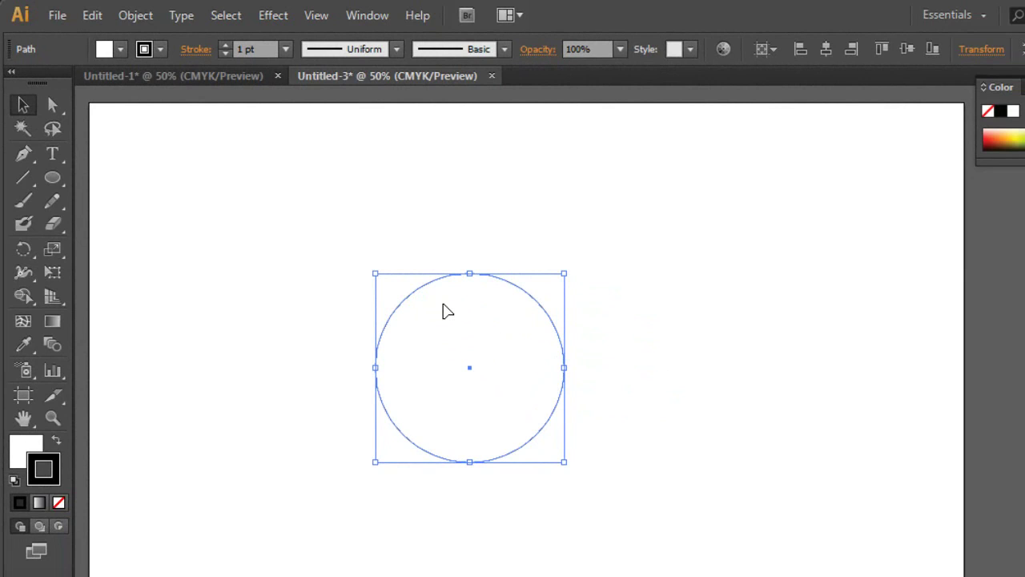
Copy the circle and paste the duplicate in front at exactly the same position.
key("ctrl+c")
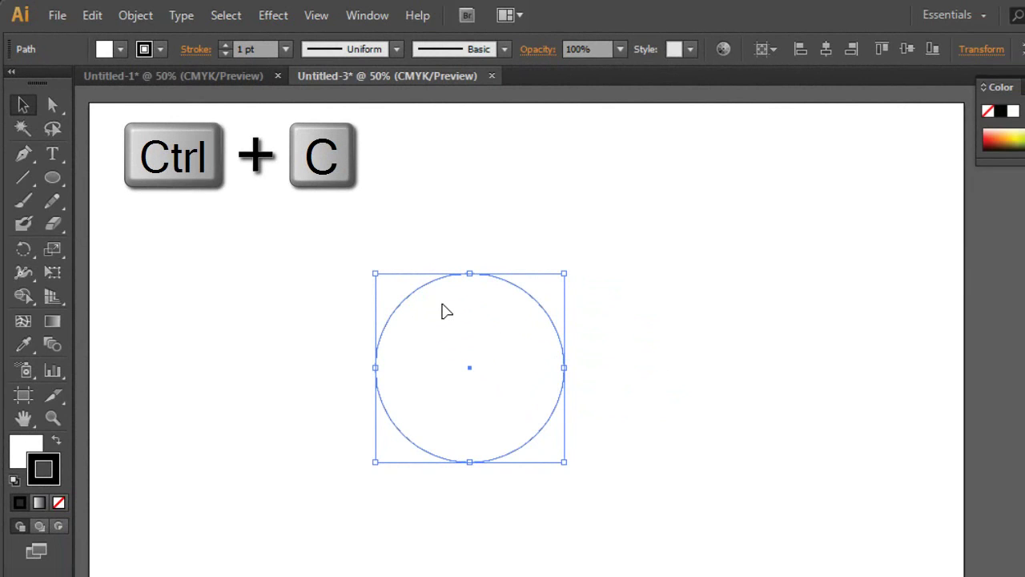
key("ctrl+f")
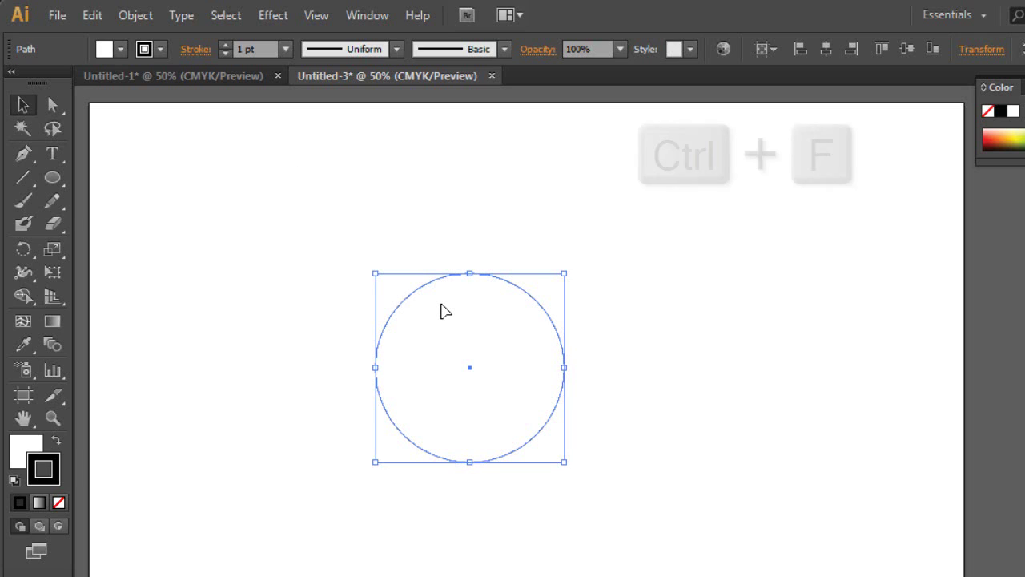
key("ctrl+f")
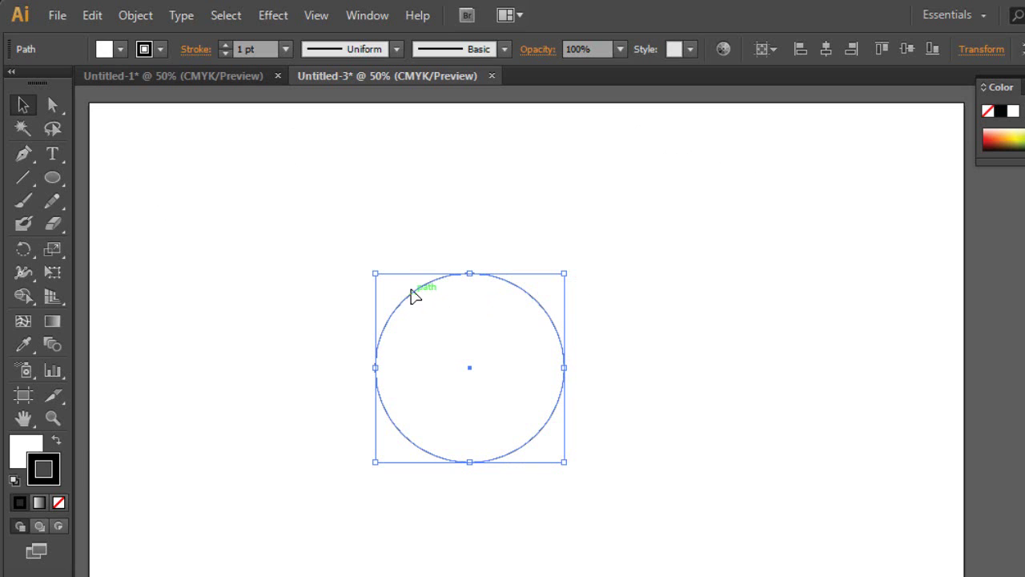
left_click_drag(414, 294, 600, 344)
key("ctrl+z")
key("ctrl+z")
key("ctrl+z")
key("ctrl+z")
Scale the front copy down proportionally about its centre to form a concentric inner circle, and deselect it.
left_click_drag(373, 273, 379, 286)
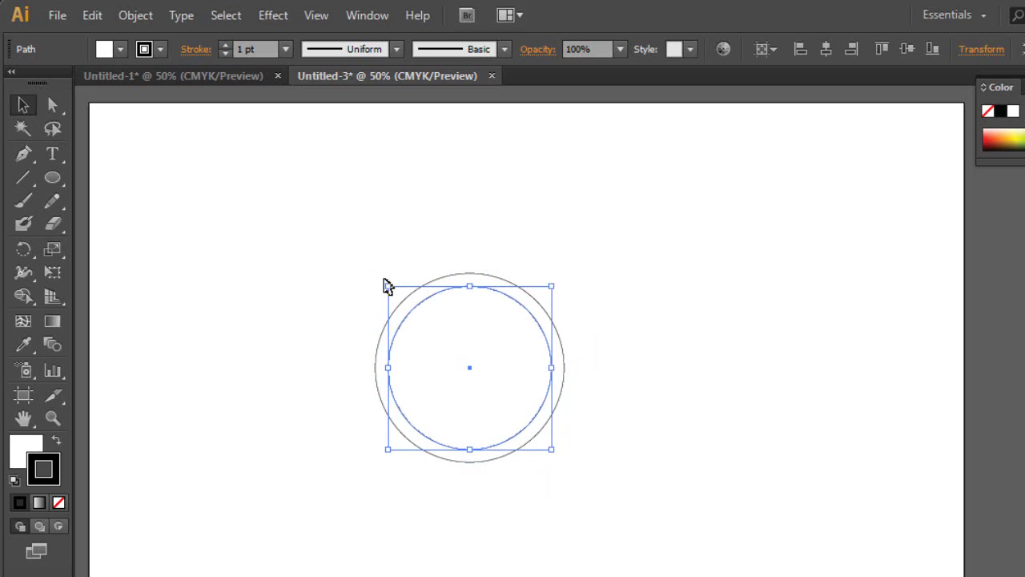
left_click(344, 219)
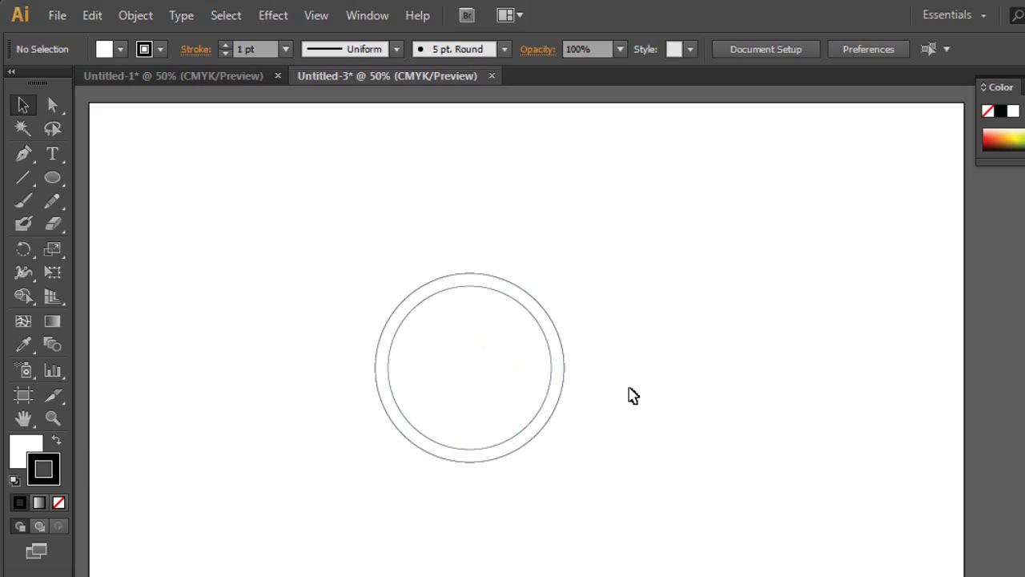
Select both circles, show the rulers, and place a horizontal guide through the circles' common centre.
left_click_drag(374, 256, 539, 426)
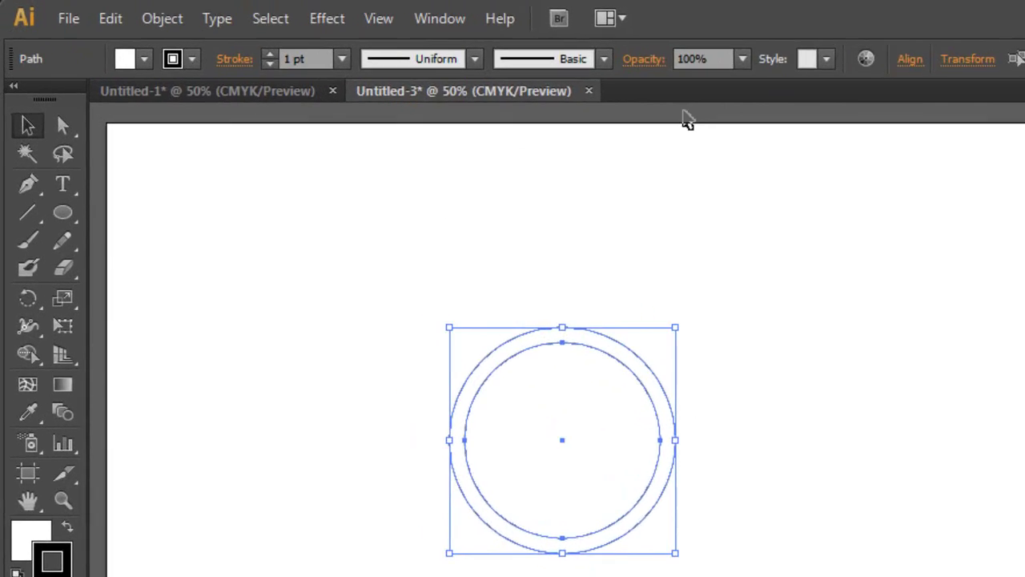
left_click(378, 18)
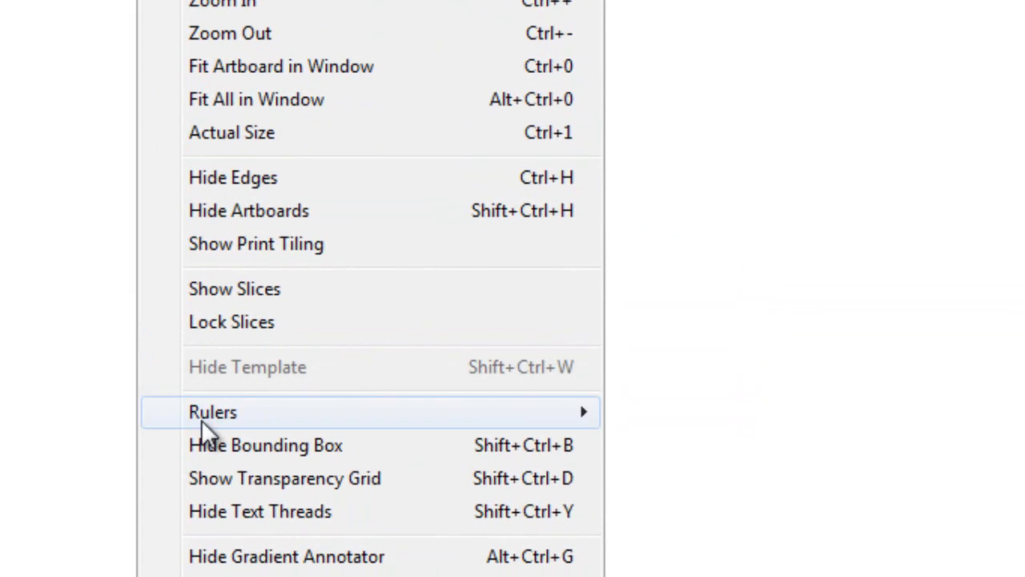
mouse_move(432, 416)
left_click(655, 412)
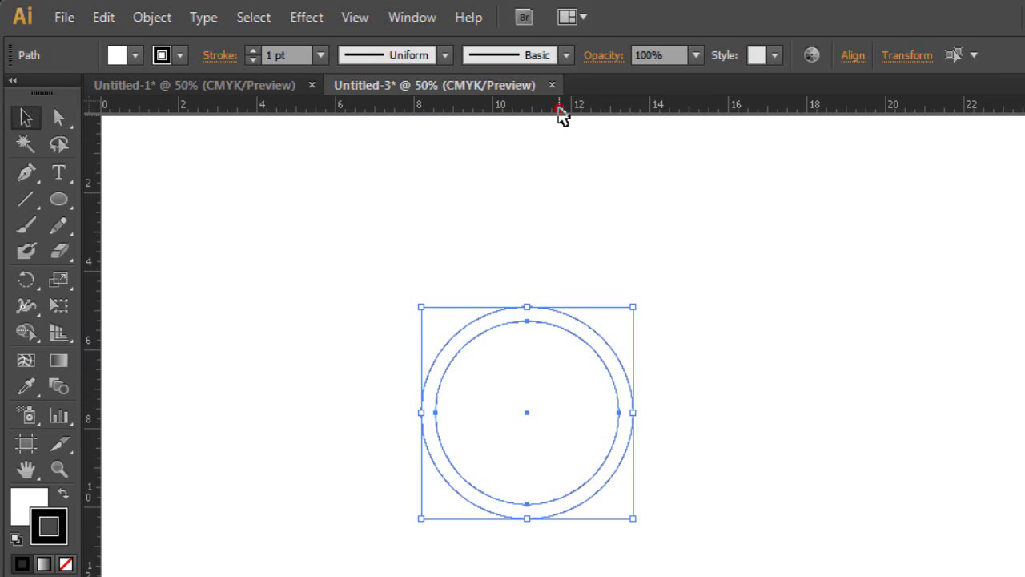
left_click_drag(561, 111, 545, 417)
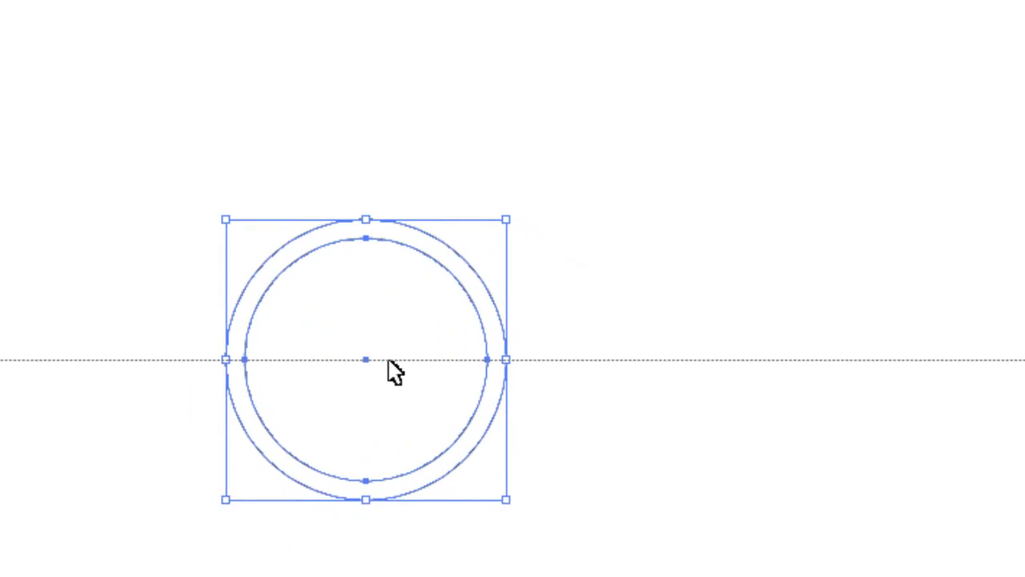
left_click_drag(298, 328, 308, 329)
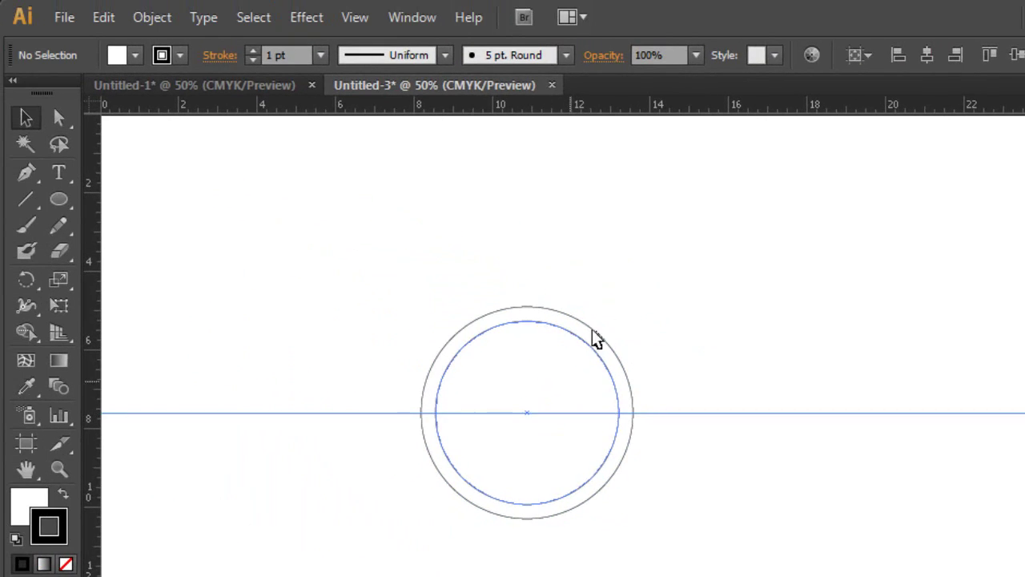
Reselect both circles and place a vertical guide through their common centre.
left_click_drag(472, 264, 524, 392)
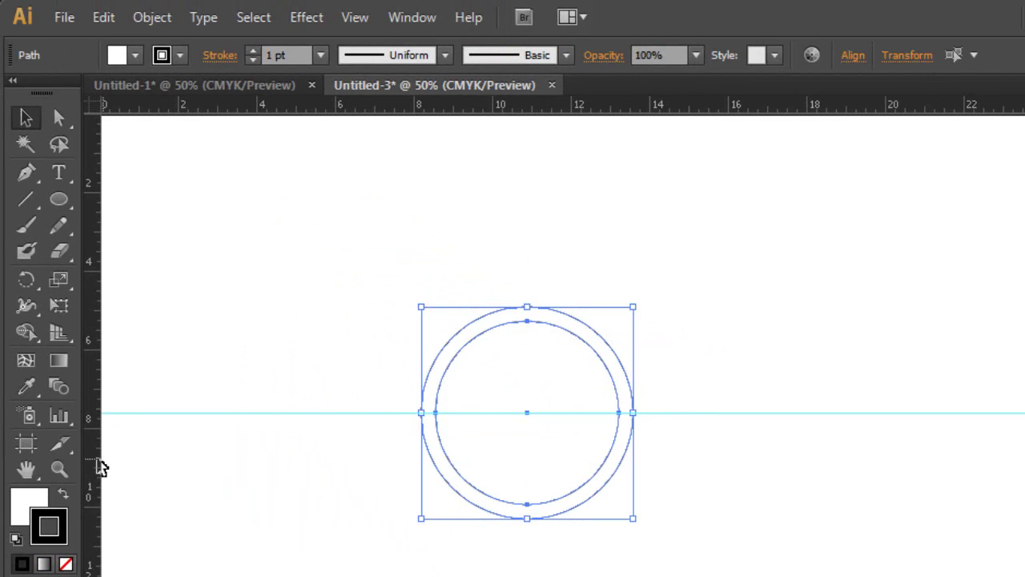
left_click_drag(98, 461, 527, 517)
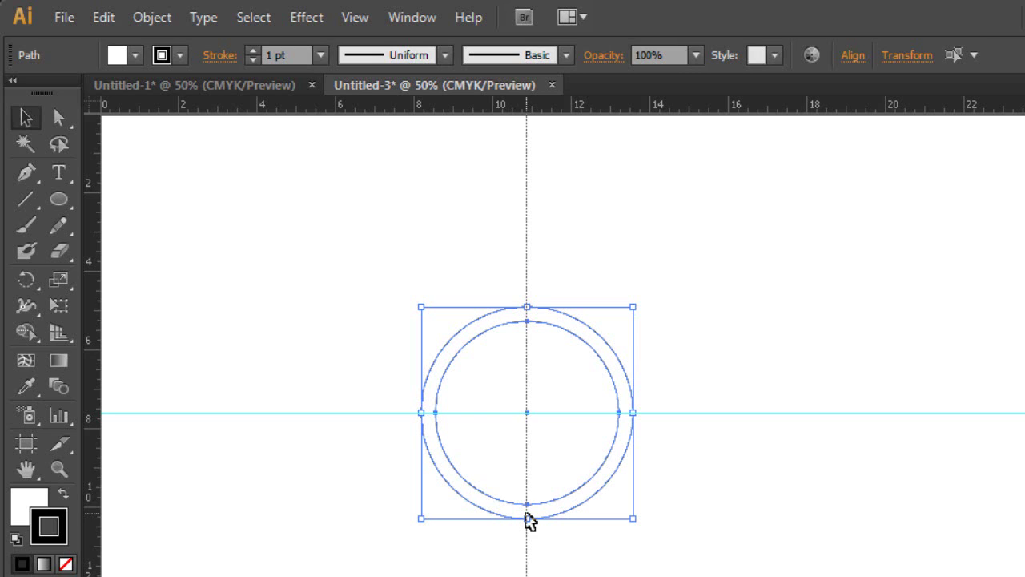
left_click_drag(527, 517, 529, 519)
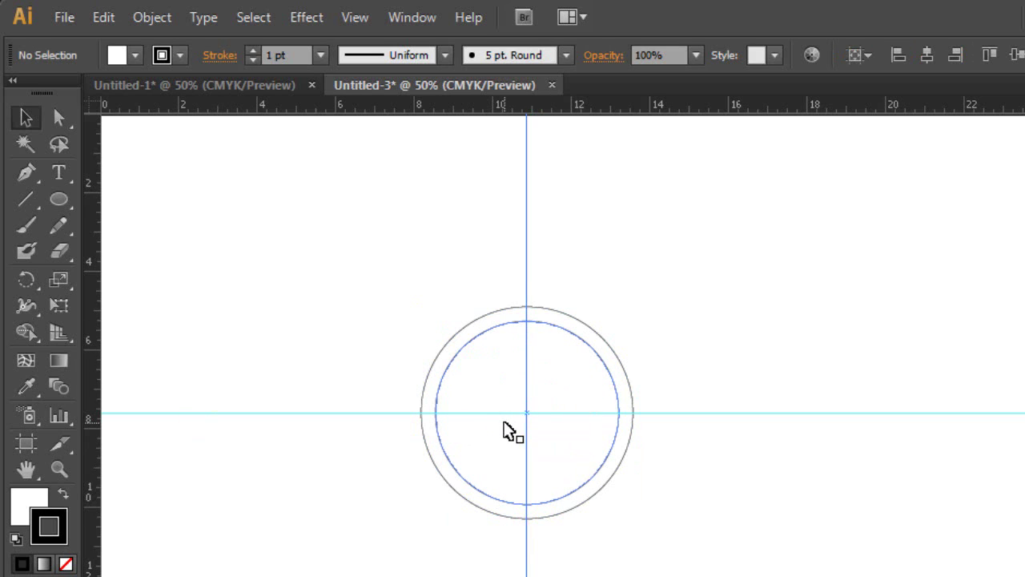
left_click(526, 418)
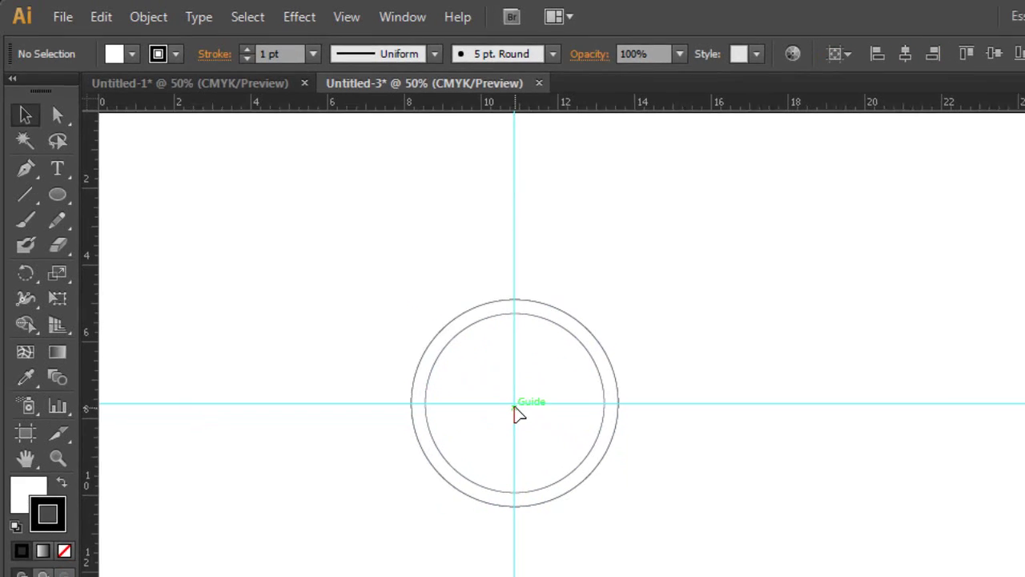
left_click(514, 322)
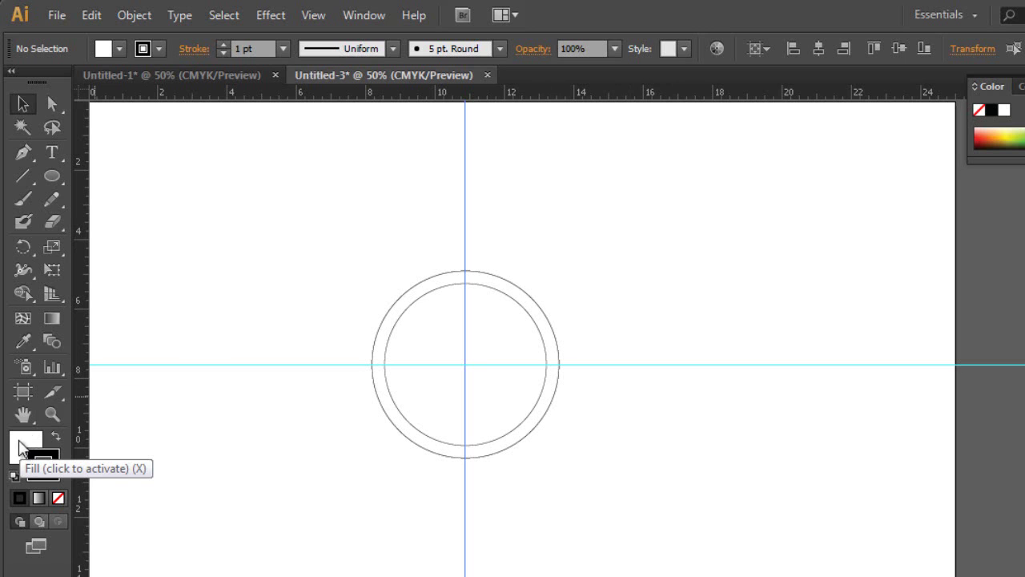
Fill the outer circle with a linear white-to-black gradient at 0°.
left_click(22, 447)
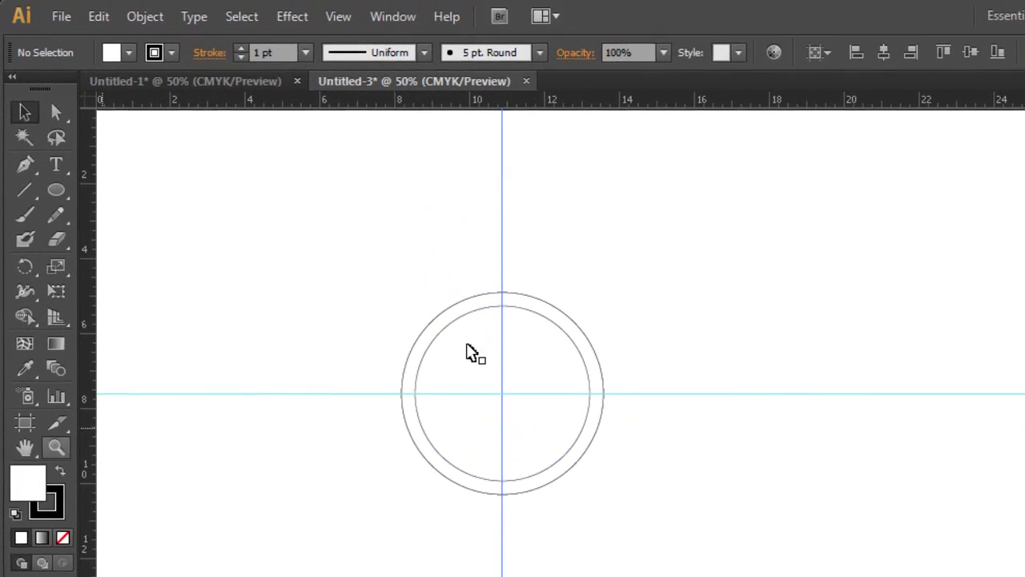
left_click(455, 320)
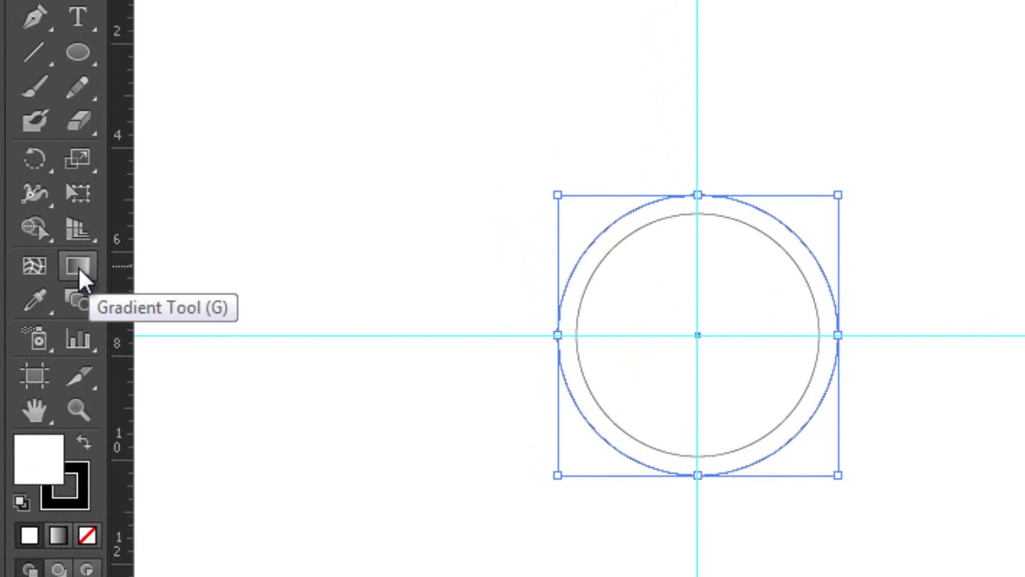
left_click(78, 267)
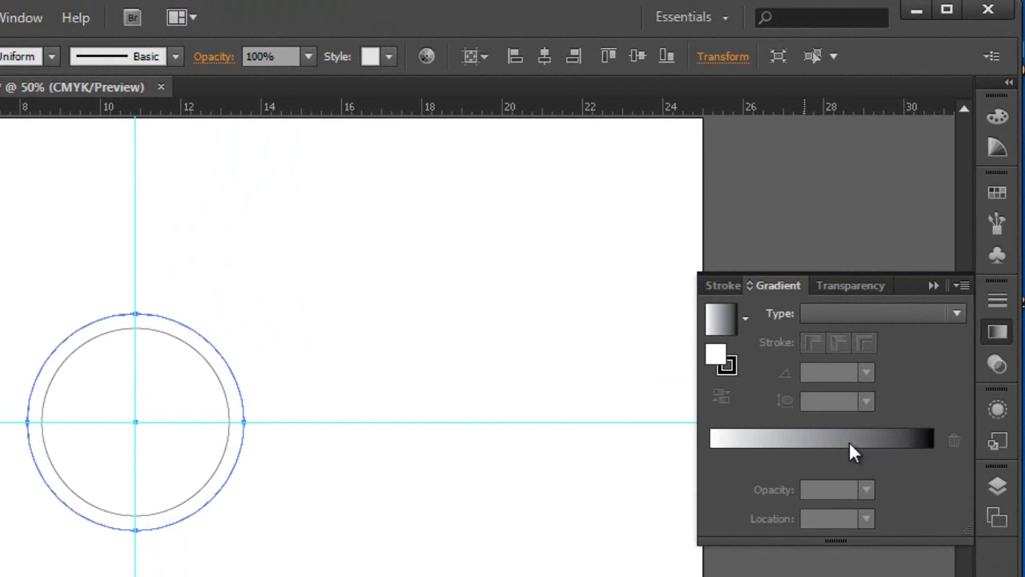
left_click(810, 455)
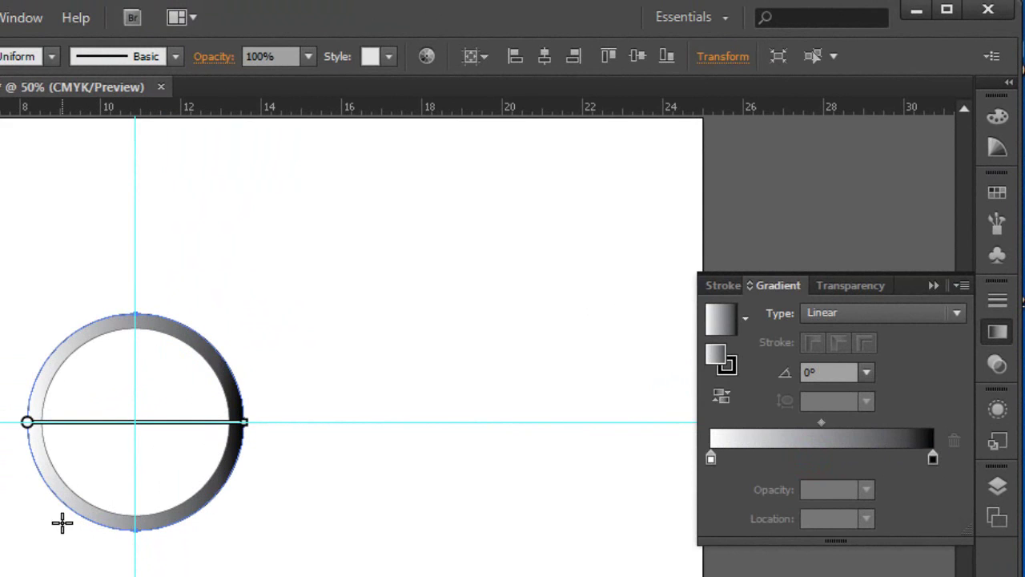
Fill the outer circle with the Orange, Yellow gradient preset and open the colour settings of its second stop.
left_click(744, 318)
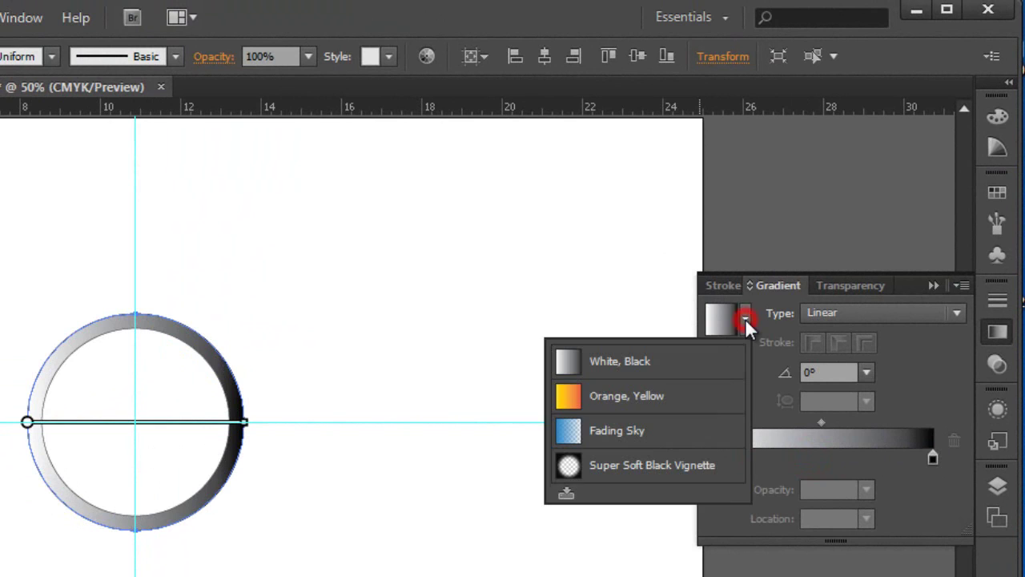
left_click(605, 405)
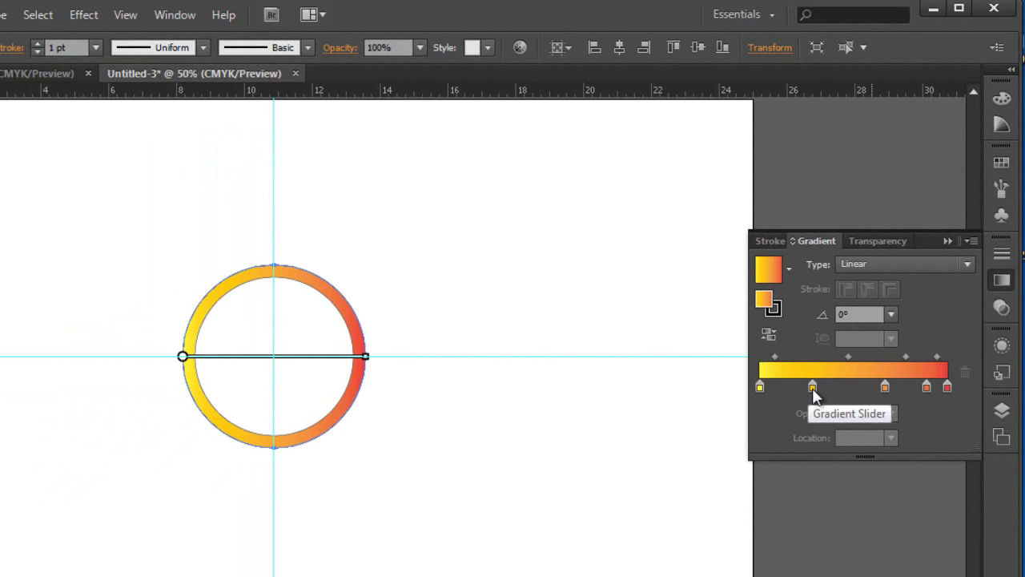
double_click(813, 387)
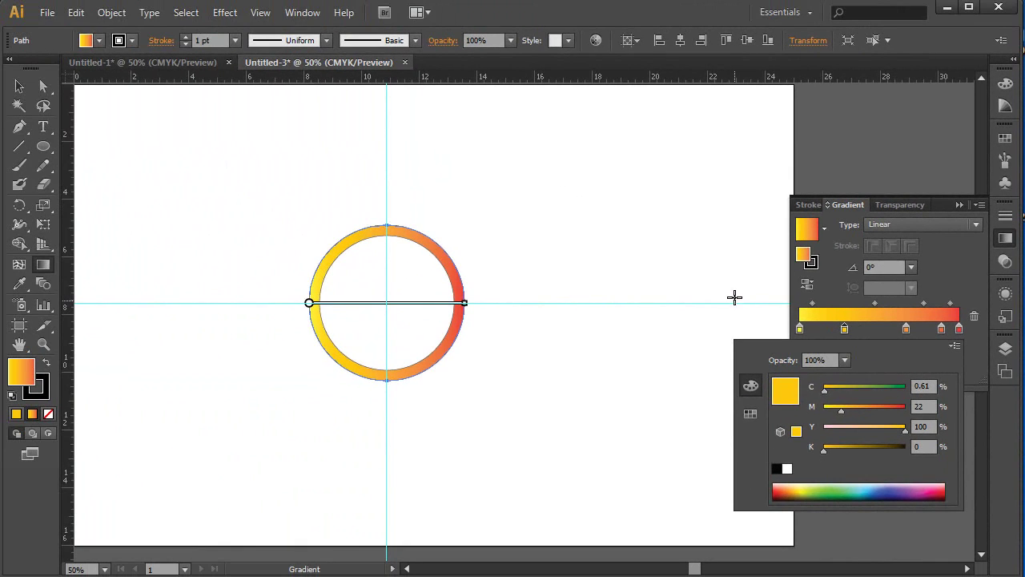
left_click(18, 86)
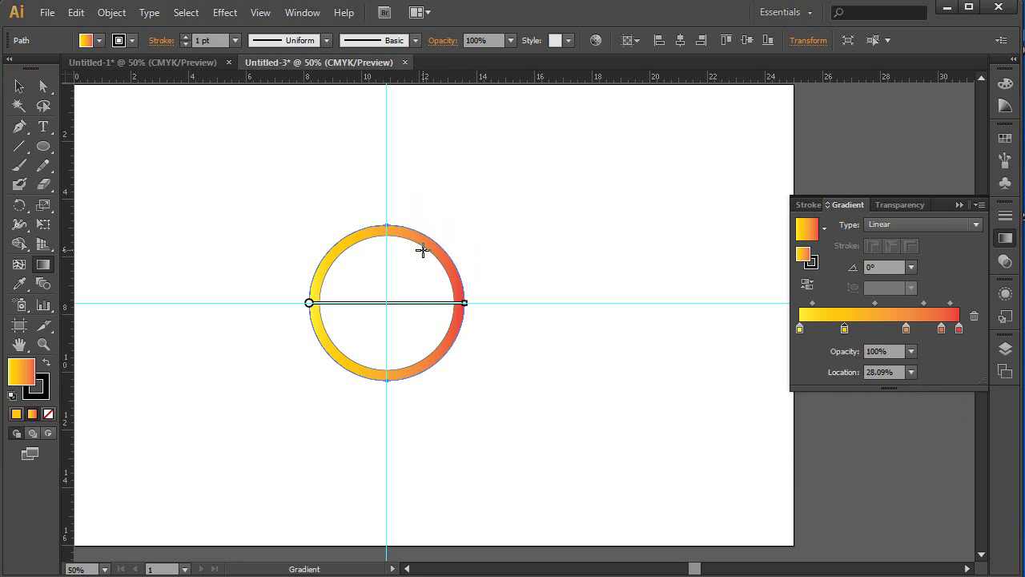
Fill the inner circle with the same orange-yellow gradient, reversed, remove its first red stop, and deselect it.
left_click(20, 88)
left_click(356, 258)
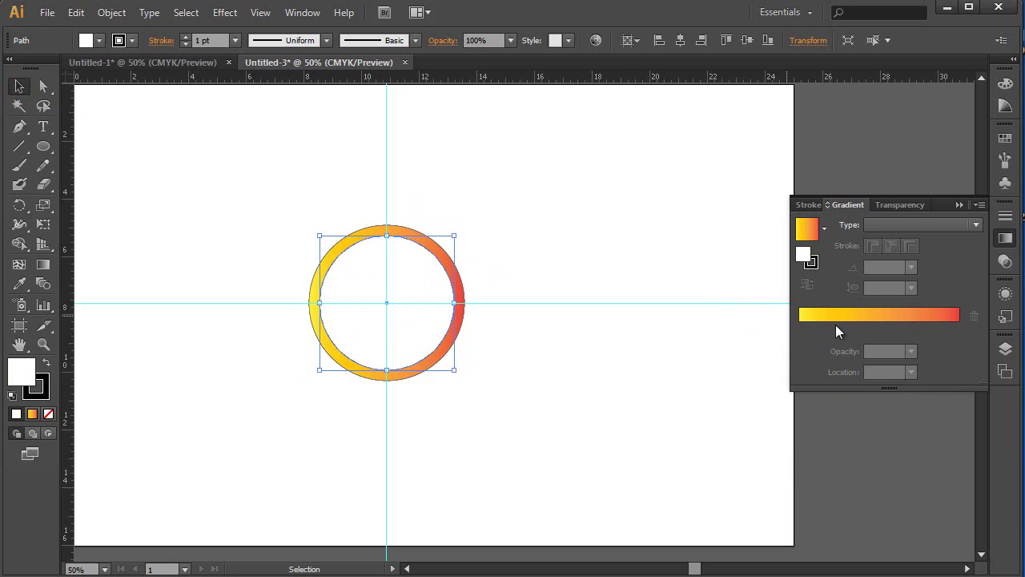
left_click(881, 336)
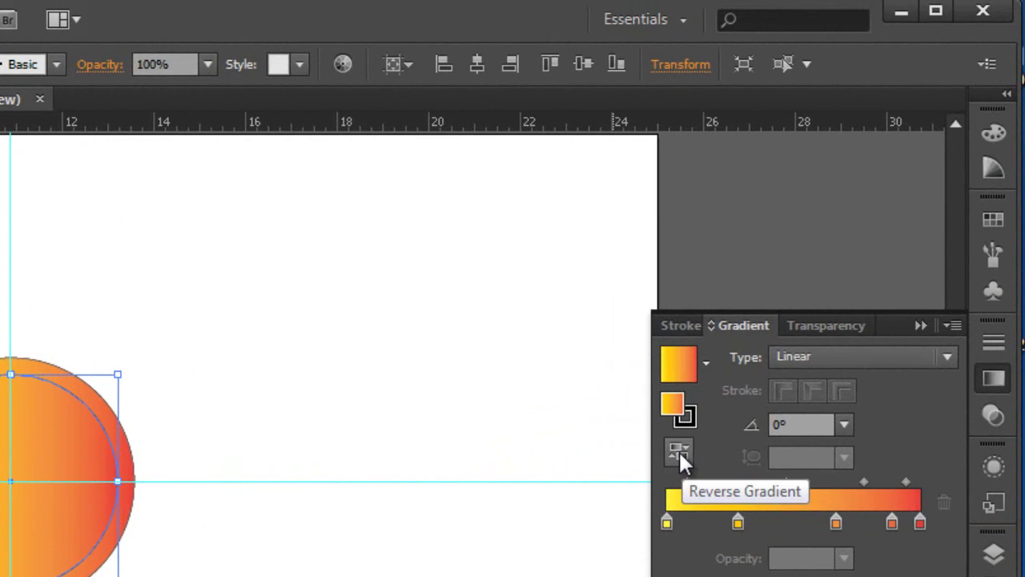
left_click(679, 454)
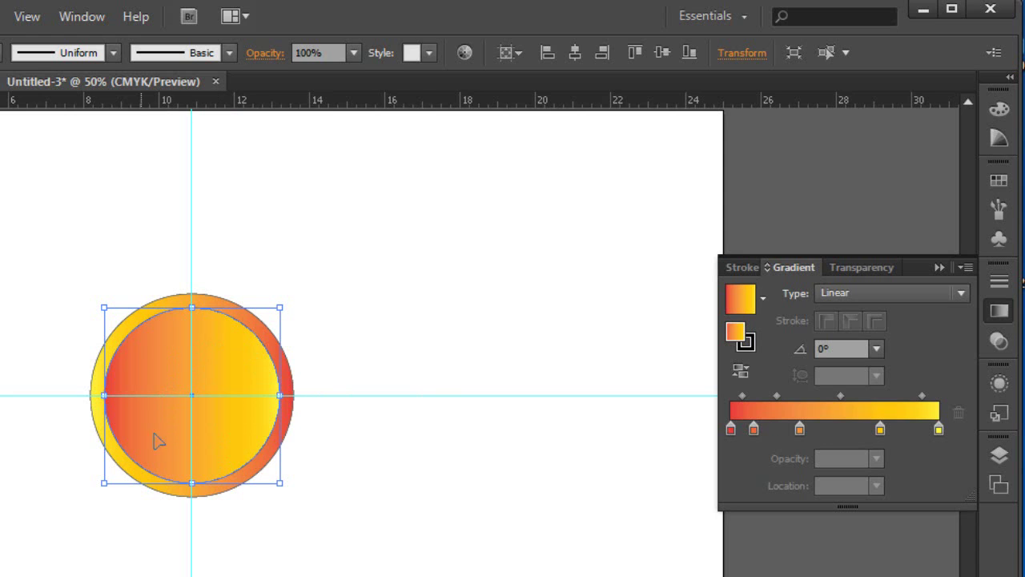
mouse_move(733, 432)
left_mouse_down()
mouse_move(736, 462)
mouse_move(713, 436)
left_mouse_up()
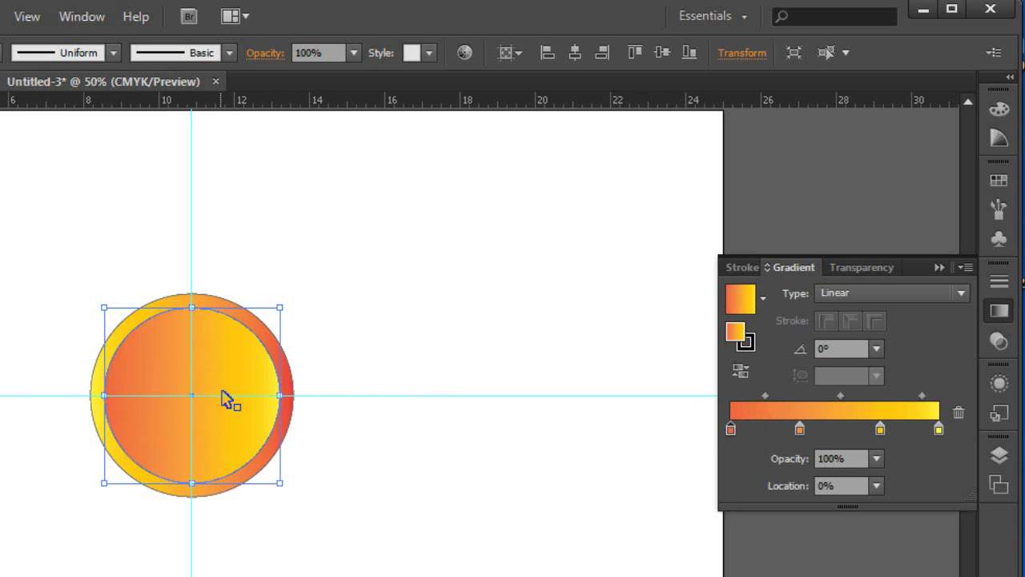
key("ctrl+shift+a")
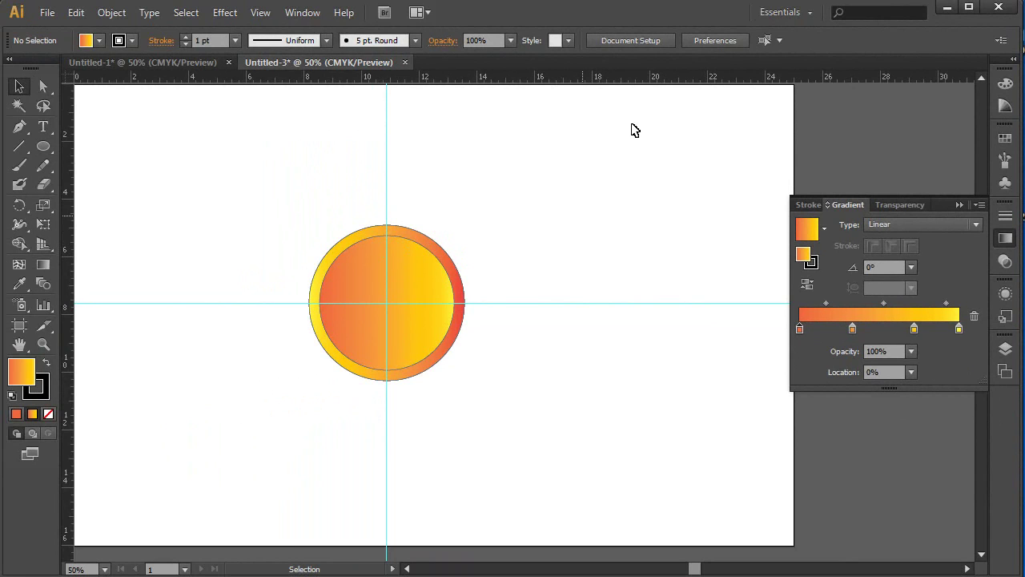
Draw a vertical tick line about 0.36 in long with the Pen tool on the vertical guide, just inside the inner circle's upper edge.
left_click(20, 126)
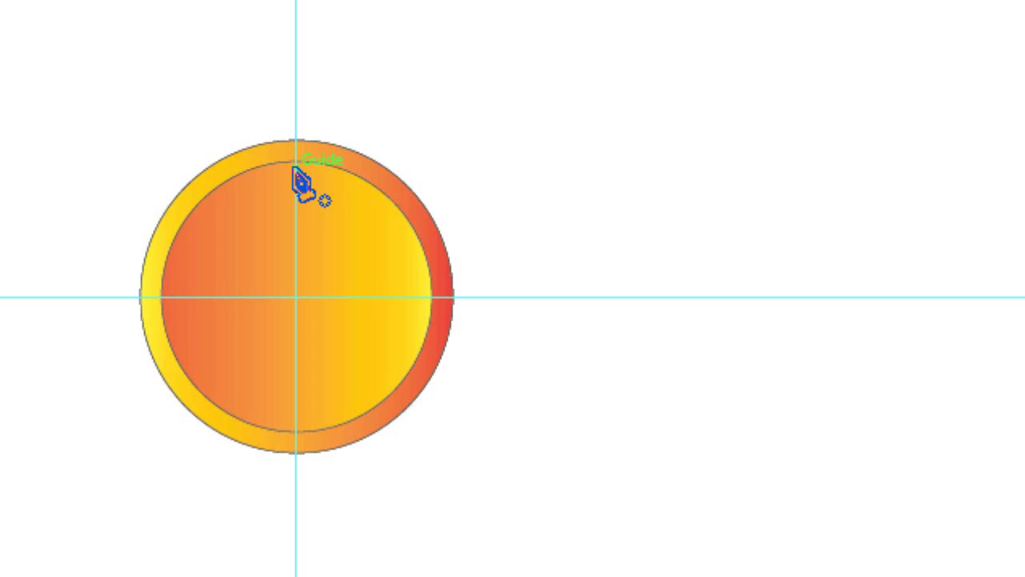
left_click_drag(295, 169, 294, 190)
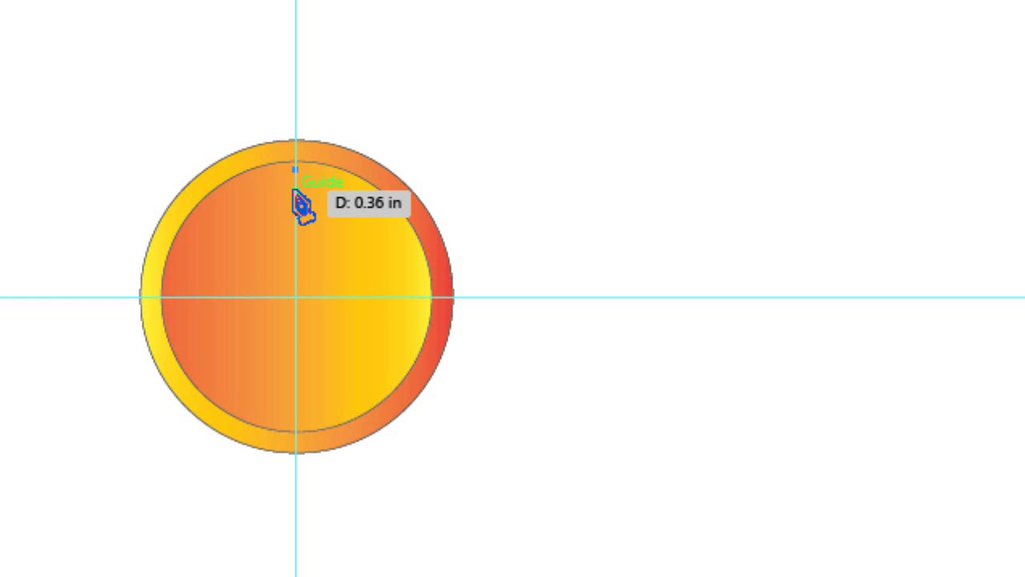
left_click(294, 189)
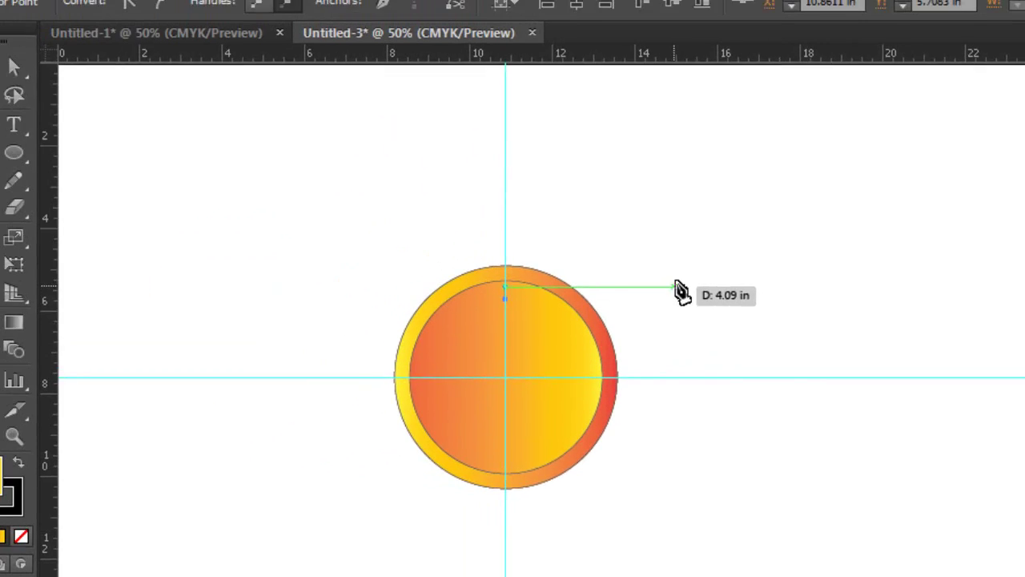
left_click(26, 90)
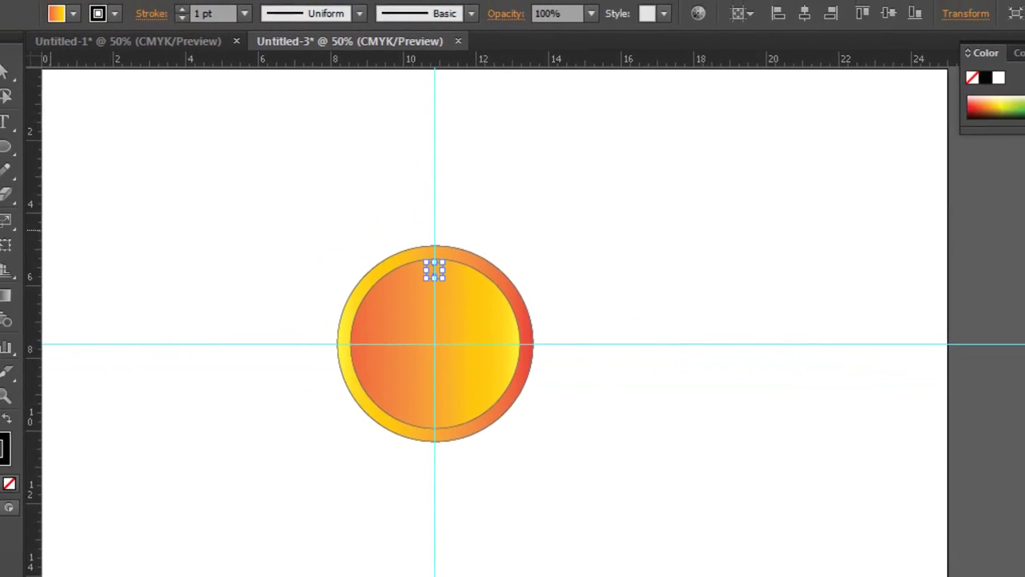
Make a copy of the tick rotated by 360/60 degrees about the intersection of the guides.
left_click(24, 243)
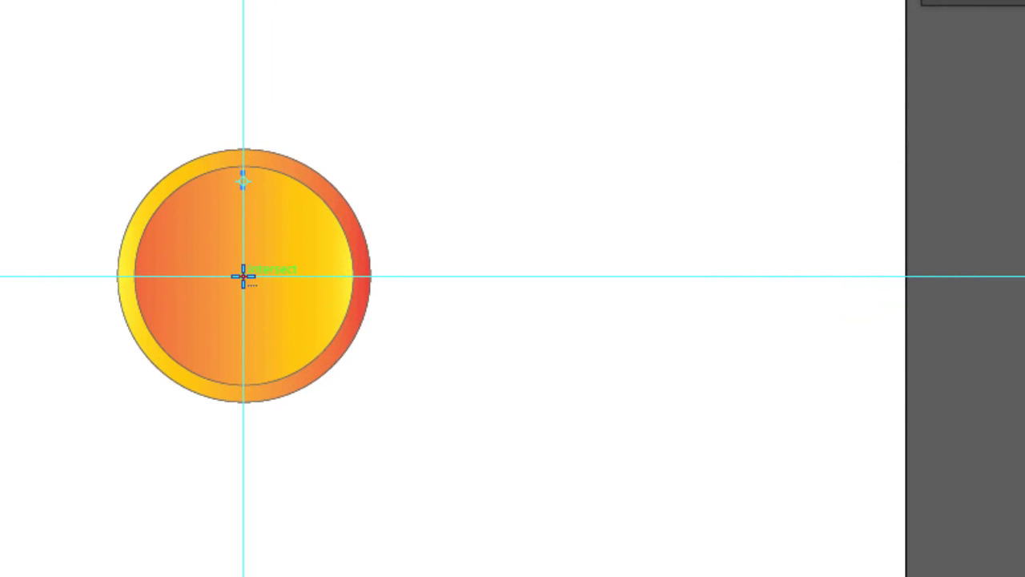
left_click(243, 276, "alt")
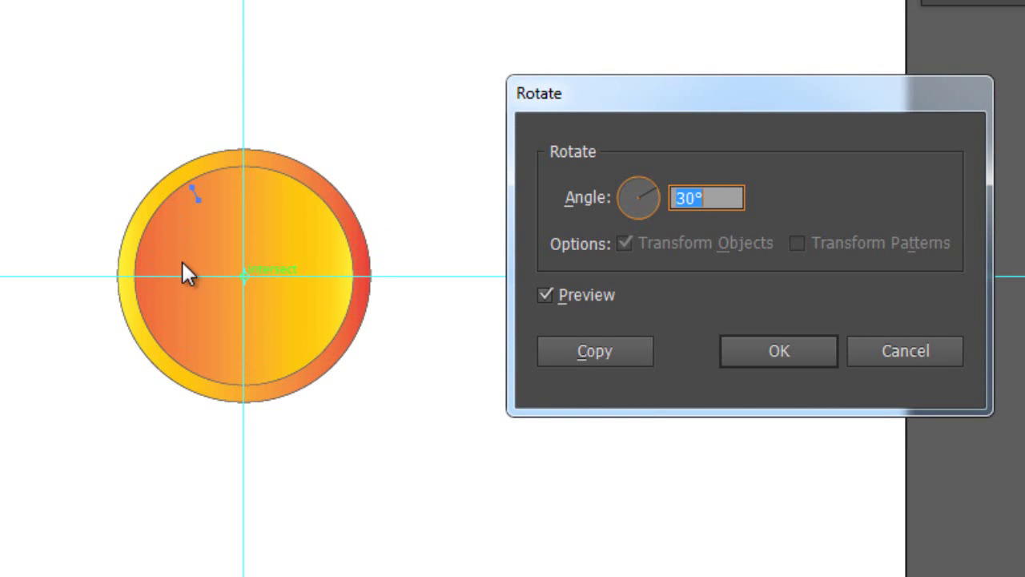
type("360")
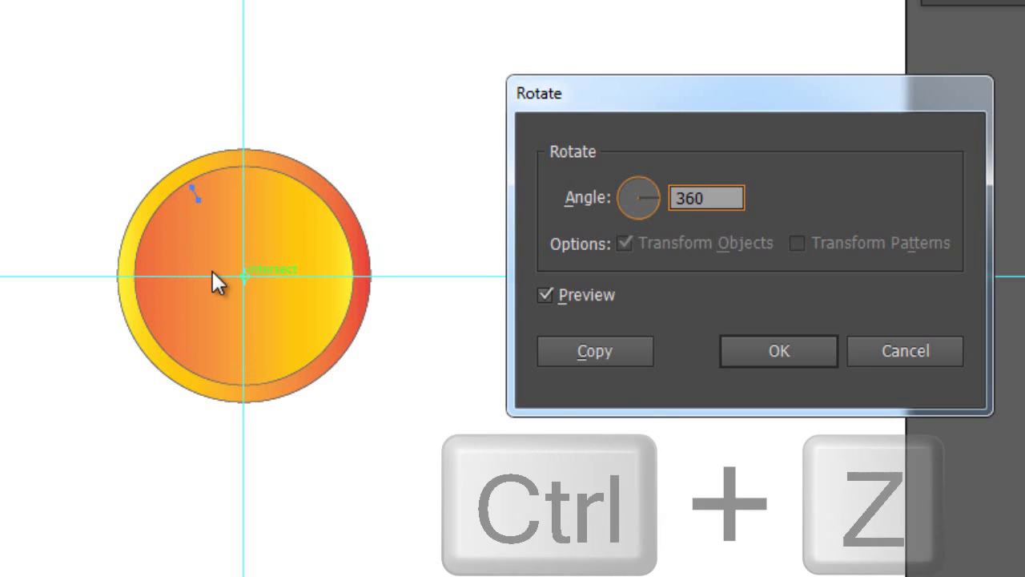
type("/")
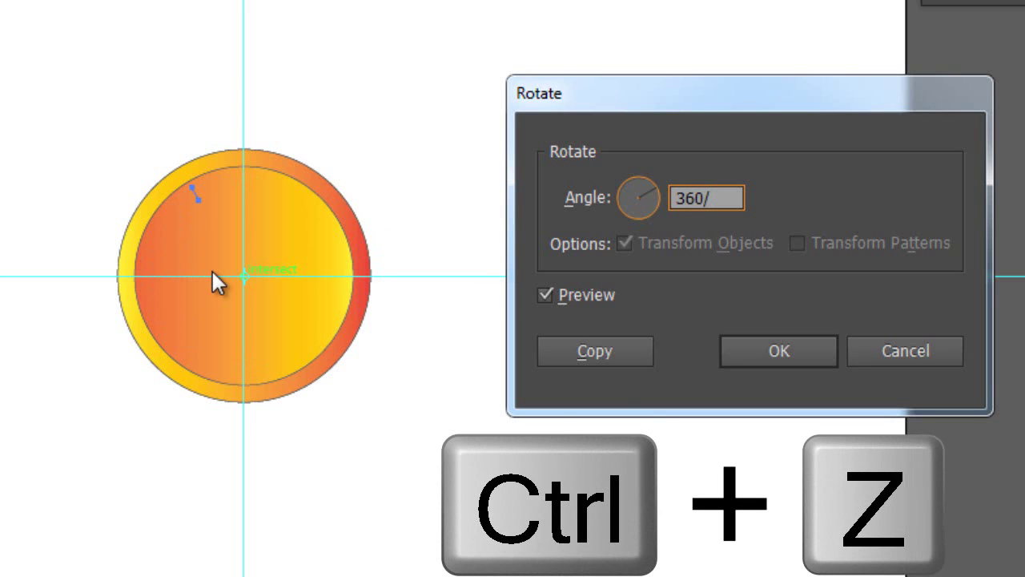
type("60")
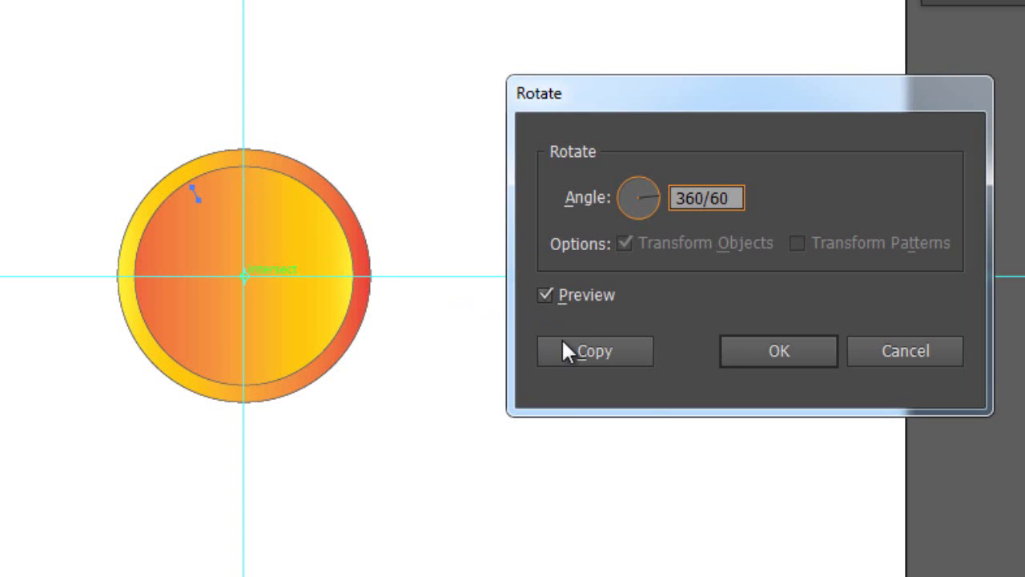
left_click(593, 351)
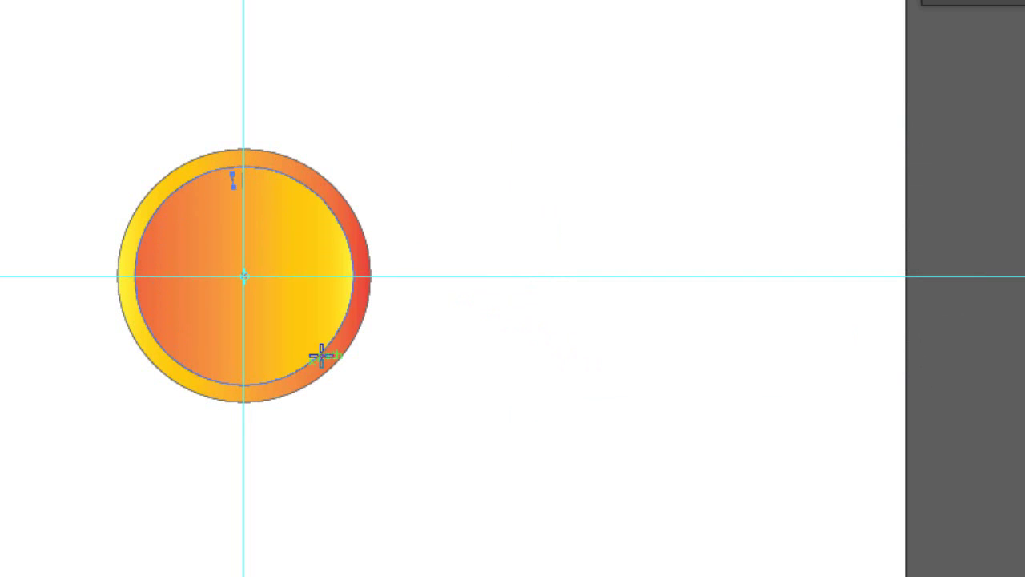
Repeat the rotated copy around the inner circle until the ticks form a complete ring of 60 minute marks.
key("ctrl+d")
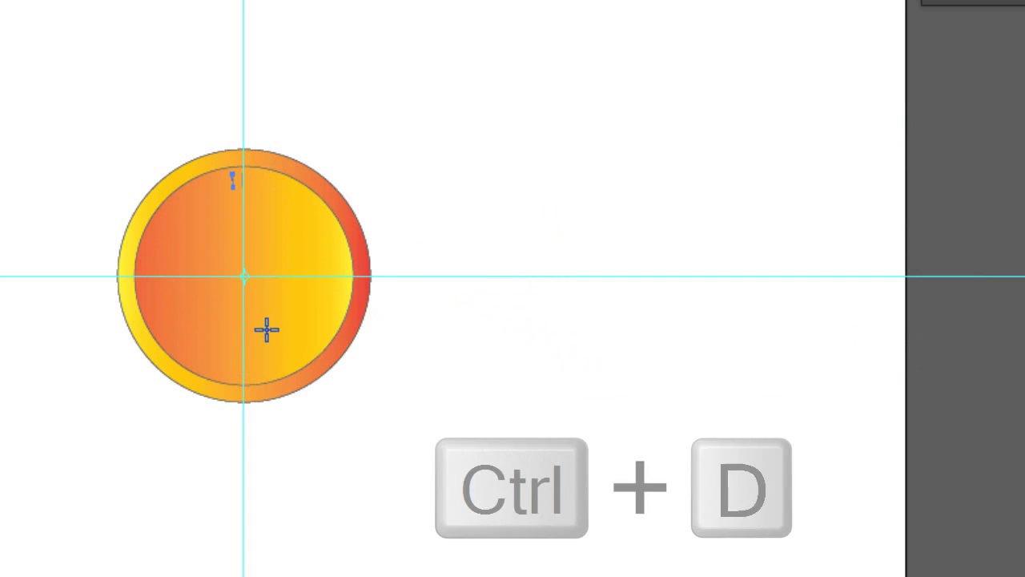
key("ctrl+d")
key("ctrl+d")
key("ctrl+d")
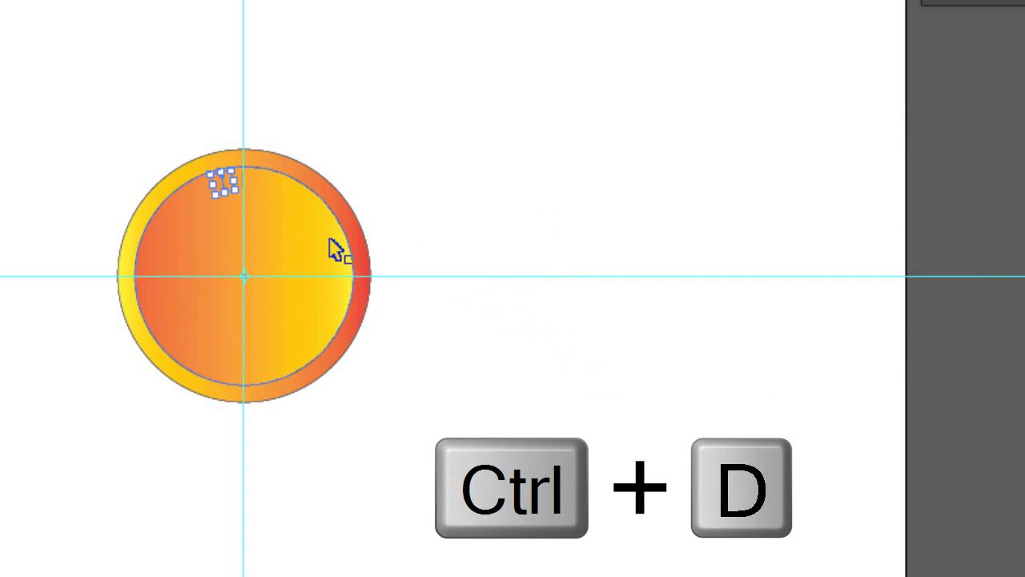
key("ctrl+d")
key("ctrl+d")
key("ctrl+d")
key("ctrl+d")
key("ctrl+d")
key("ctrl+d")
key("ctrl+d")
key("ctrl+d")
key("ctrl+d")
key("ctrl+d")
key("ctrl+d")
key("ctrl+d")
key("ctrl+d")
key("ctrl+d")
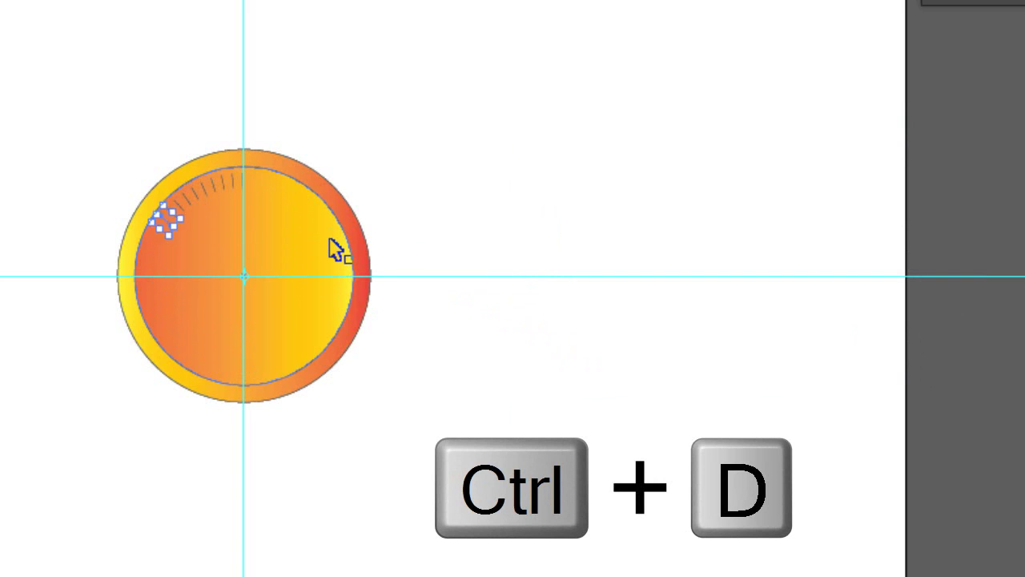
key("ctrl+d")
key("ctrl+d")
key("ctrl+d")
key("ctrl+d")
key("ctrl+d")
key("ctrl+d")
key("ctrl+d")
key("ctrl+d")
key("ctrl+d")
key("ctrl+d")
key("ctrl+d")
key("ctrl+d")
key("ctrl+d")
key("ctrl+d")
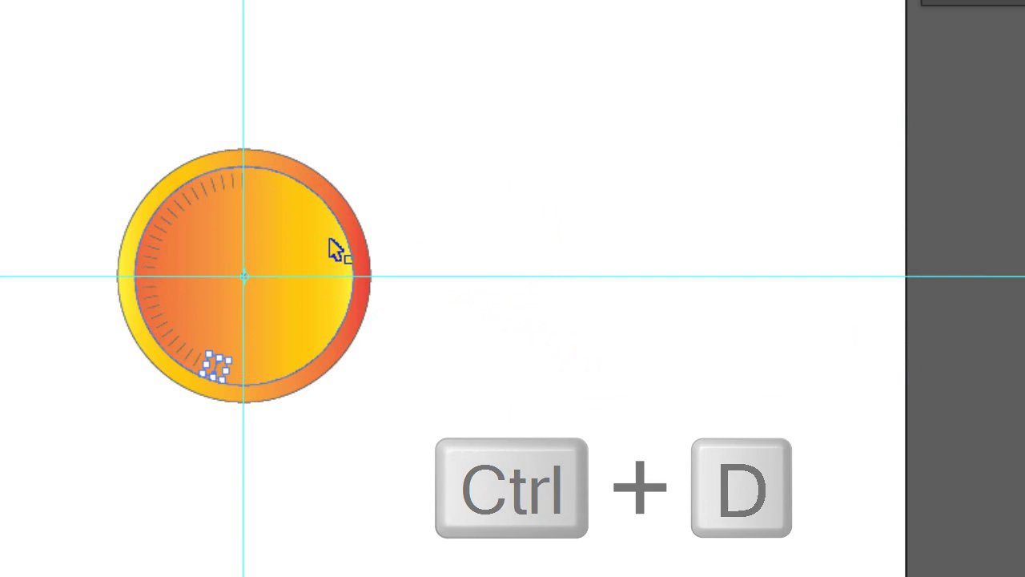
key("ctrl+d")
key("ctrl+d")
key("ctrl+d")
key("ctrl+d")
key("ctrl+d")
key("ctrl+d")
key("ctrl+d")
key("ctrl+d")
key("ctrl+d")
key("ctrl+d")
key("ctrl+d")
key("ctrl+d")
key("ctrl+d")
key("ctrl+d")
key("ctrl+d")
key("ctrl+d")
key("ctrl+d")
key("ctrl+d")
key("ctrl+d")
key("ctrl+d")
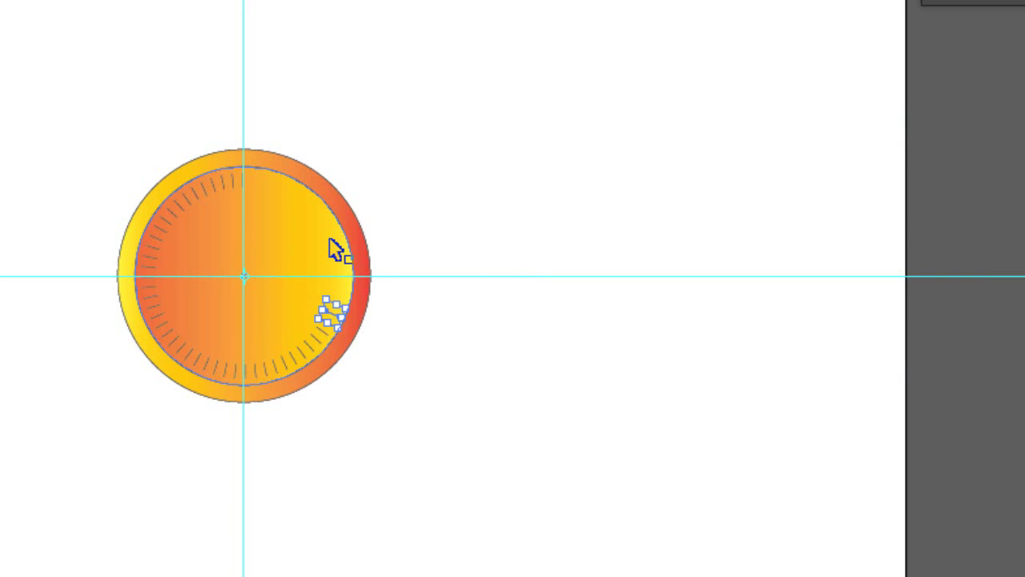
key("ctrl+d")
key("ctrl+d")
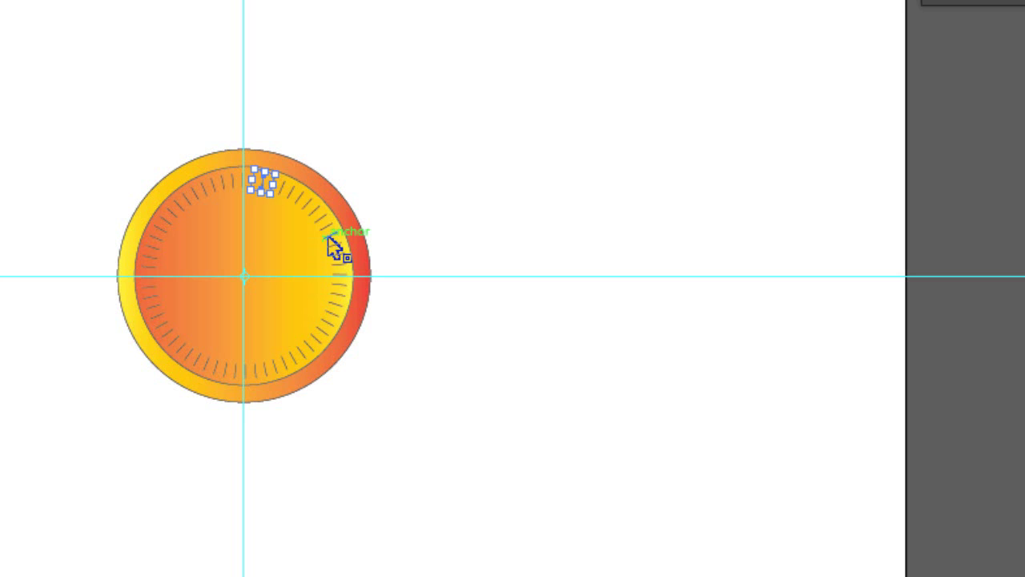
key("ctrl+d")
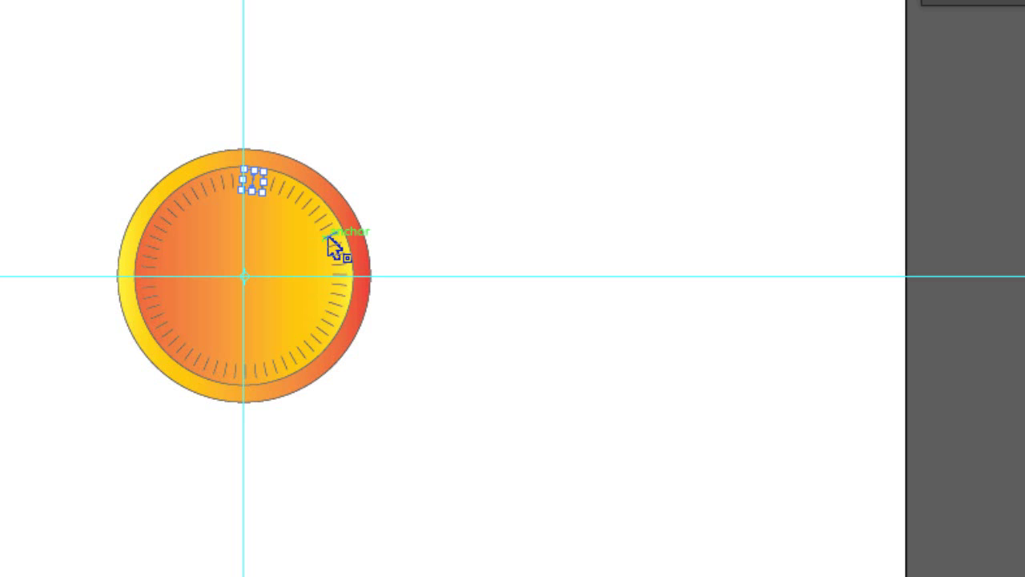
Set the 12 o'clock tick's stroke weight to 2 pt and lengthen it toward the centre to about 0.43 in.
left_click(96, 123)
left_click(244, 184)
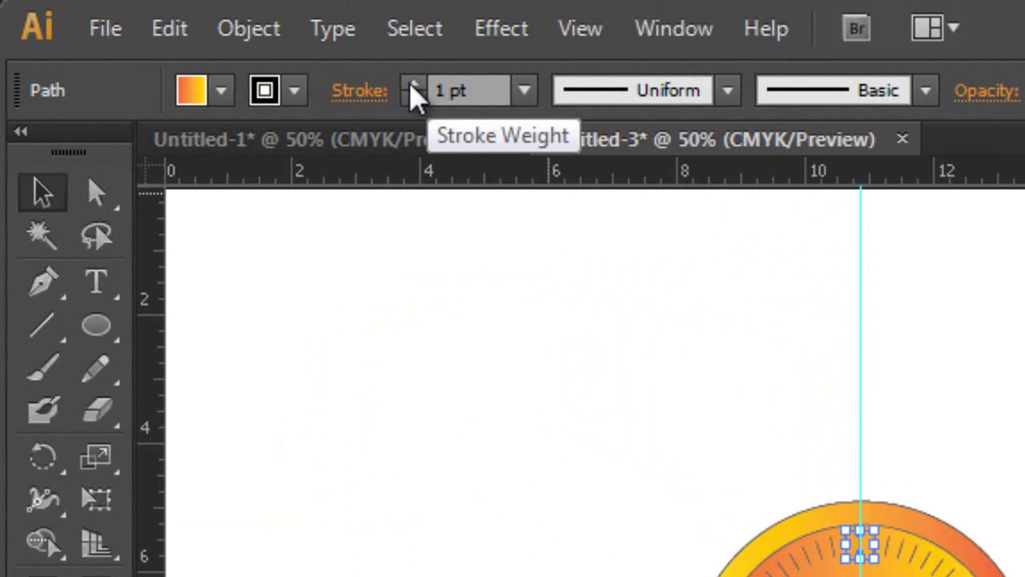
left_click(413, 85)
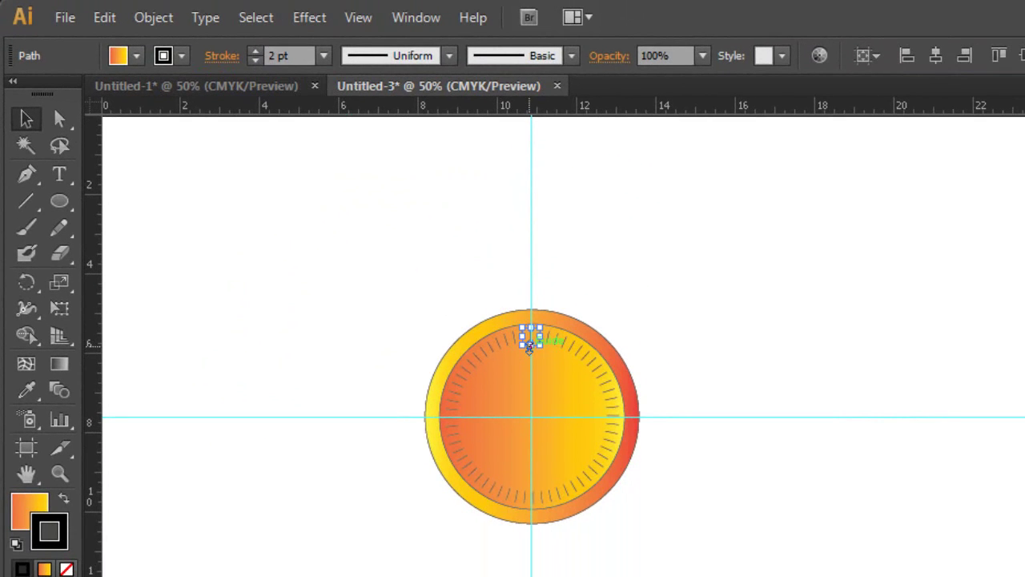
left_click_drag(529, 346, 530, 346)
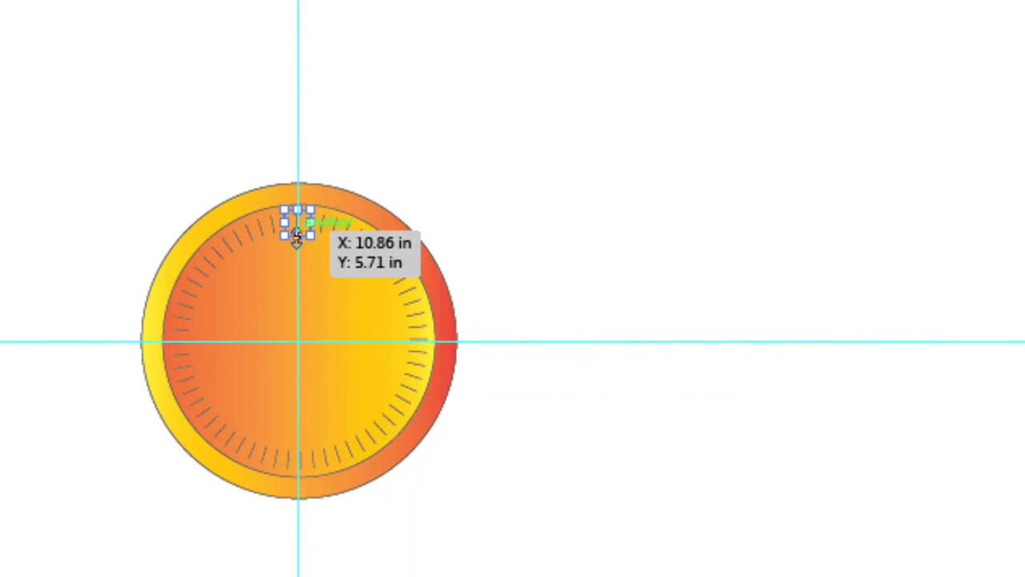
left_click_drag(296, 237, 298, 244)
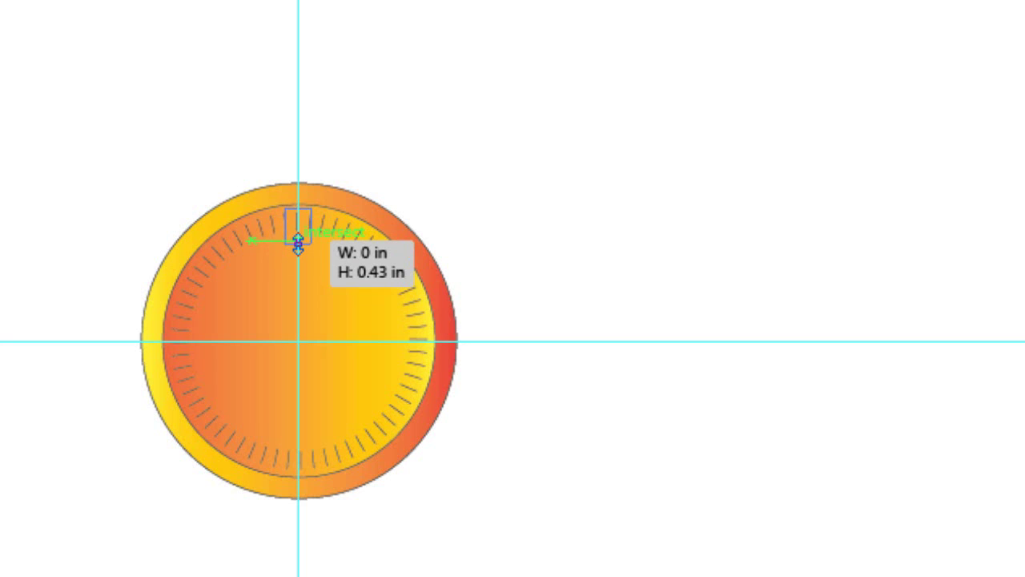
left_click_drag(298, 244, 297, 243)
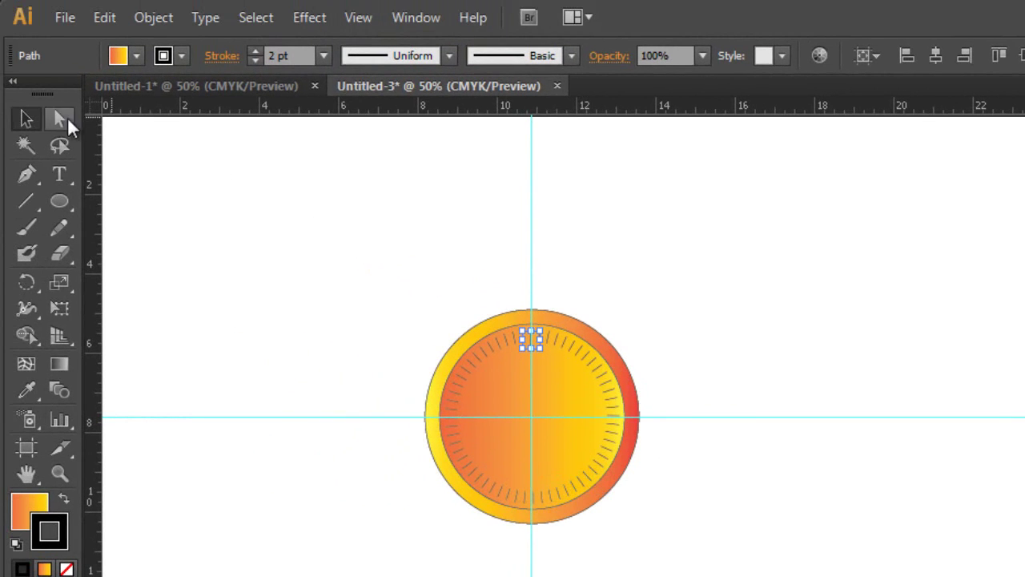
Make a copy of the 12 o'clock hour mark rotated by 360/12 degrees about the intersection of the guides.
left_click(27, 119)
left_click(27, 284)
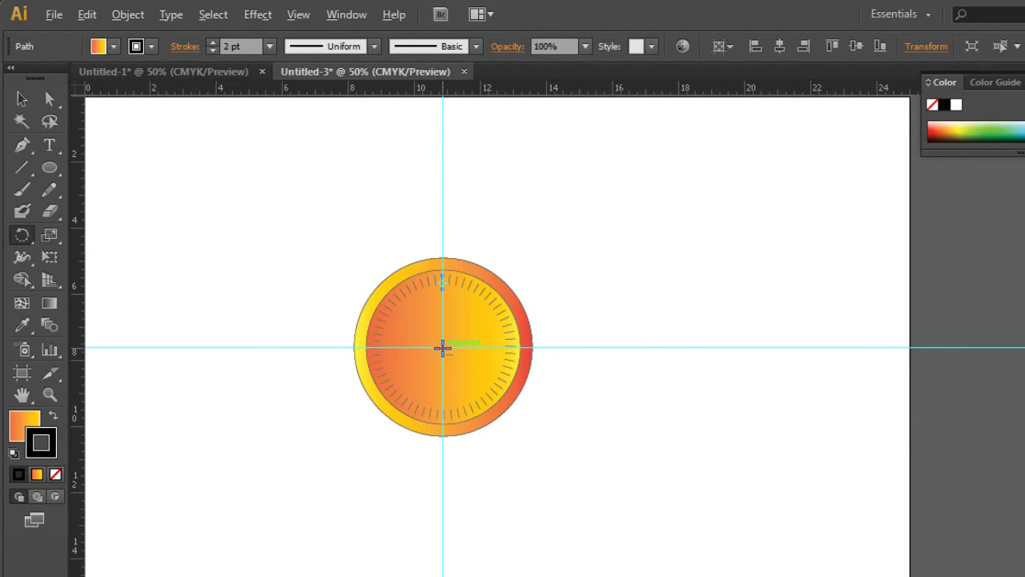
left_click(443, 348, "alt")
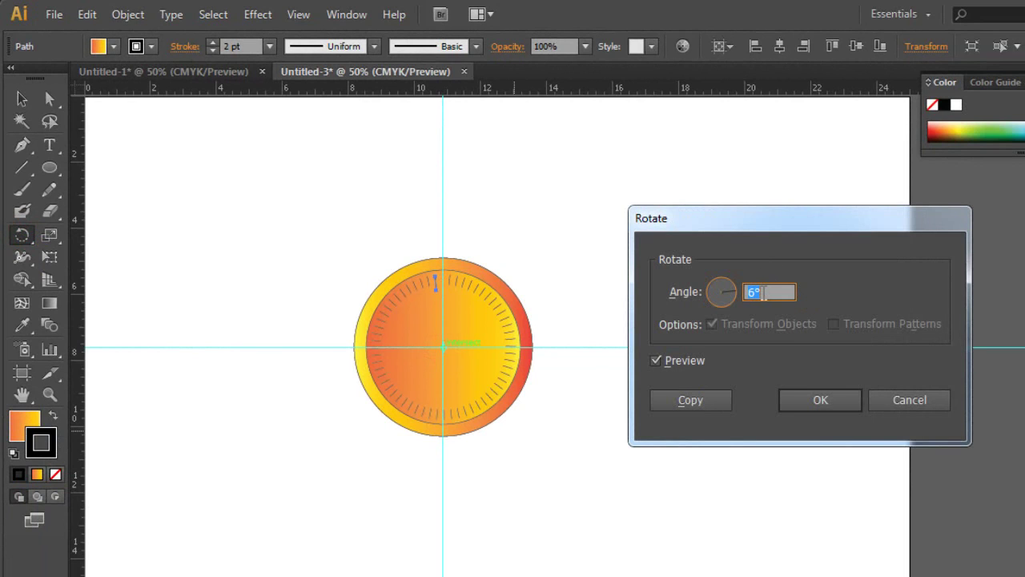
type("360")
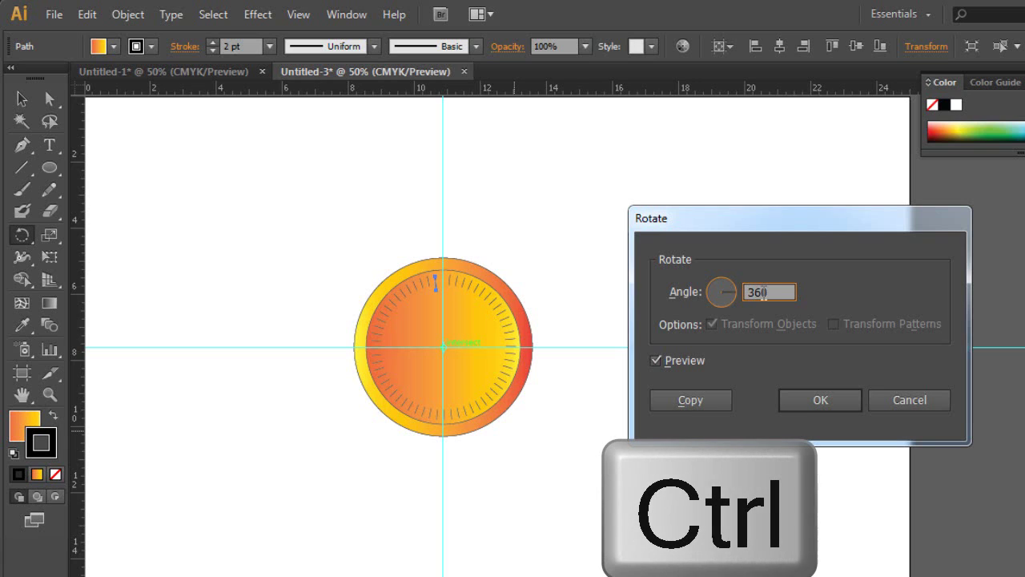
type("/")
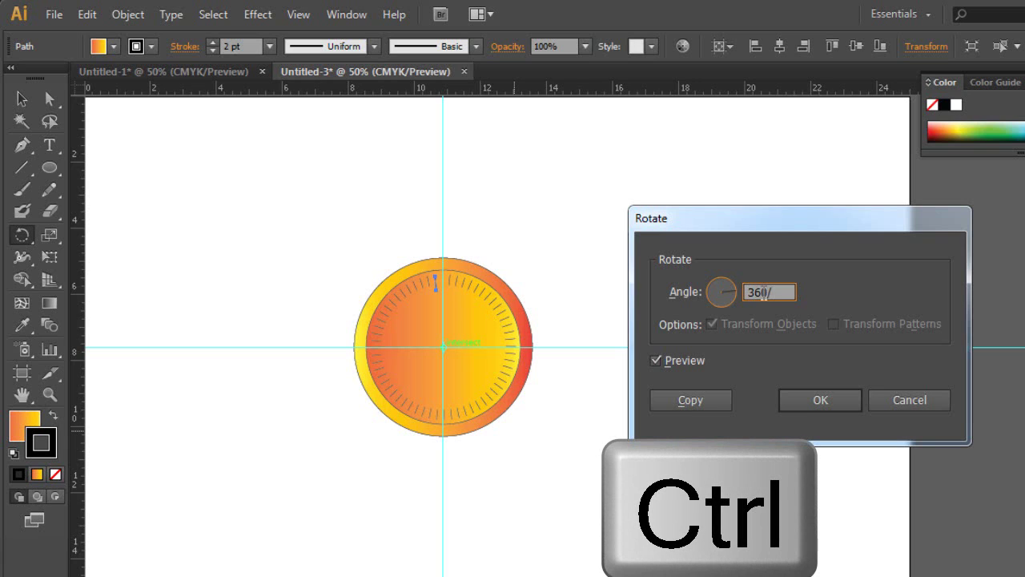
type("12")
left_click(682, 401)
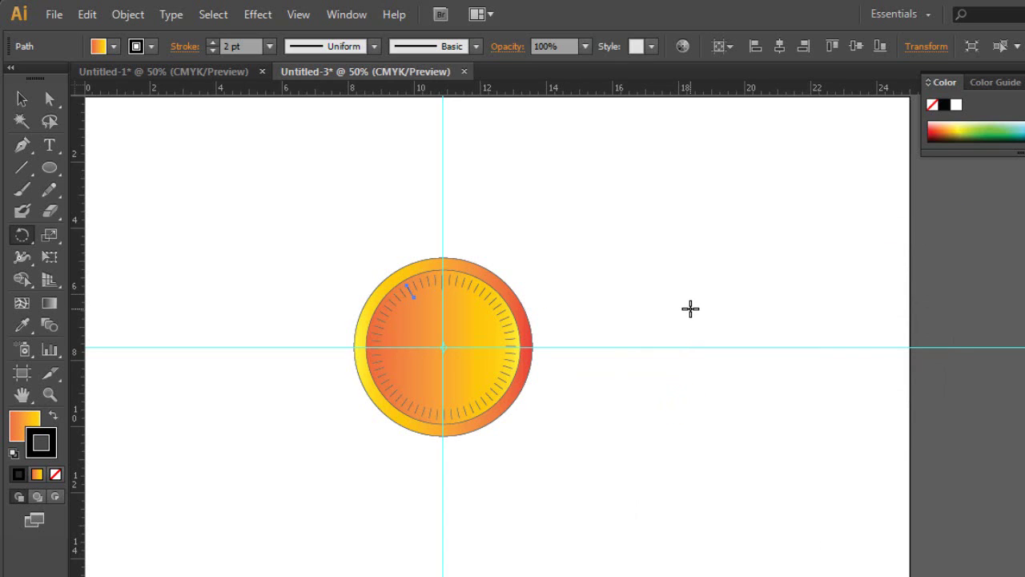
Repeat the rotated hour mark copy around the dial until all 12 hour positions are marked, and clear the selection.
key("ctrl+d")
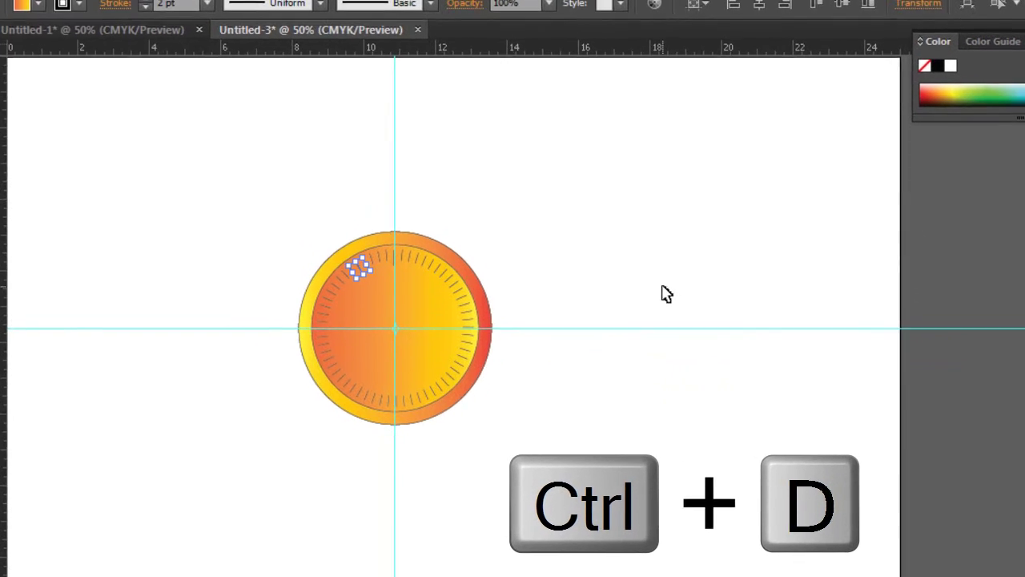
key("ctrl+d")
key("ctrl+d")
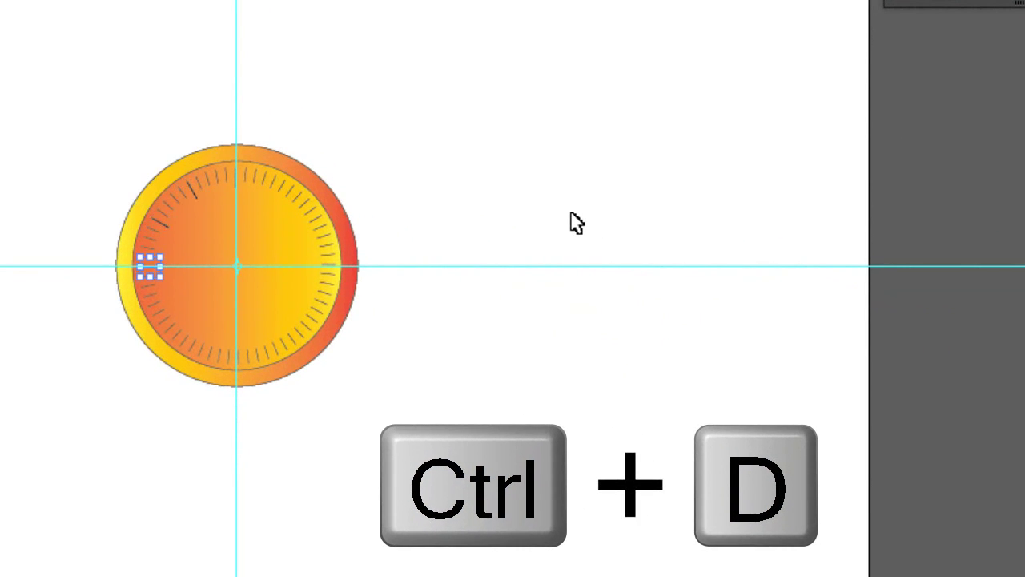
key("ctrl+d")
key("ctrl+d")
key("ctrl+d")
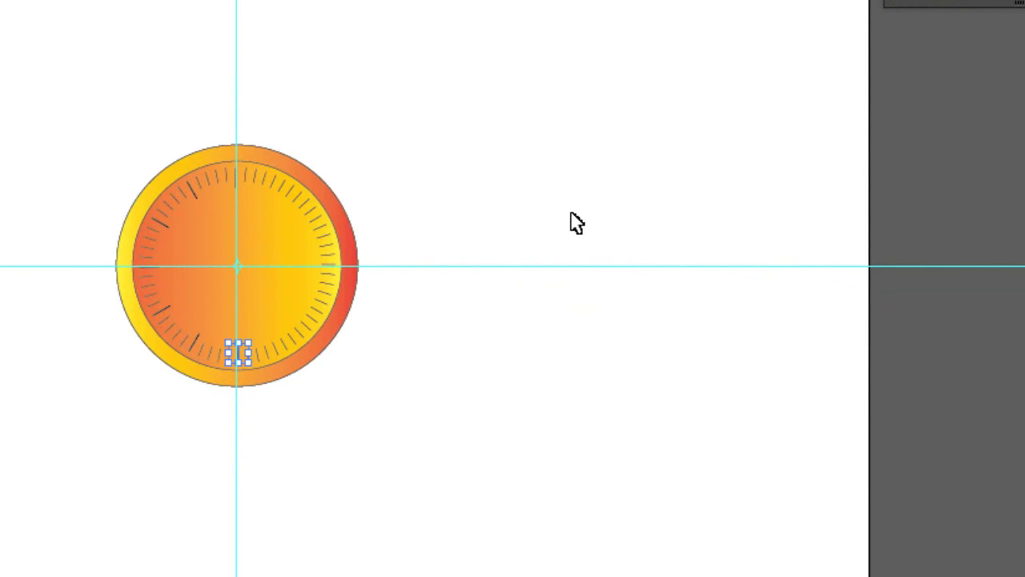
key("ctrl+d")
key("ctrl+d")
key("ctrl+d")
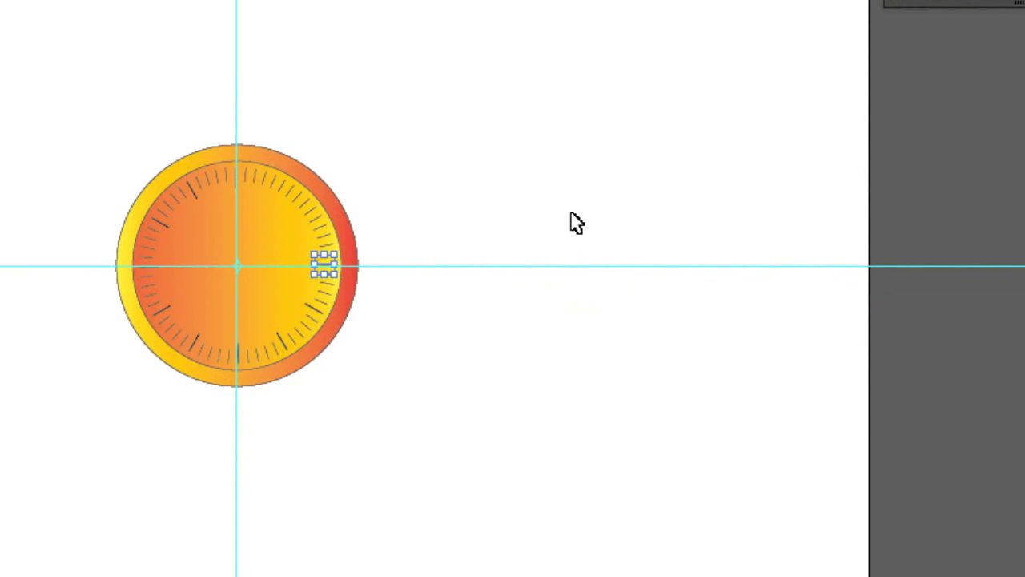
key("ctrl+d")
key("ctrl+d")
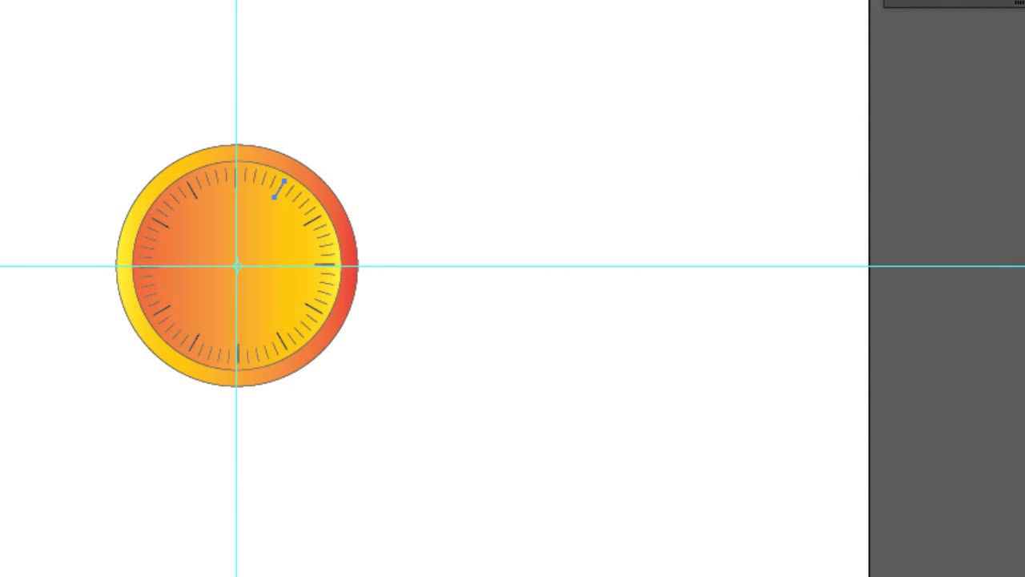
key("ctrl+shift+a")
Draw an upright rectangle about 2.7 in wide and 6.4 in tall on the empty artboard area below and right of the watch.
key("l")
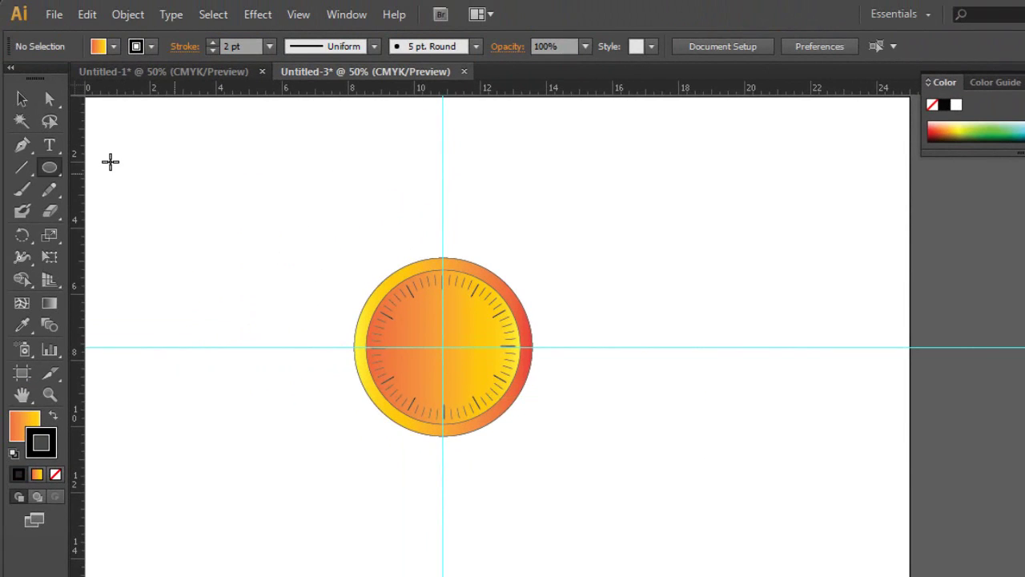
left_click(50, 168)
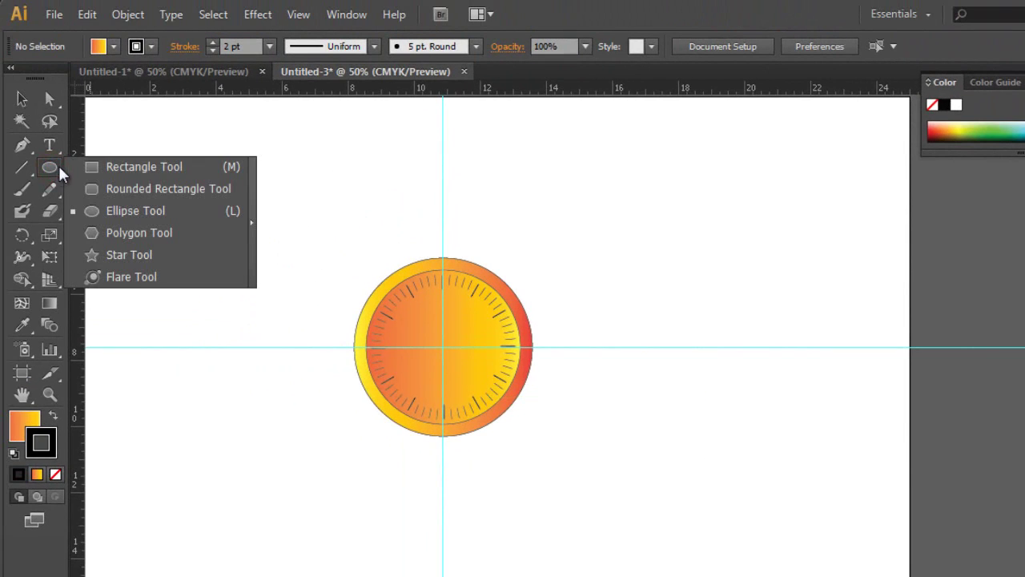
left_click(127, 173)
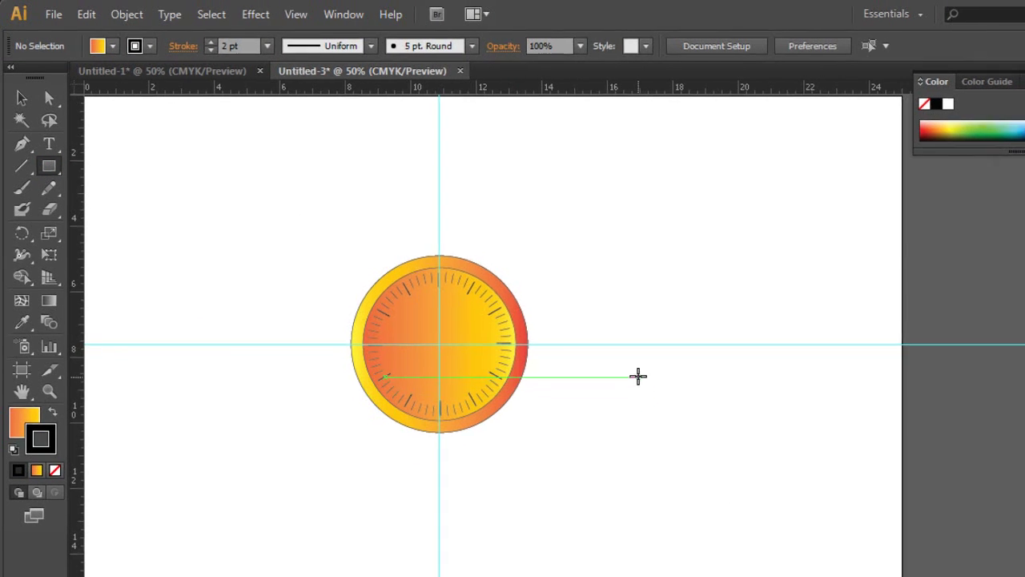
left_click_drag(638, 377, 737, 575)
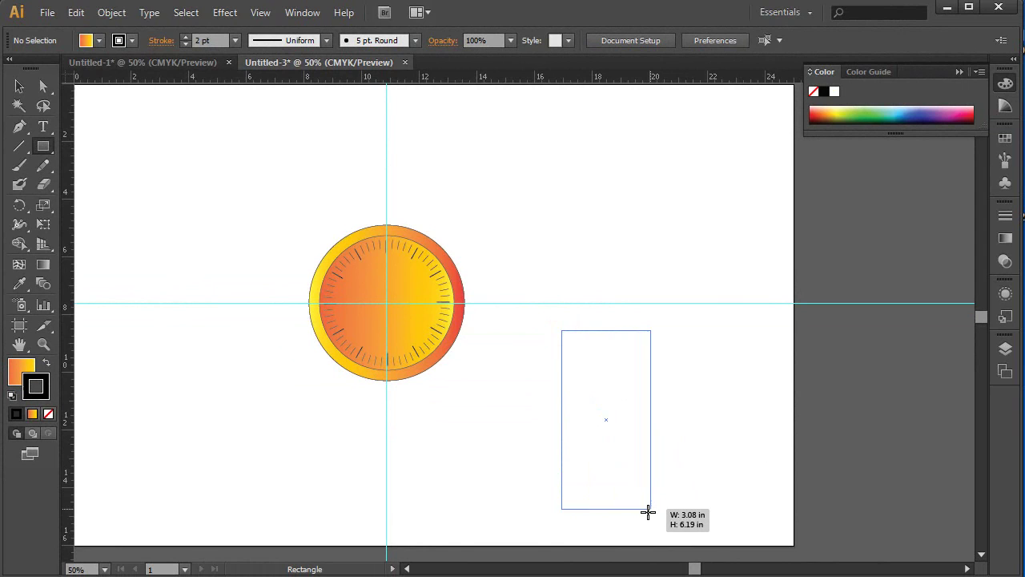
left_click_drag(649, 513, 641, 514)
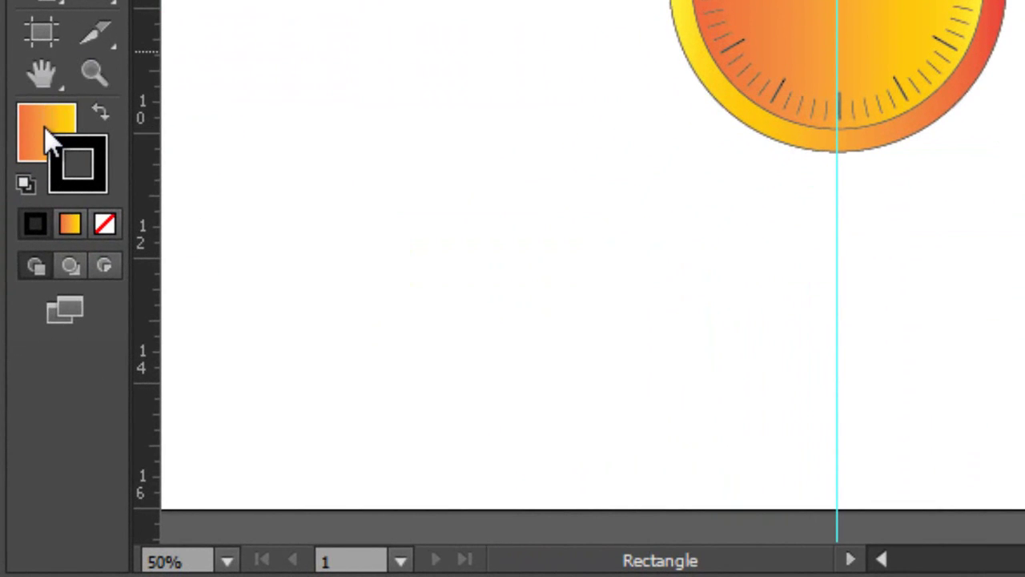
Remove the rectangle's fill and set its black stroke to 1 pt.
left_click(46, 138)
left_click(106, 228)
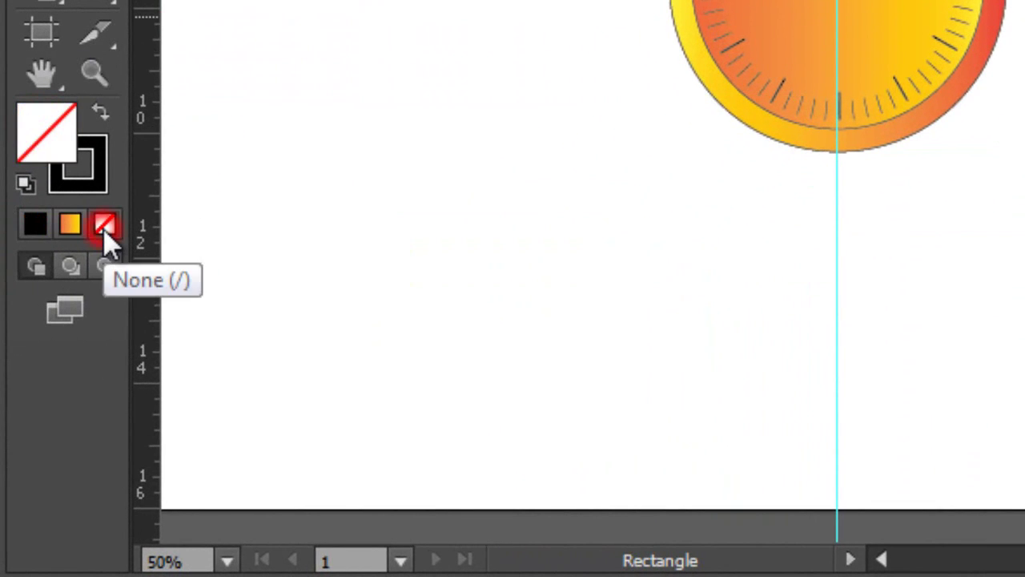
left_click(98, 184)
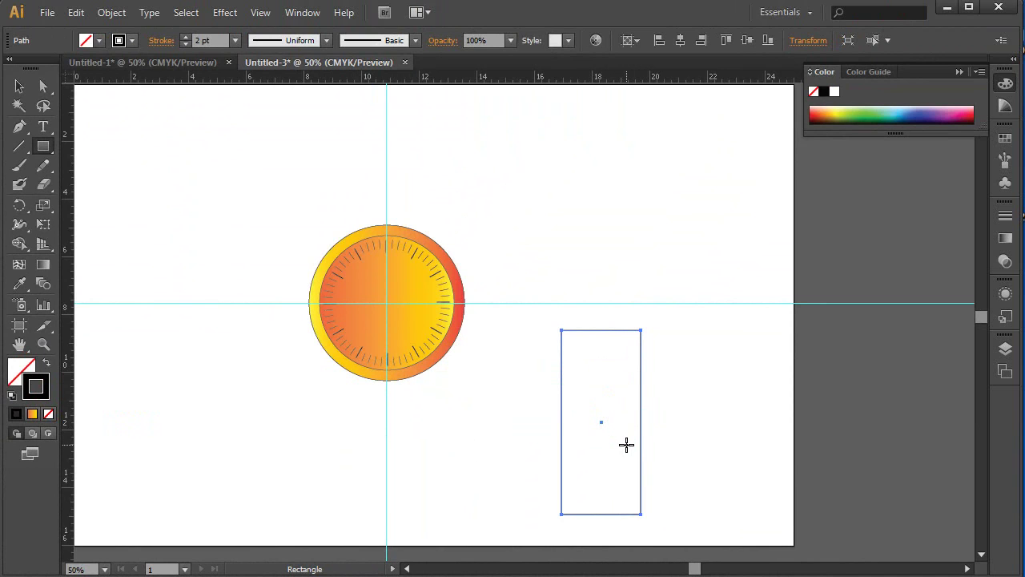
key("v")
left_click_drag(521, 360, 475, 254)
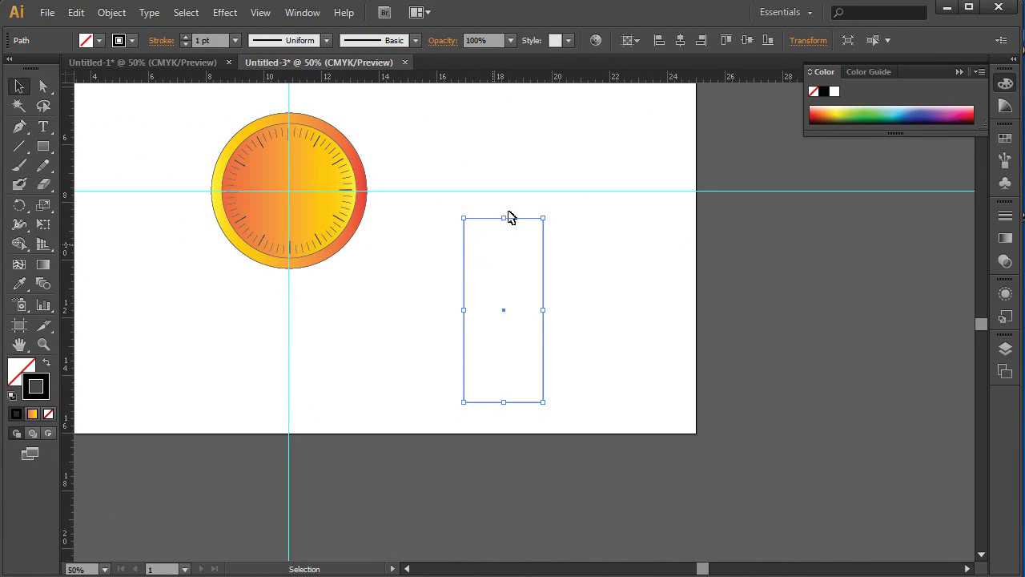
Draw a curved path with the Pen tool from above the rectangle's upper-left corner to just below its lower edge, spanning about 7.7 in.
left_click(20, 129)
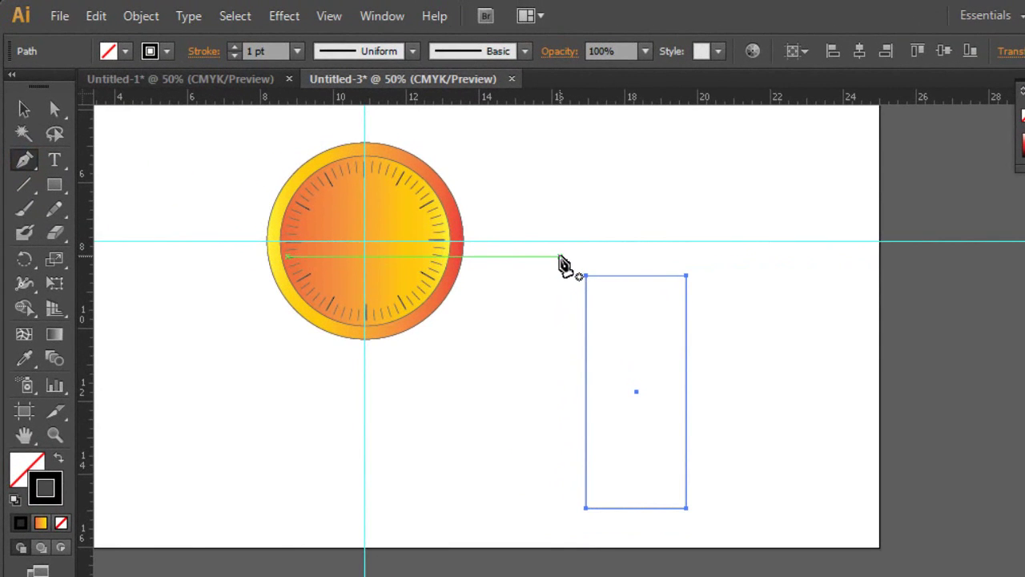
left_click(559, 257)
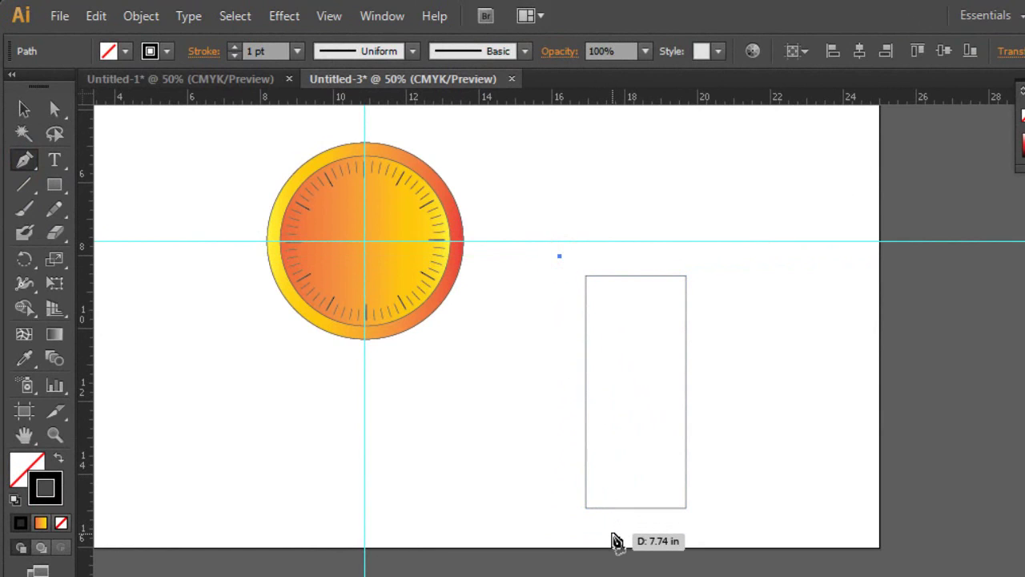
left_click_drag(613, 540, 614, 576)
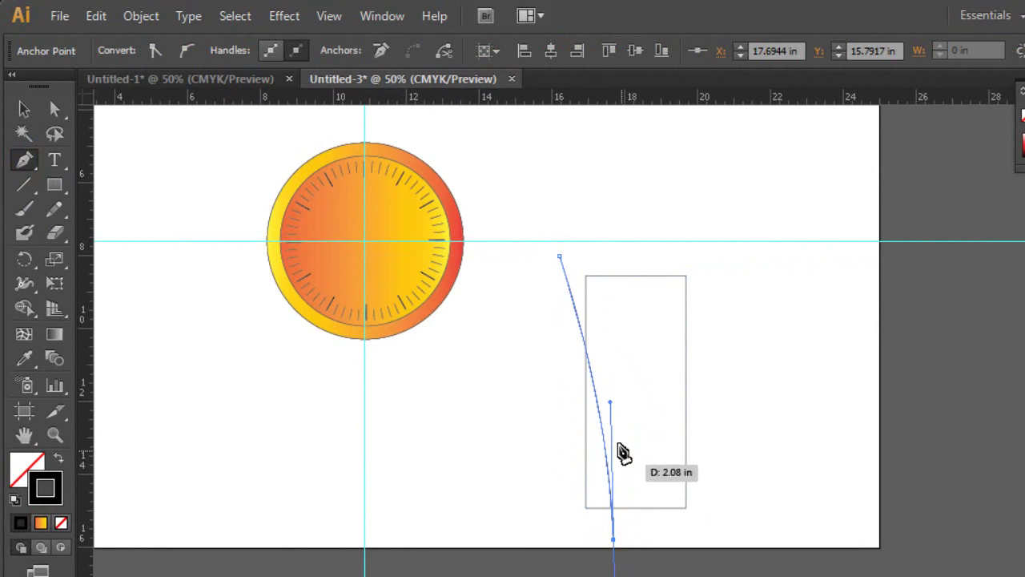
Extend the upper handle of the curve's bottom anchor up to near the rectangle's top edge, and rotate the curve slightly clockwise.
left_click(55, 109)
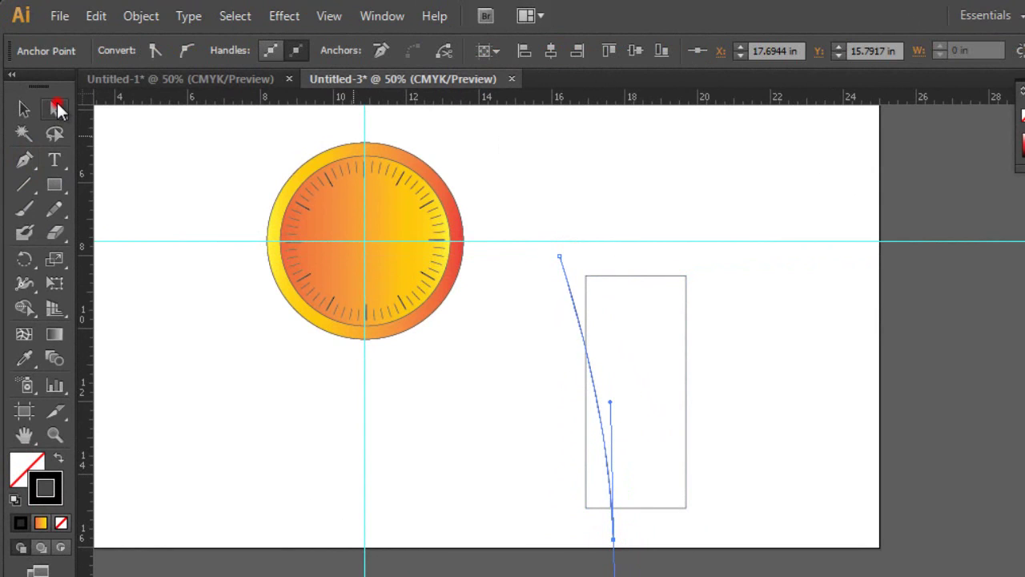
left_click(609, 402)
left_click_drag(609, 401, 604, 265)
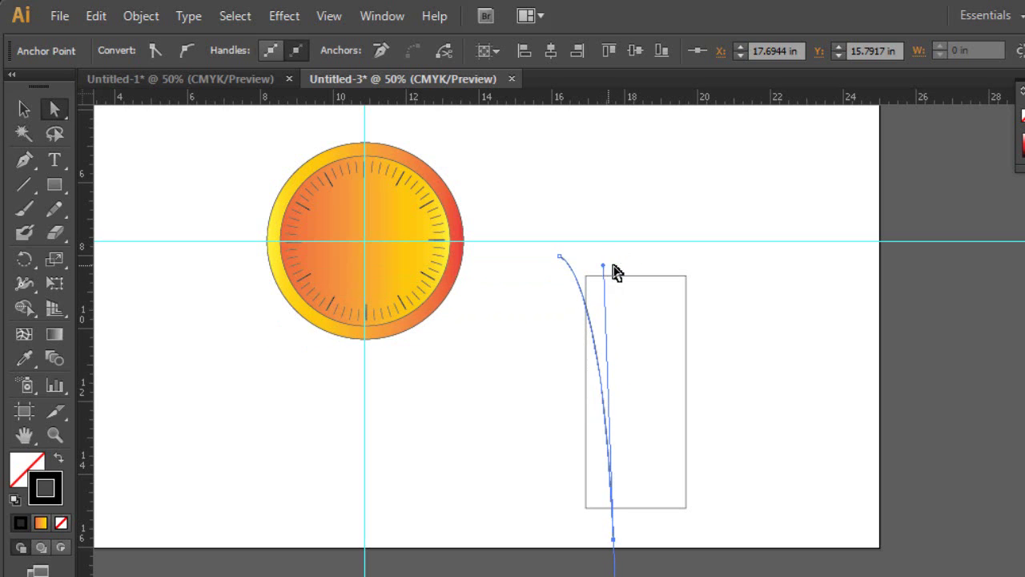
left_click(479, 374)
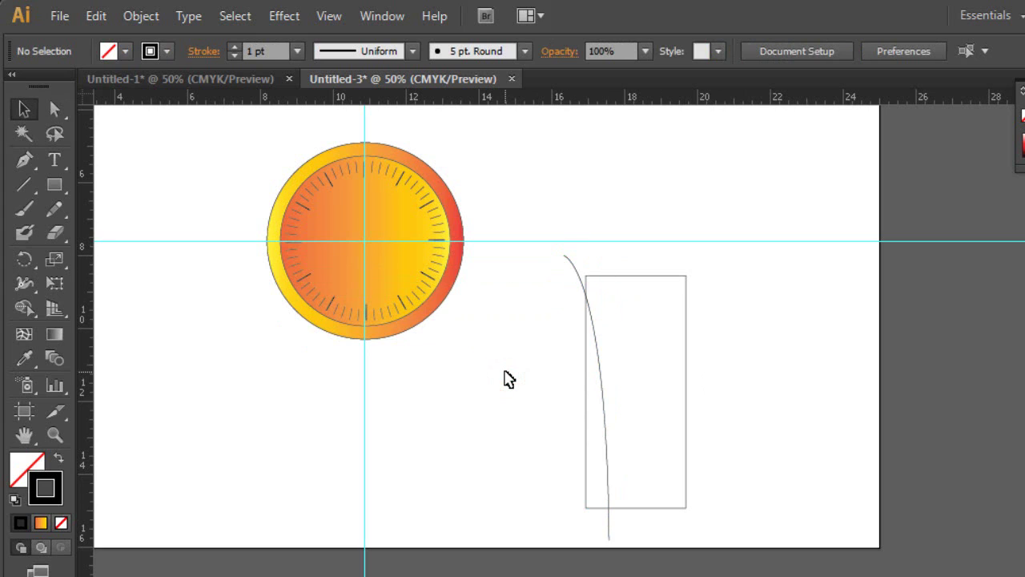
Place a vertical guide through the centre of the rectangle.
left_click(602, 370)
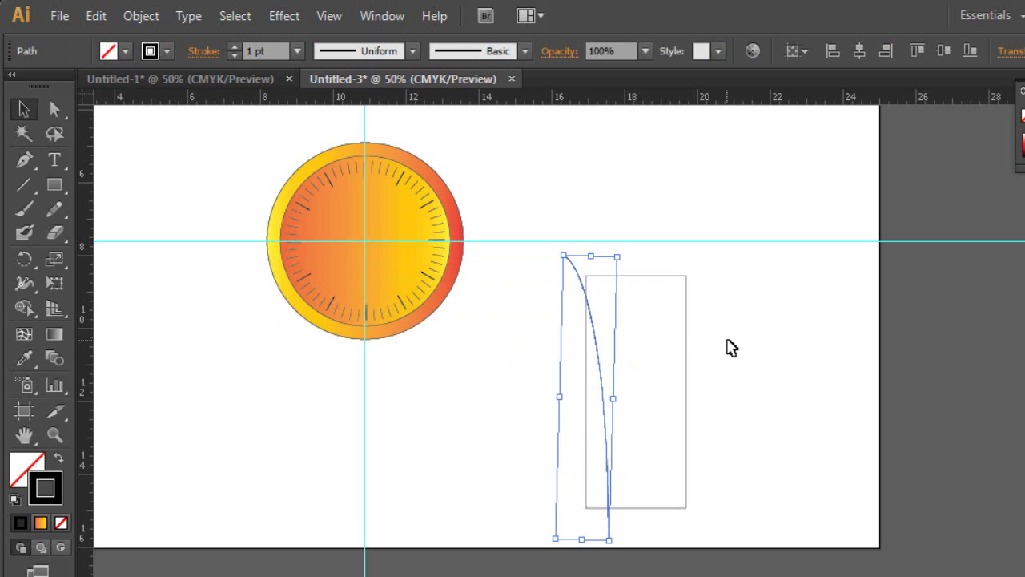
left_click(686, 344)
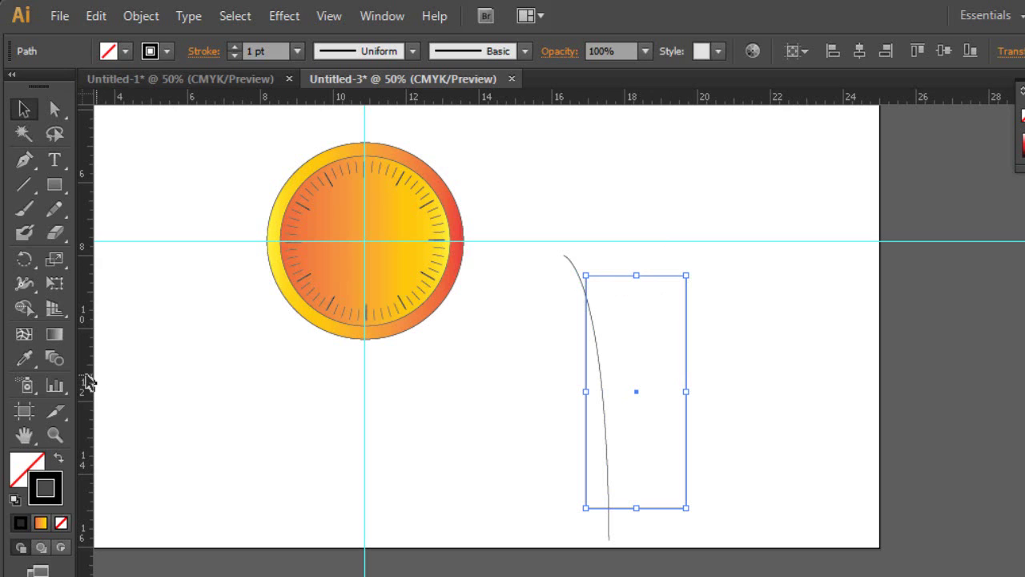
left_click_drag(87, 375, 638, 442)
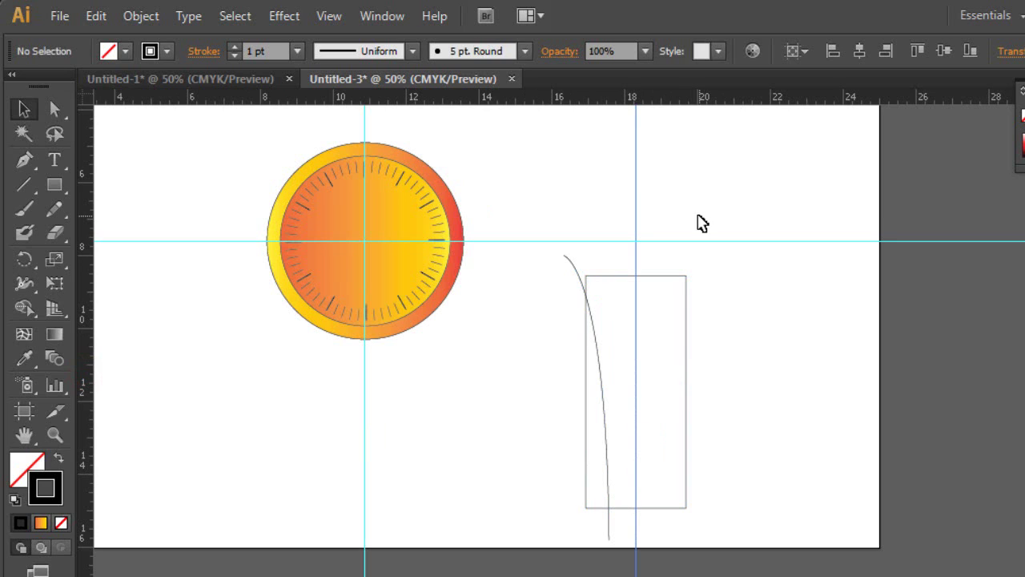
Reflect a copy of the curve across the rectangle's vertical centre guide with the Reflect tool, and clear the selection.
left_click(591, 330)
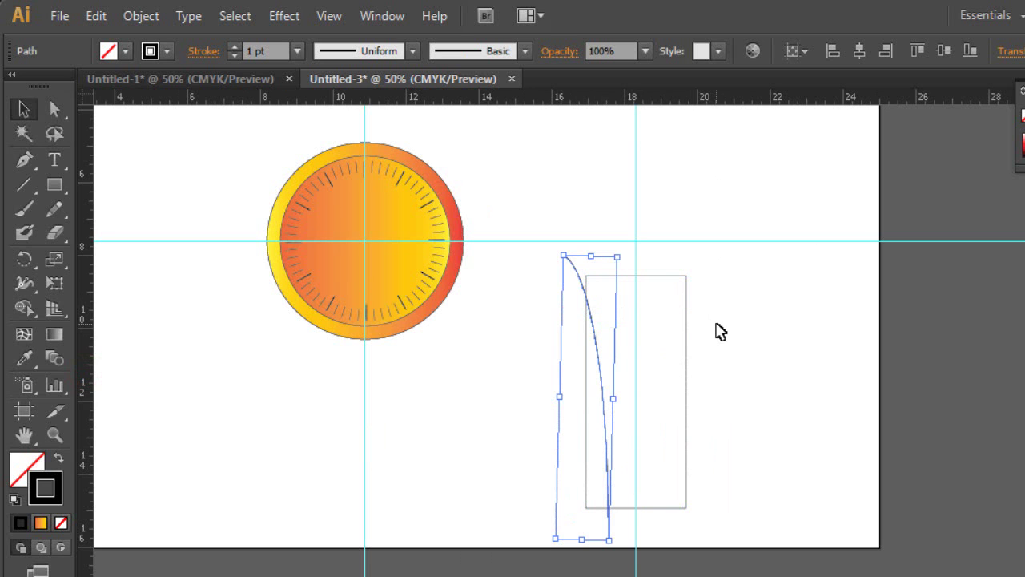
left_click(21, 261)
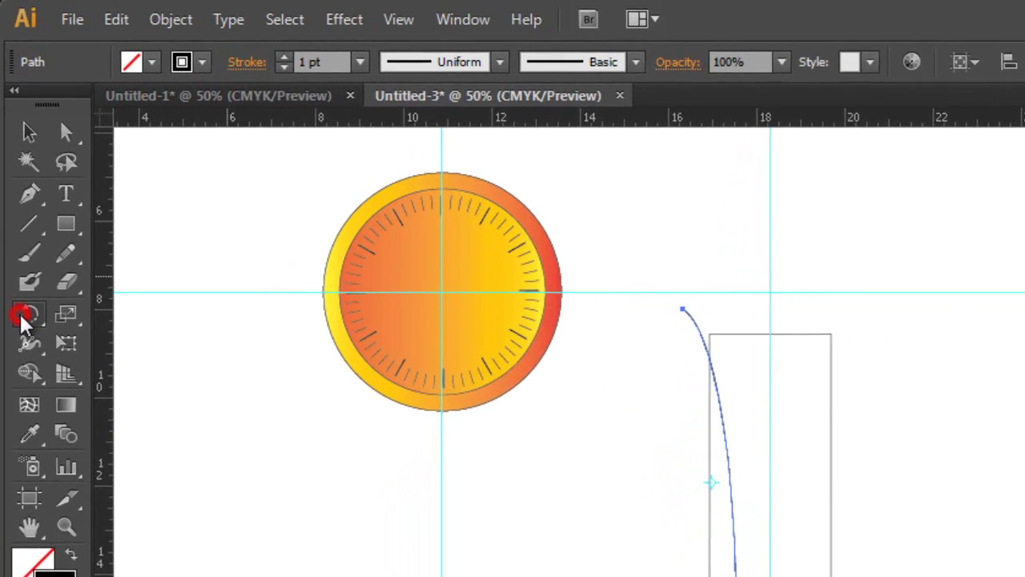
left_click_drag(23, 318, 131, 356)
left_click_drag(169, 446, 168, 445)
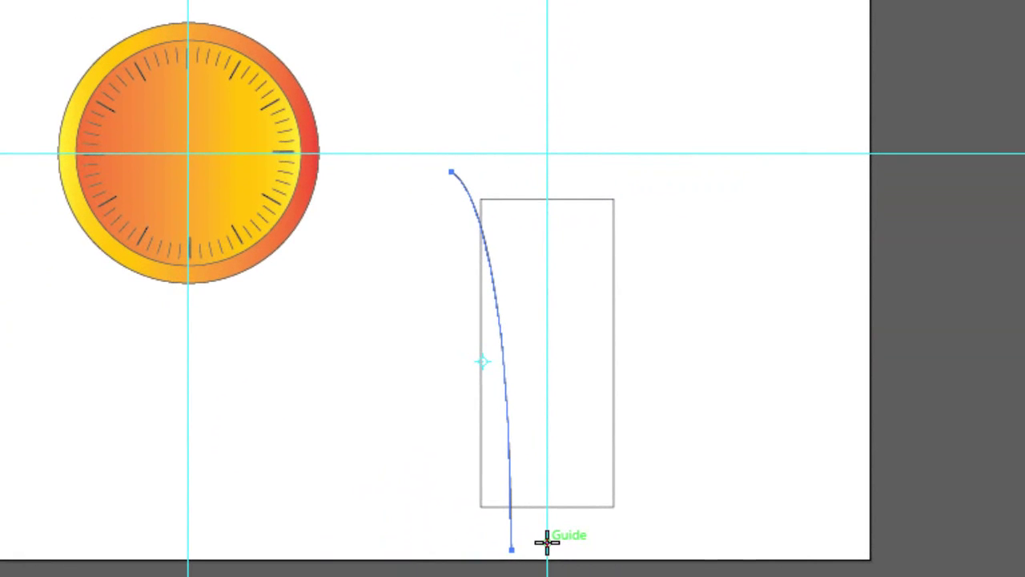
left_click(547, 542)
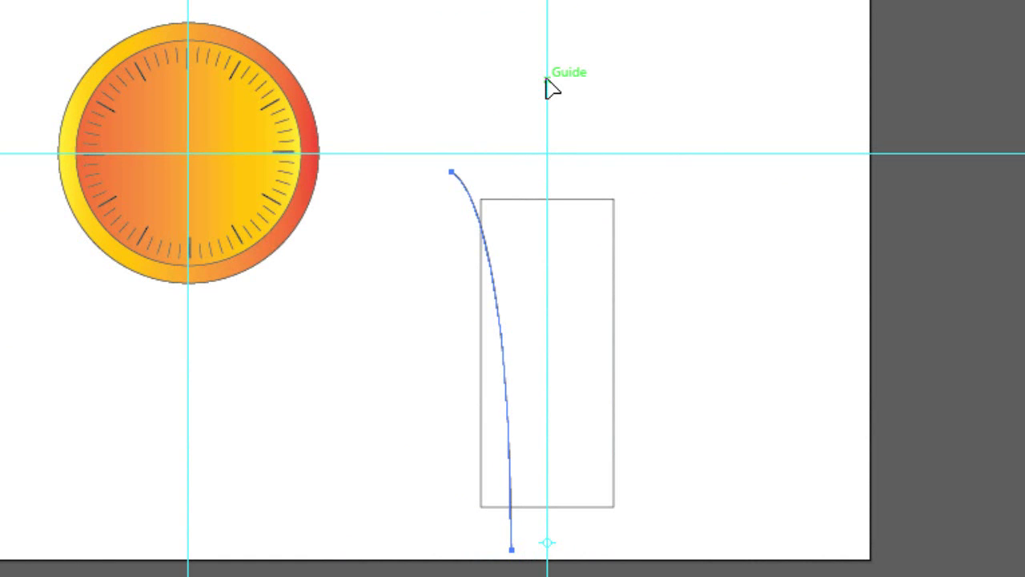
left_click(546, 78)
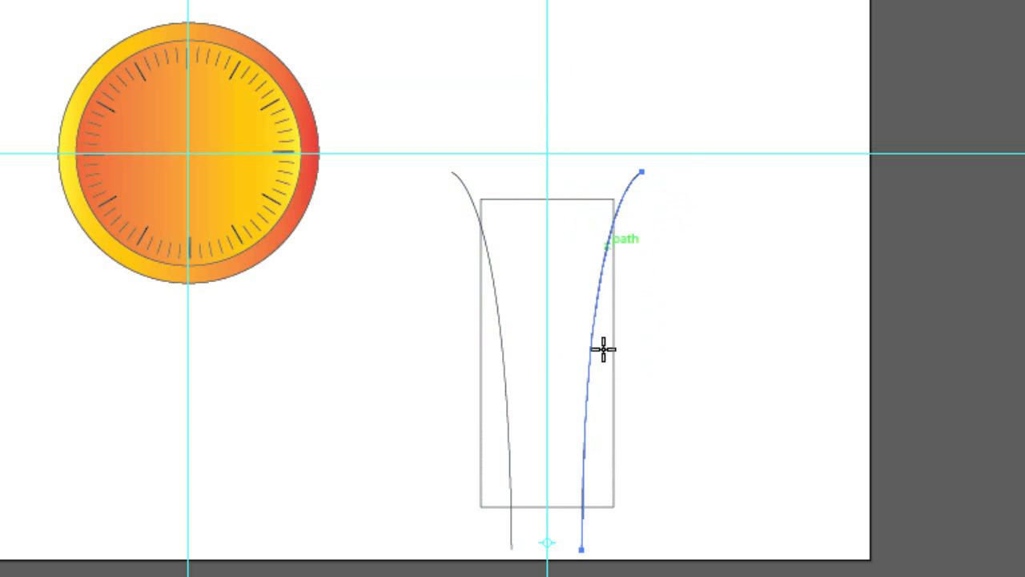
key("v")
left_click(716, 206)
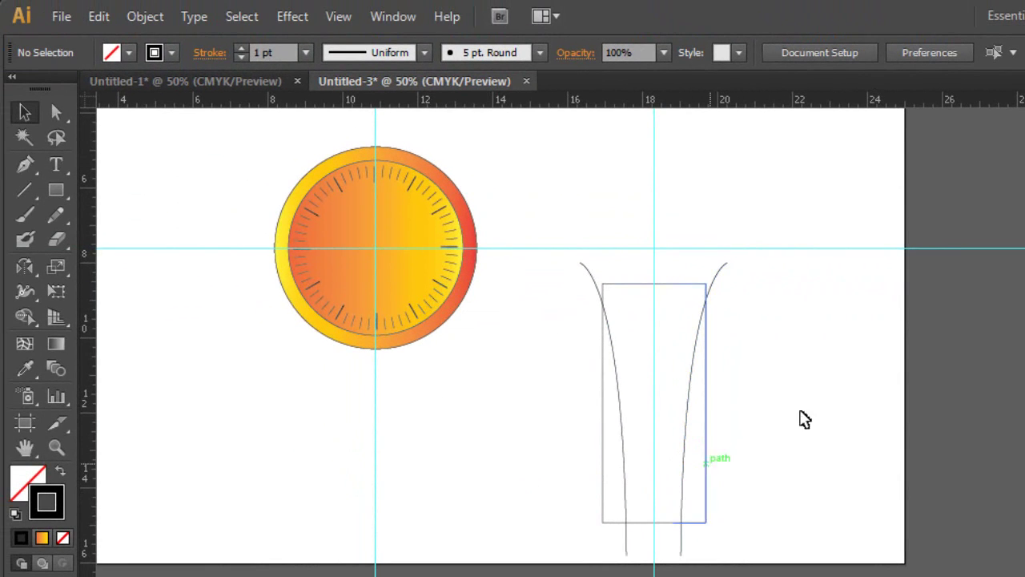
Draw a horizontal line about 4 in long with the Line Segment tool, crossing both curves and the rectangle near its upper edge.
left_click(23, 189)
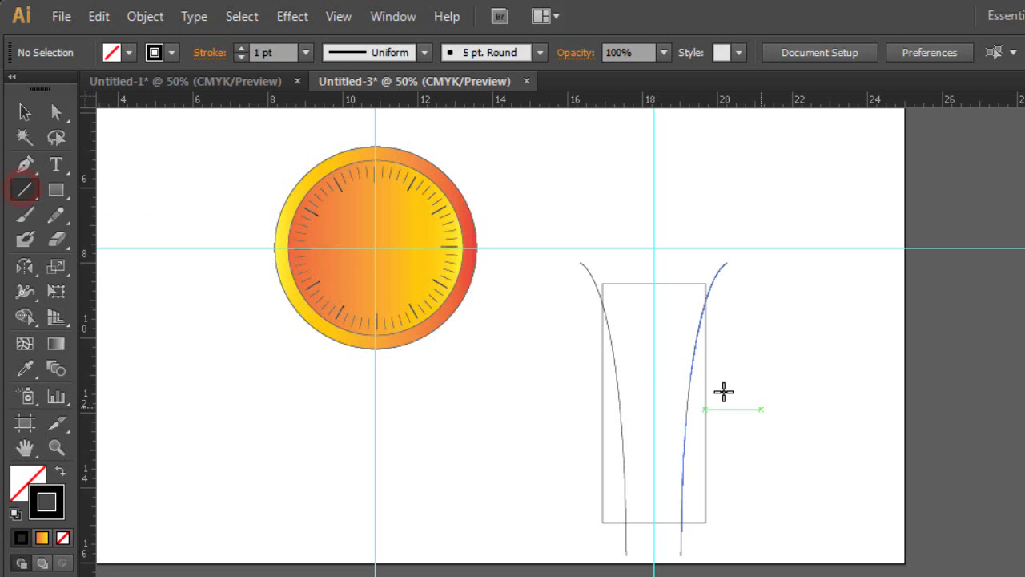
left_click(579, 305)
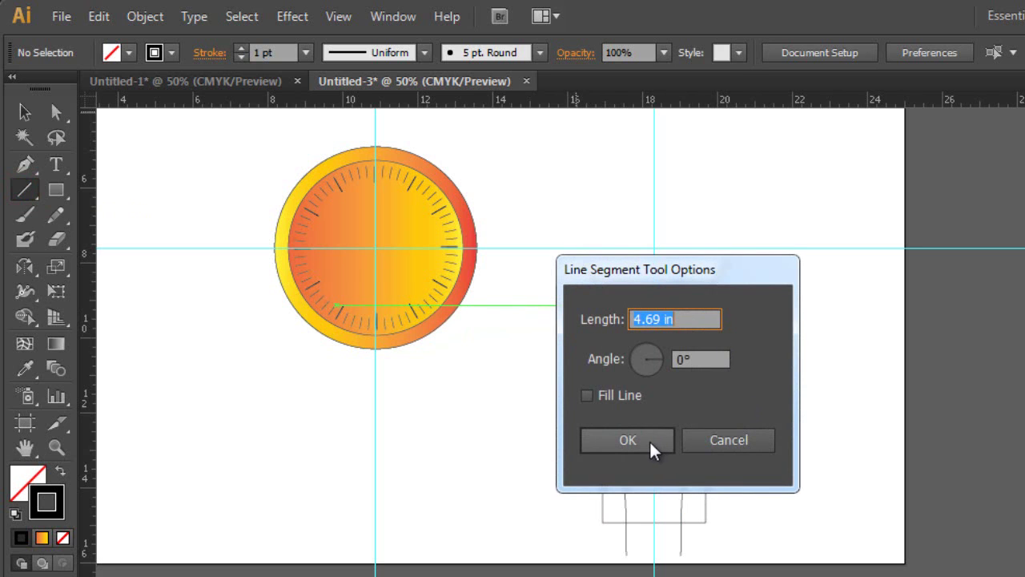
left_click(717, 438)
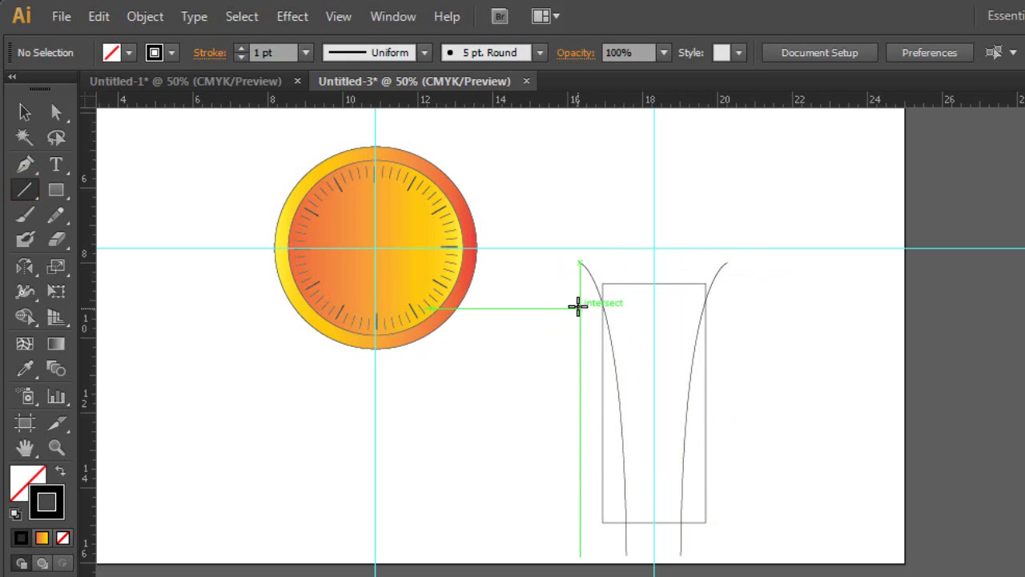
left_click_drag(579, 301, 767, 300)
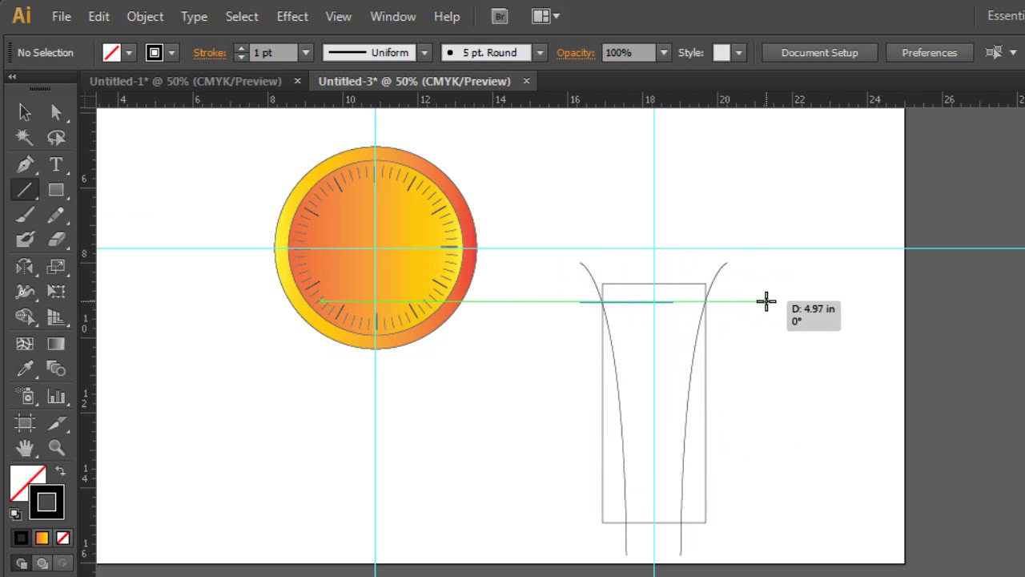
left_click_drag(766, 300, 733, 302)
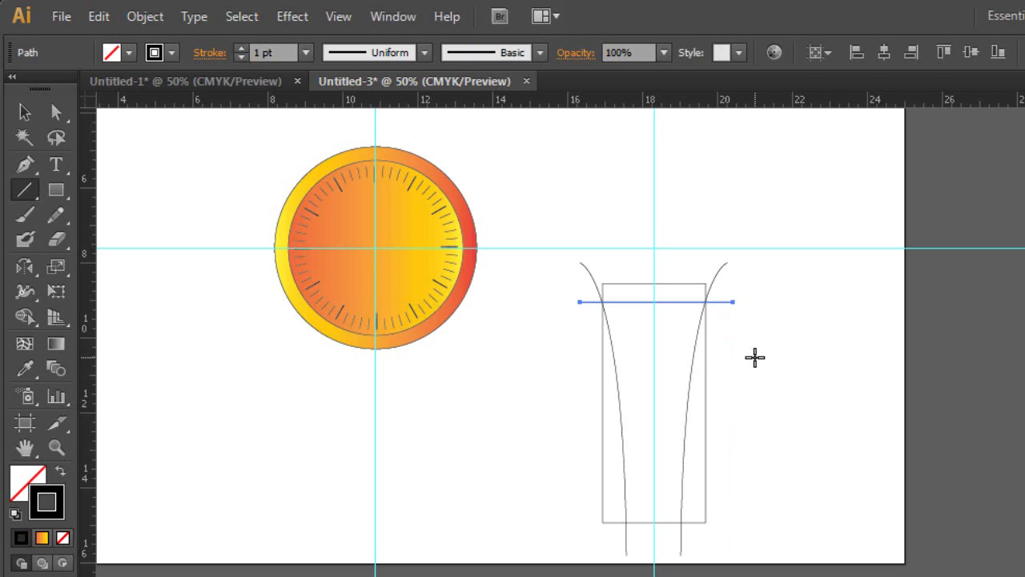
Nudge the horizontal line slightly down so it meets the points where the curves cross the rectangle's sides.
key("Down")
key("Down")
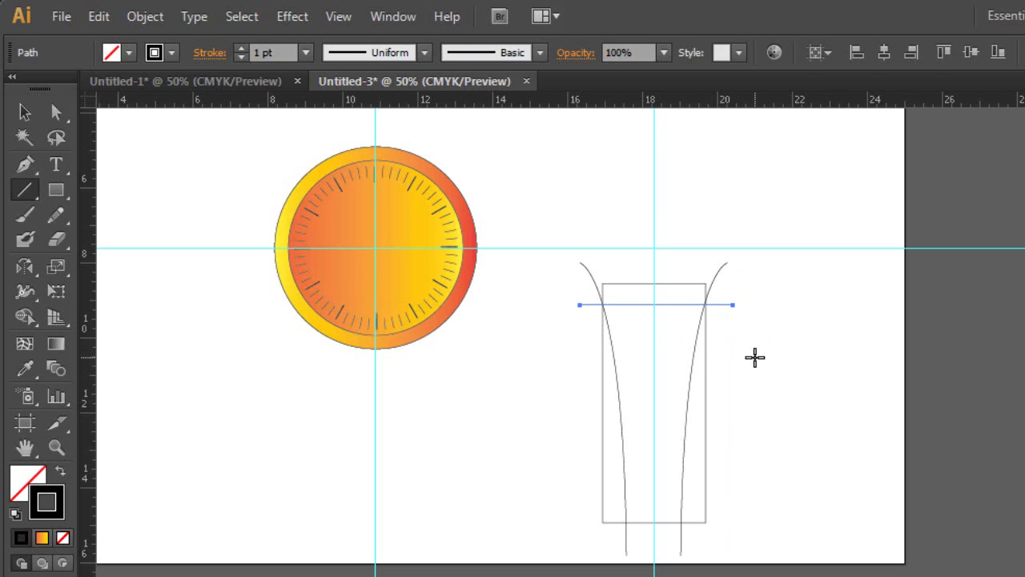
key("Down")
key("Down")
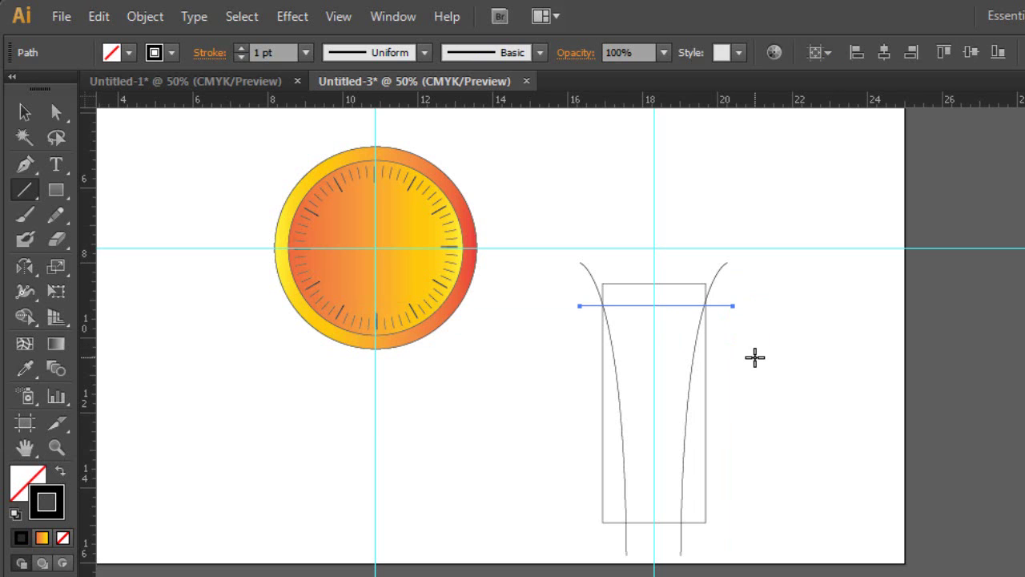
key("Down")
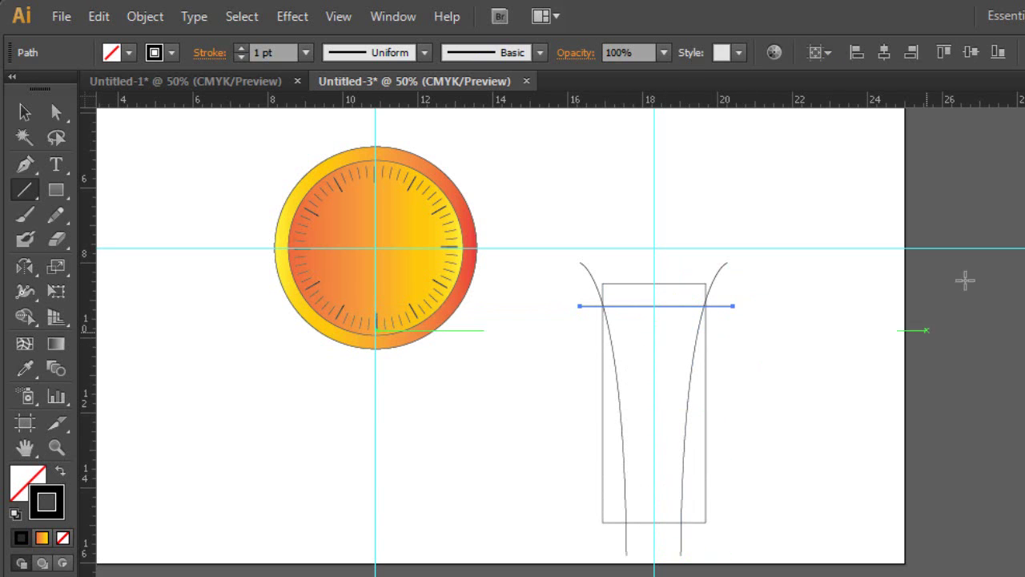
Place a copy of the horizontal line about 0.54 in straight below the original.
left_click(26, 112)
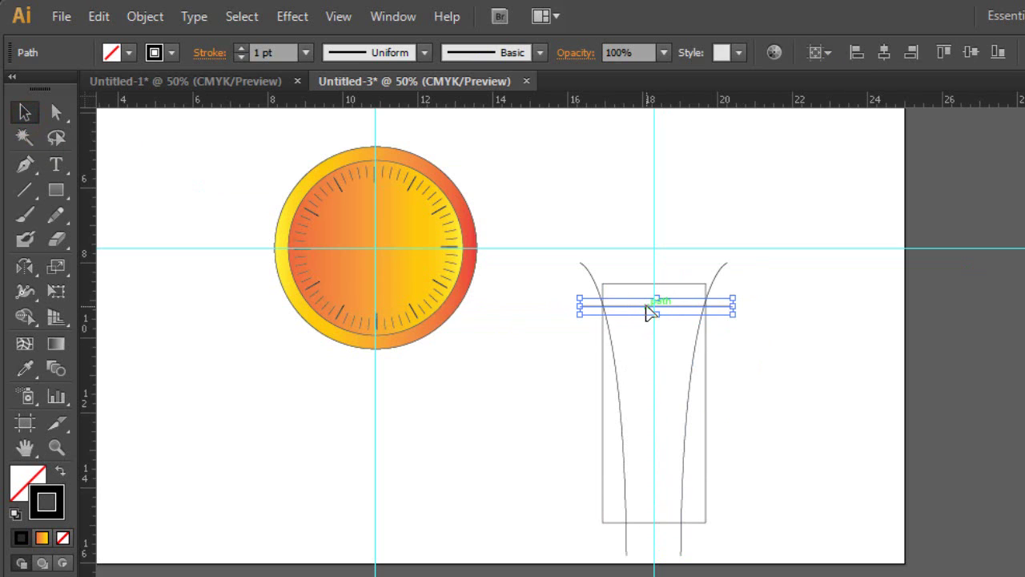
left_click_drag(647, 306, 646, 326)
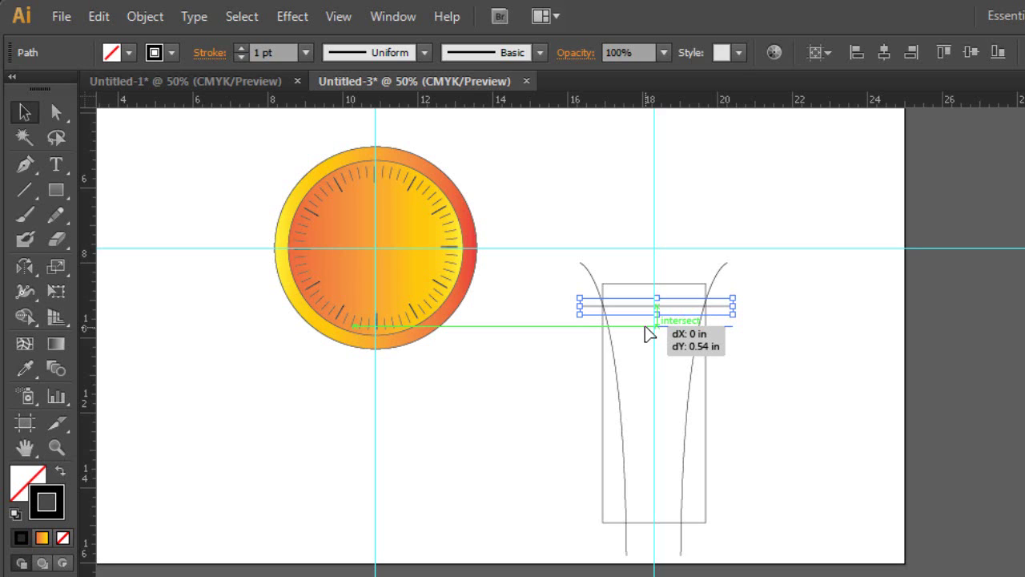
left_click_drag(645, 326, 644, 327)
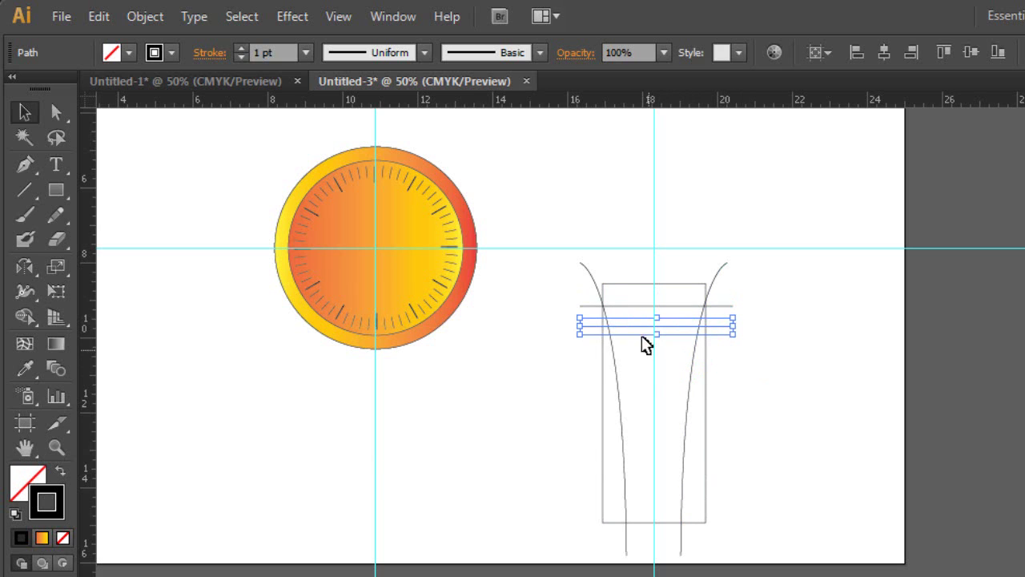
Repeat the line duplication nine times so evenly spaced horizontal lines run down to just above the rectangle's lower edge.
key("ctrl+d")
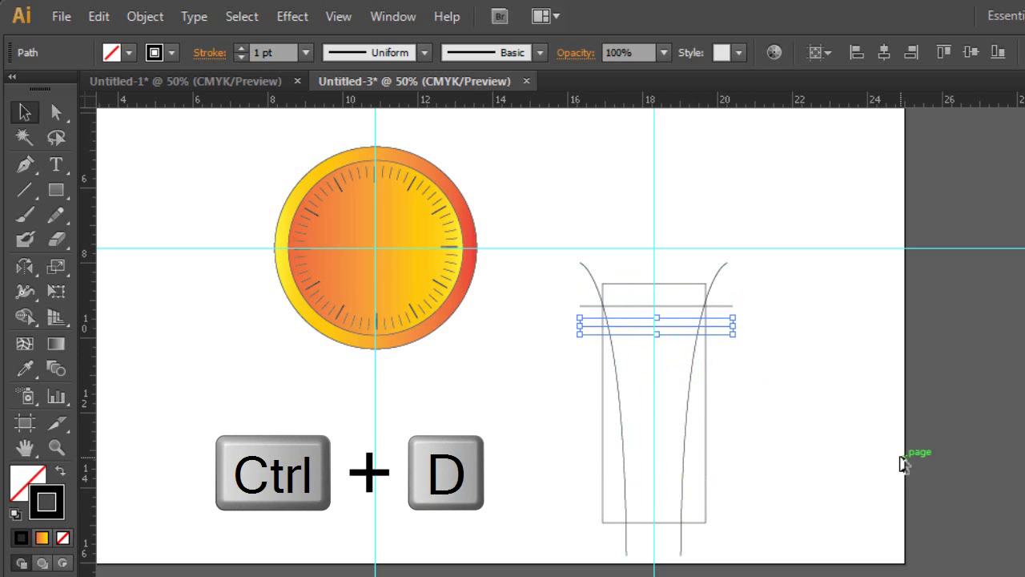
key("ctrl+d")
key("ctrl+d")
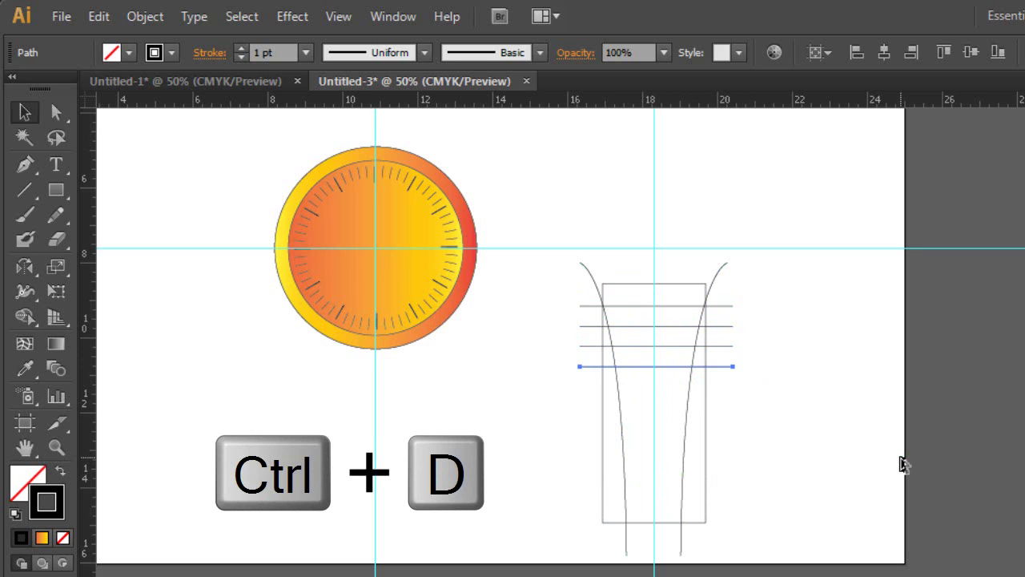
key("ctrl+d")
key("ctrl+d")
key("ctrl+d")
key("ctrl+d")
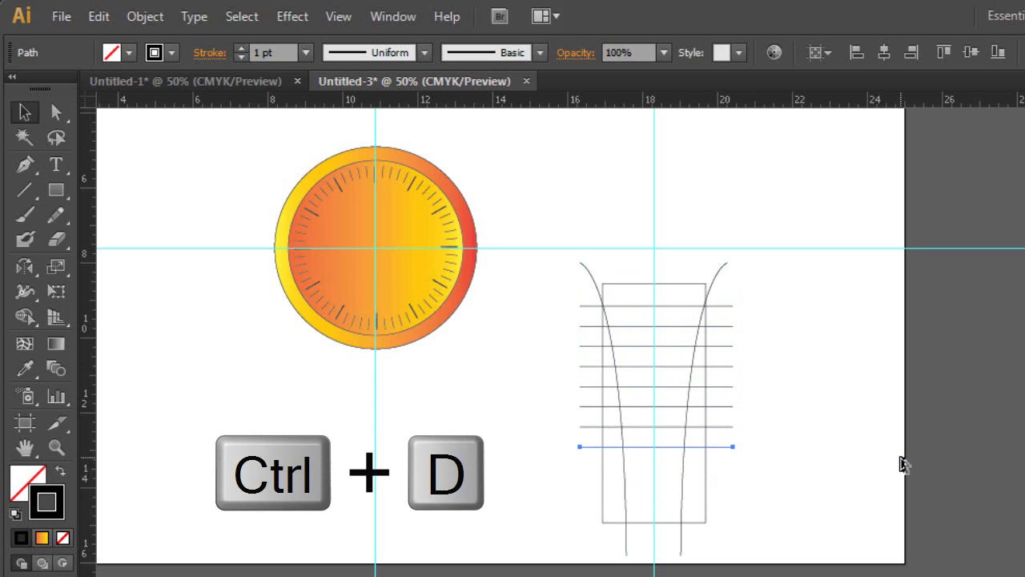
key("ctrl+d")
key("ctrl+d")
key("ctrl+d")
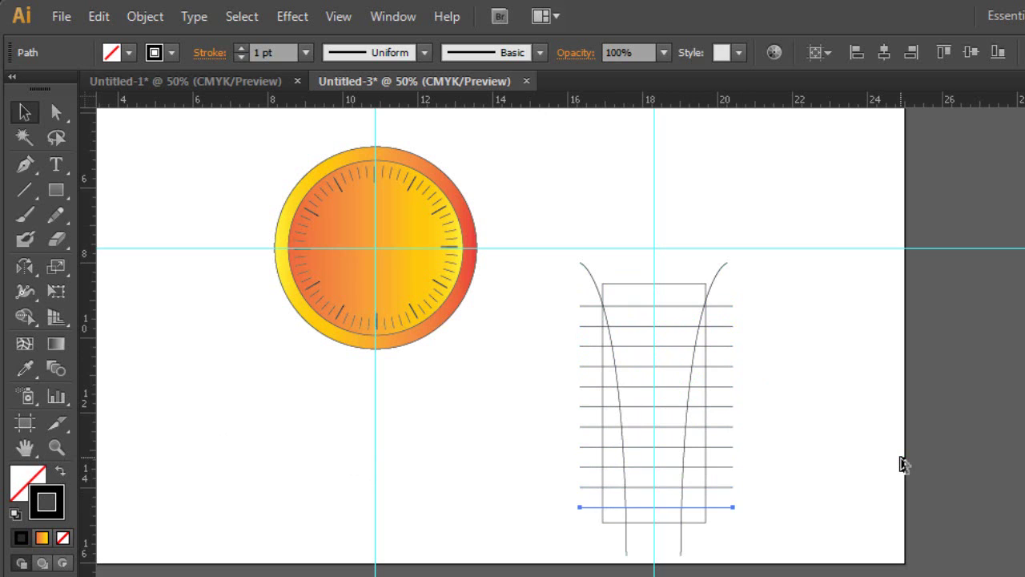
Clear the line selection and delete the vertical guide running through the rectangle's centre.
key("shift+ctrl+b")
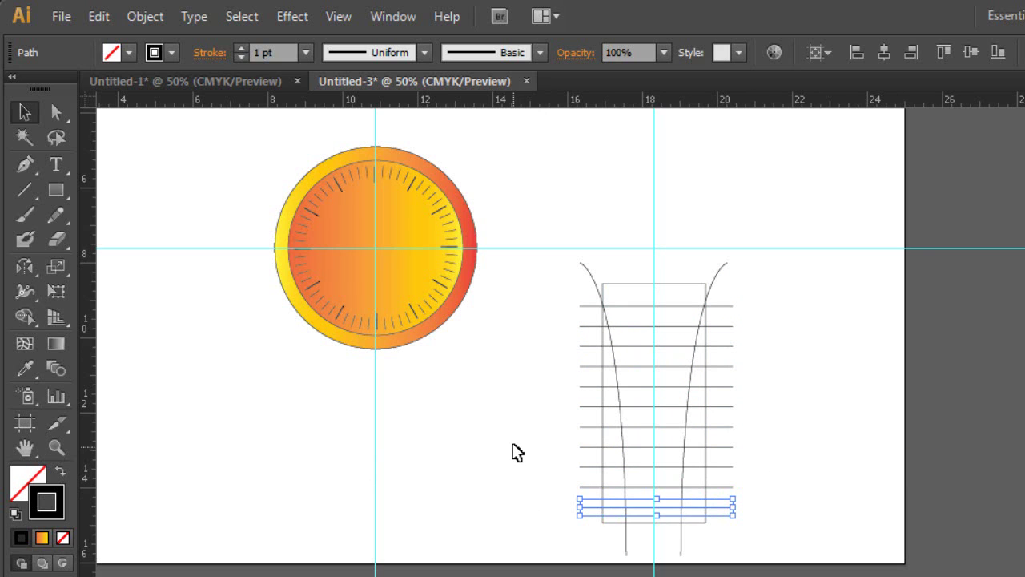
left_click(476, 490)
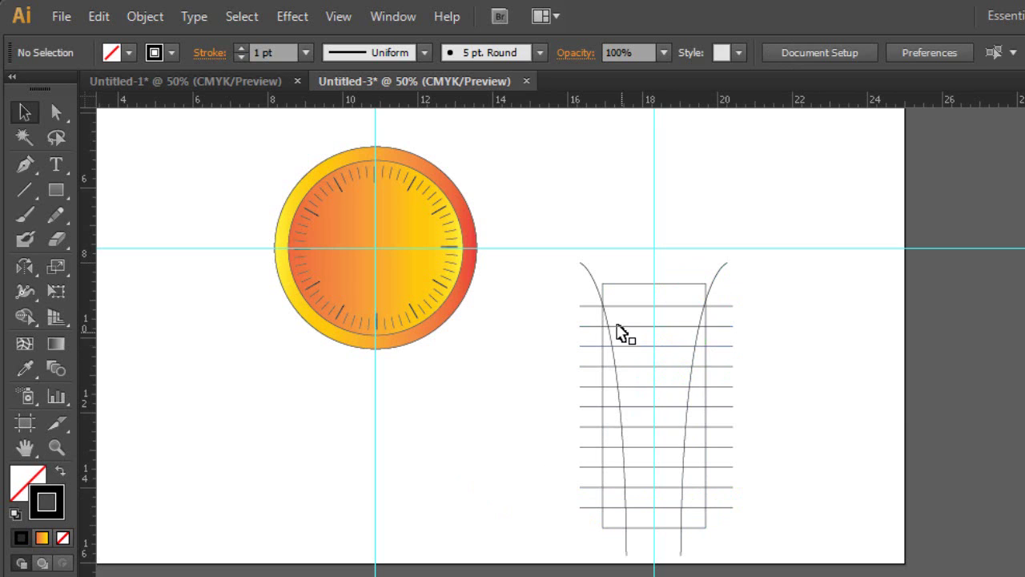
left_click(654, 162)
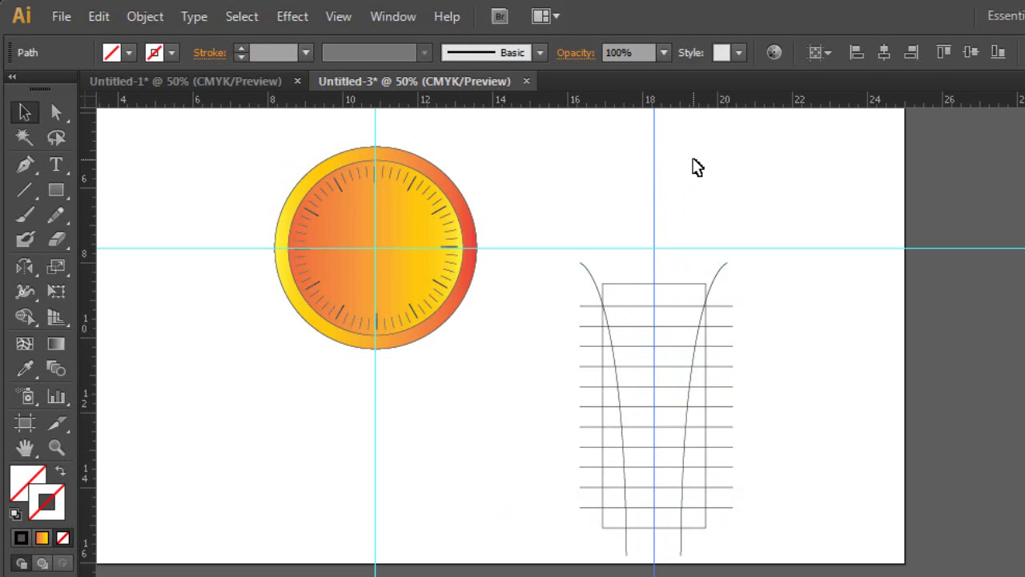
key("Delete")
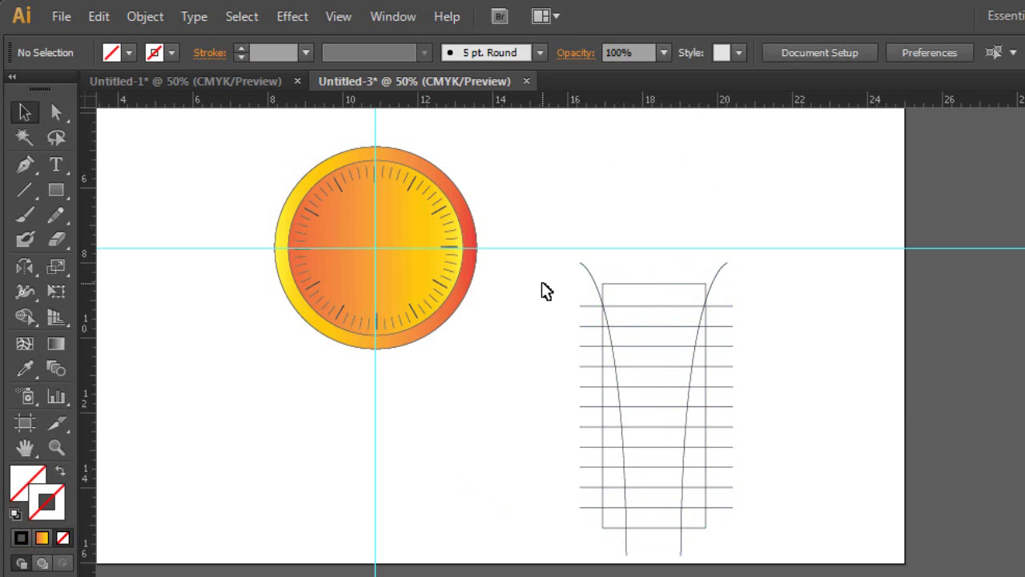
Select the rectangle, both curves and all horizontal lines, apply the Pathfinder Divide operation to them, and clear the selection.
mouse_move(550, 272)
left_mouse_down()
mouse_move(746, 487)
mouse_move(764, 527)
left_mouse_up()
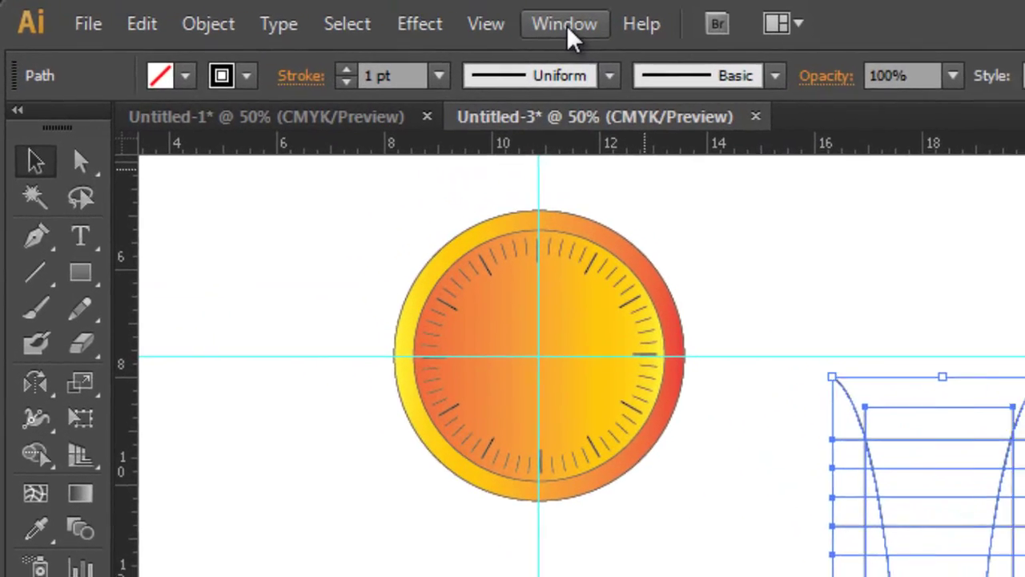
left_click(553, 24)
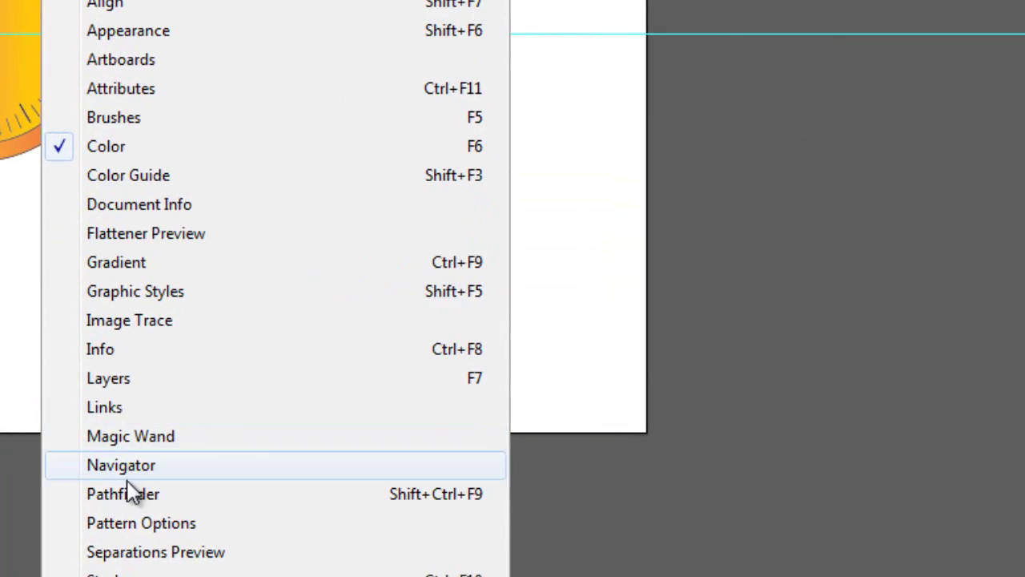
left_click(111, 493)
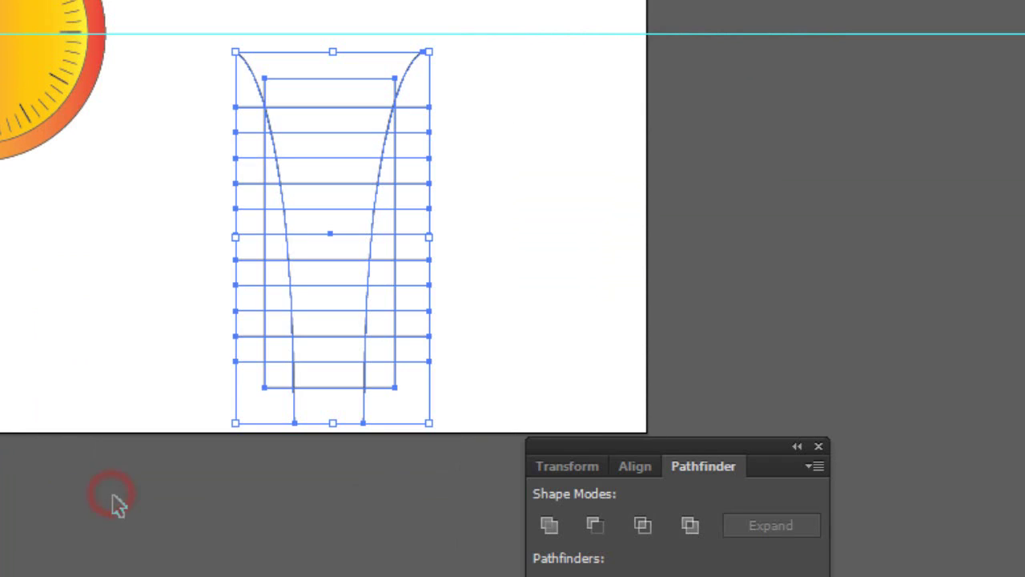
left_click_drag(692, 445, 705, 106)
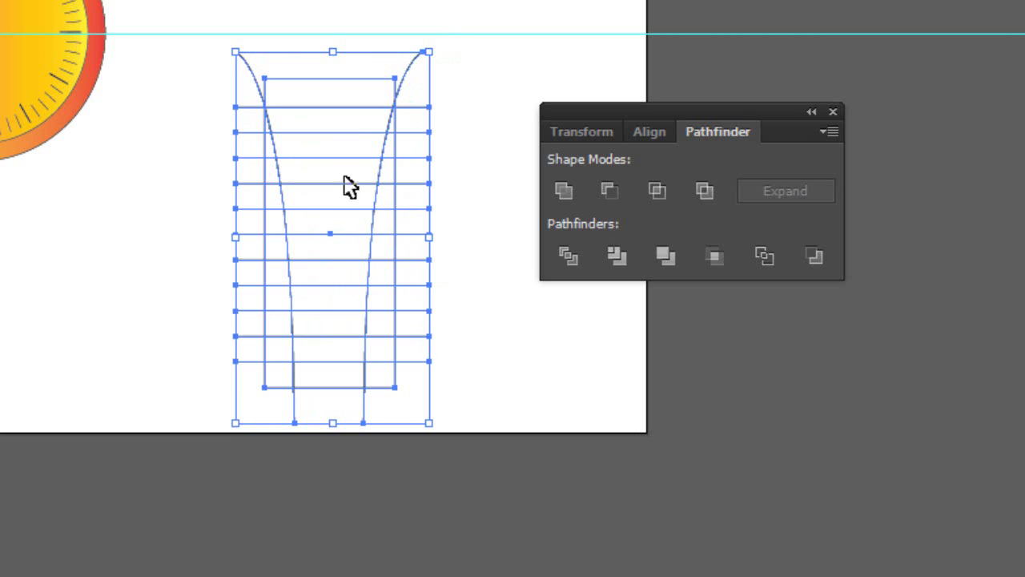
left_click(570, 253)
left_click(164, 229)
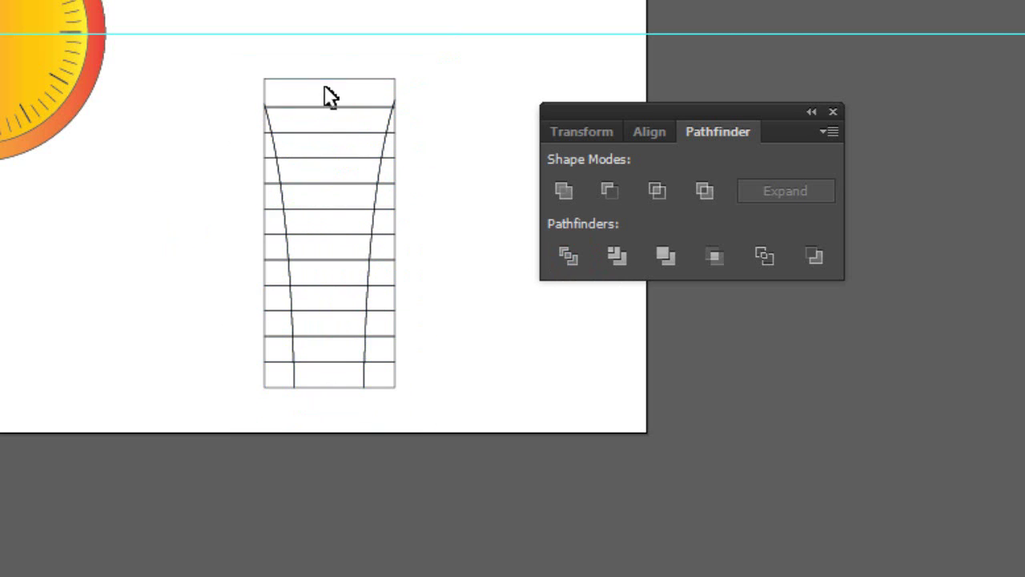
Delete the divided pieces outside the right curve with the Direct Selection tool, working from the rectangle's lower edge to mid-height.
left_click_drag(413, 417, 405, 295)
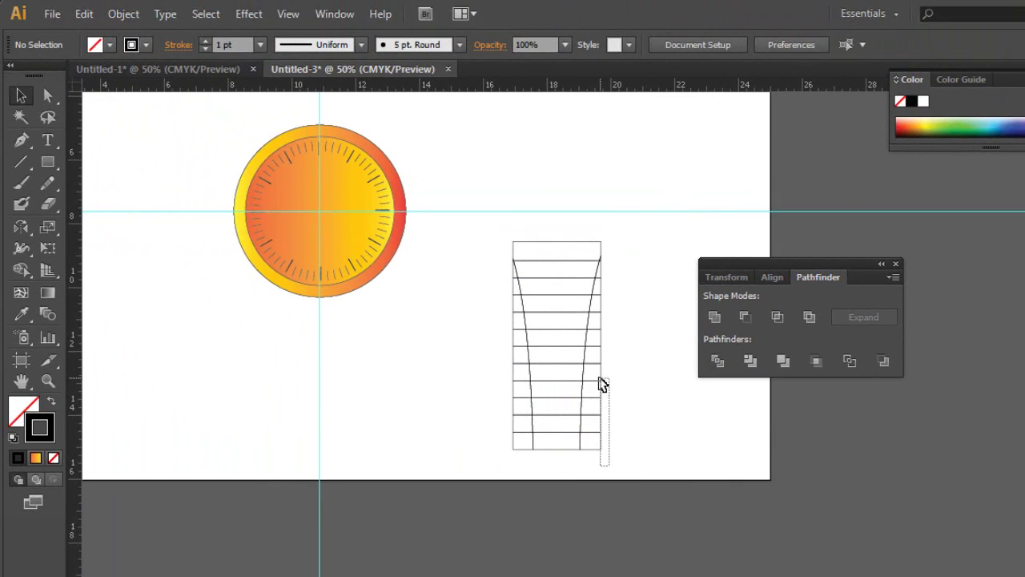
left_click_drag(603, 384, 654, 419)
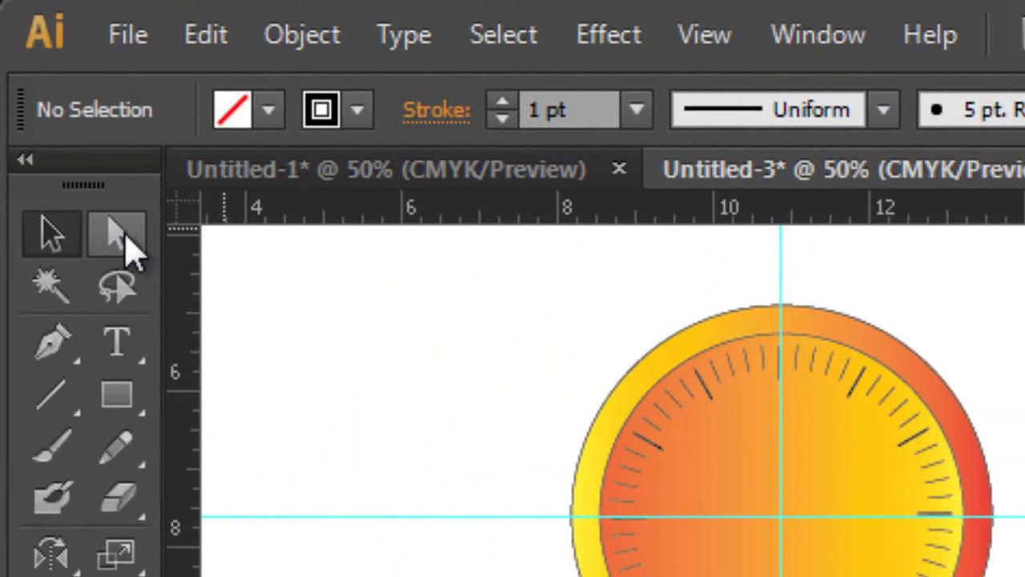
left_click(97, 196)
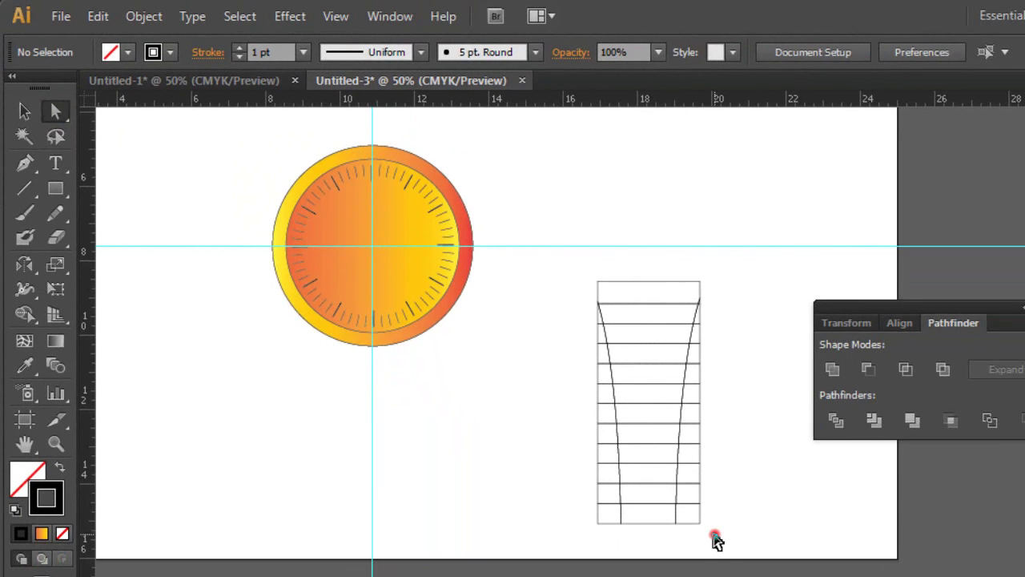
left_click_drag(713, 533, 703, 430)
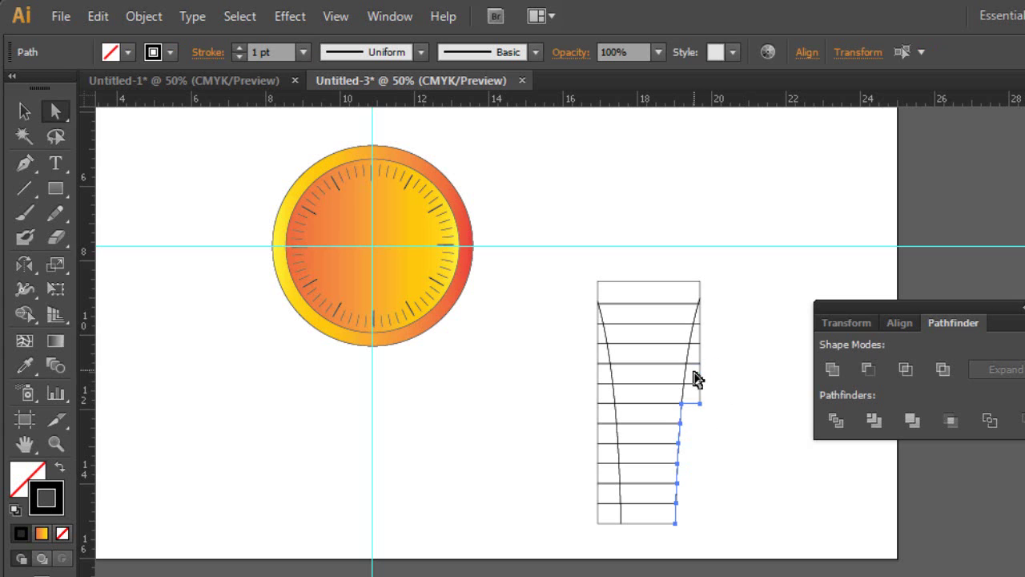
left_click(693, 373)
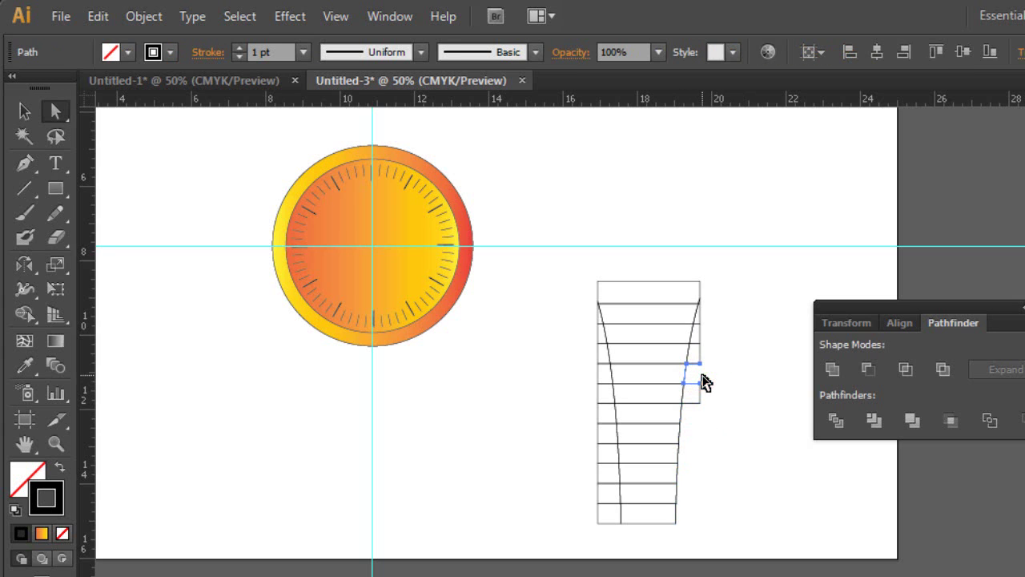
key("Delete")
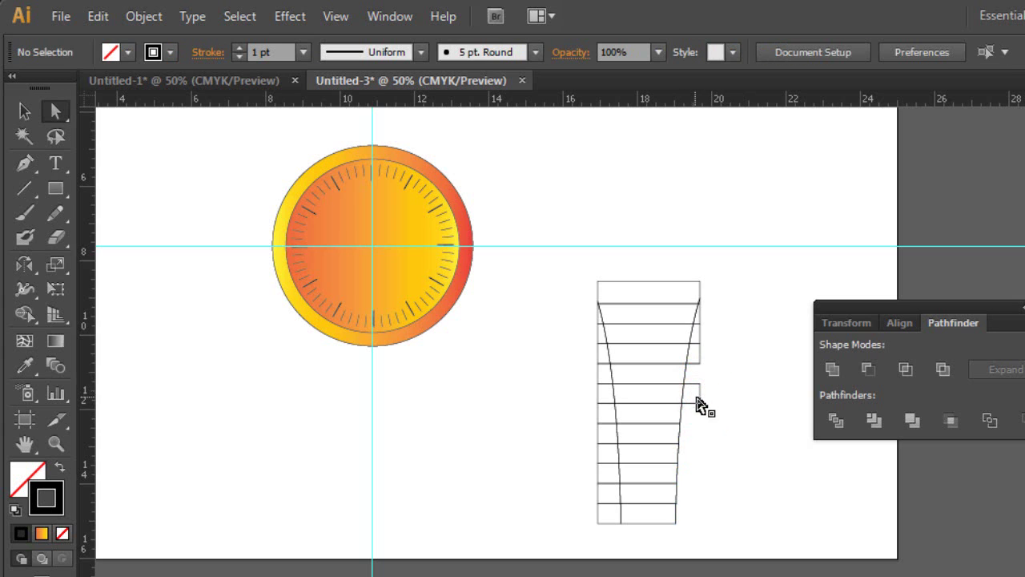
Delete the remaining outer pieces along the upper part of the right curve, just below the top band.
left_click(703, 314)
left_click(700, 318)
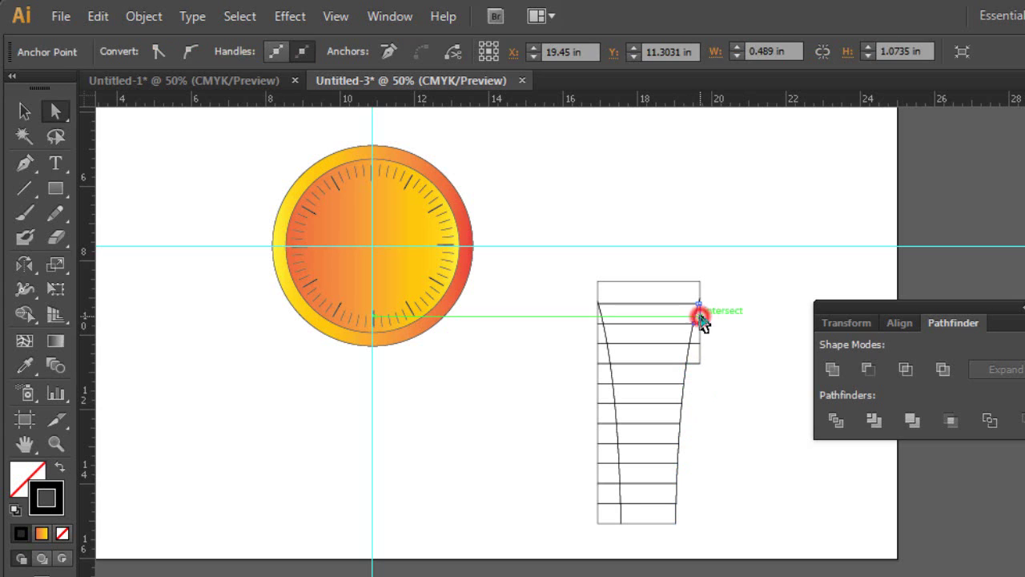
key("Delete")
key("Delete")
left_click(700, 345)
key("Delete")
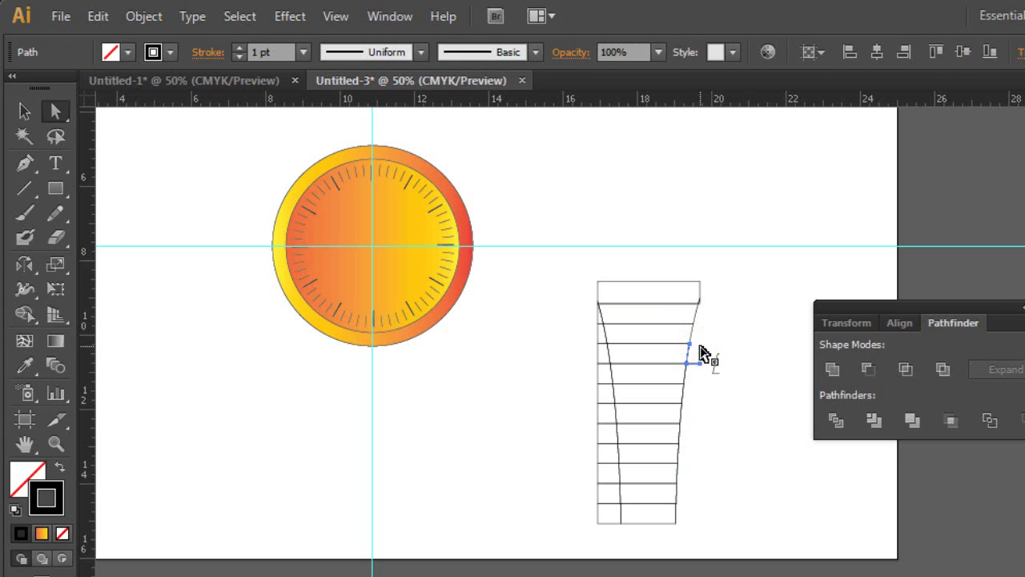
Delete the leftover divided piece and its stray segment outside the right curve at upper mid-height.
left_click(692, 362)
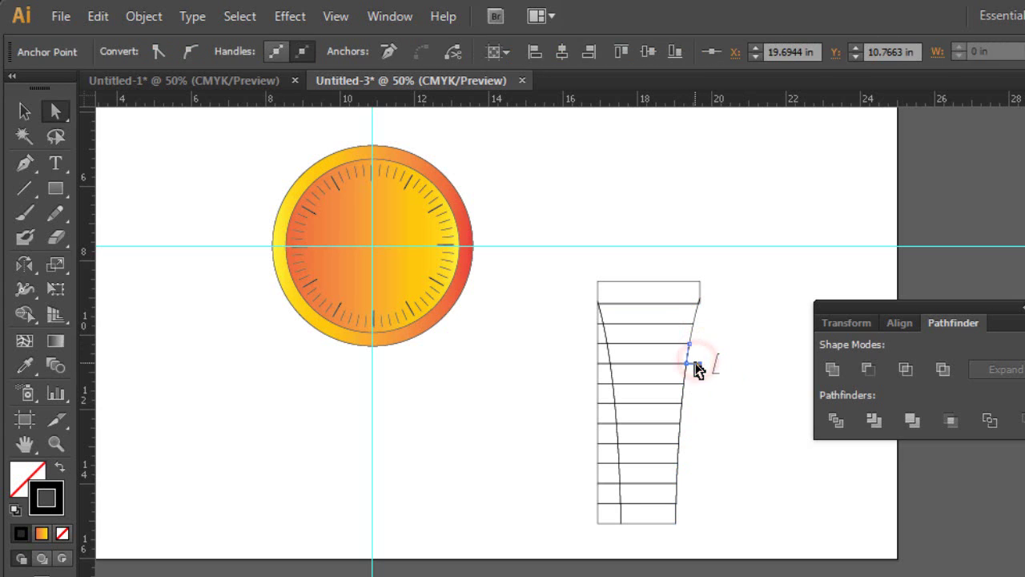
key("Delete")
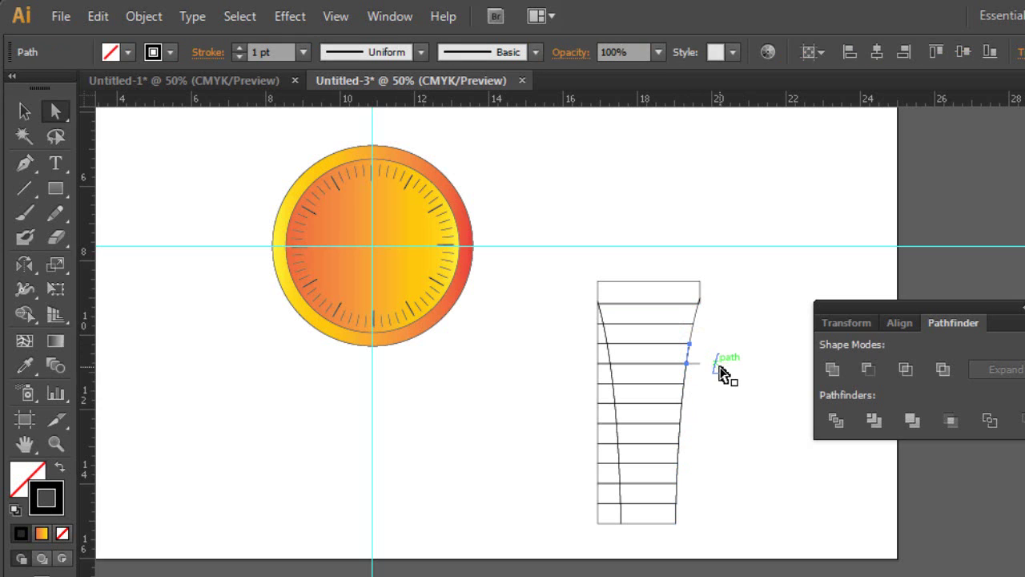
left_click(714, 366)
key("Delete")
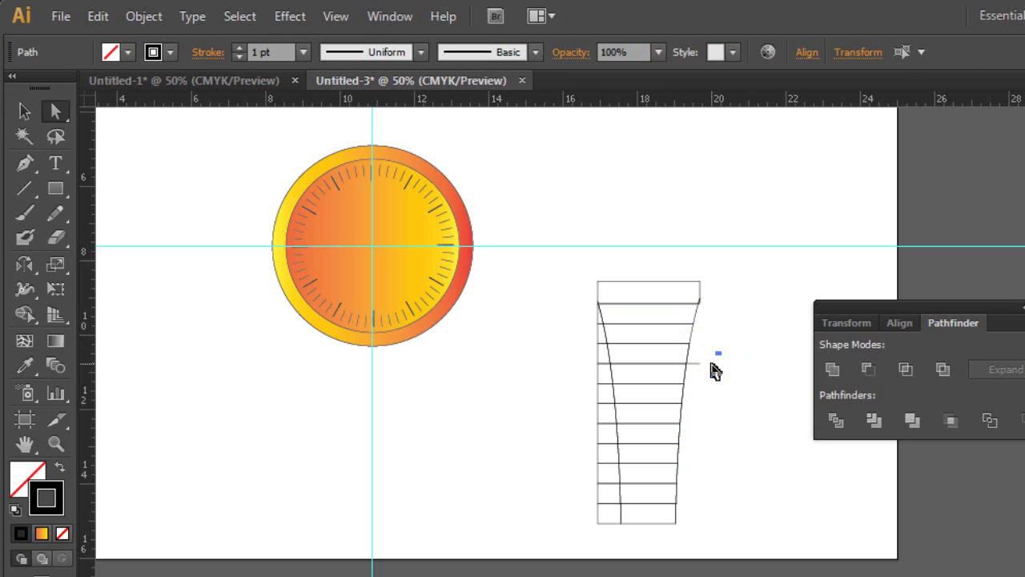
Delete all divided pieces outside the left curve, including the leftover segment near the top band.
left_click_drag(574, 330, 602, 541)
key("Delete")
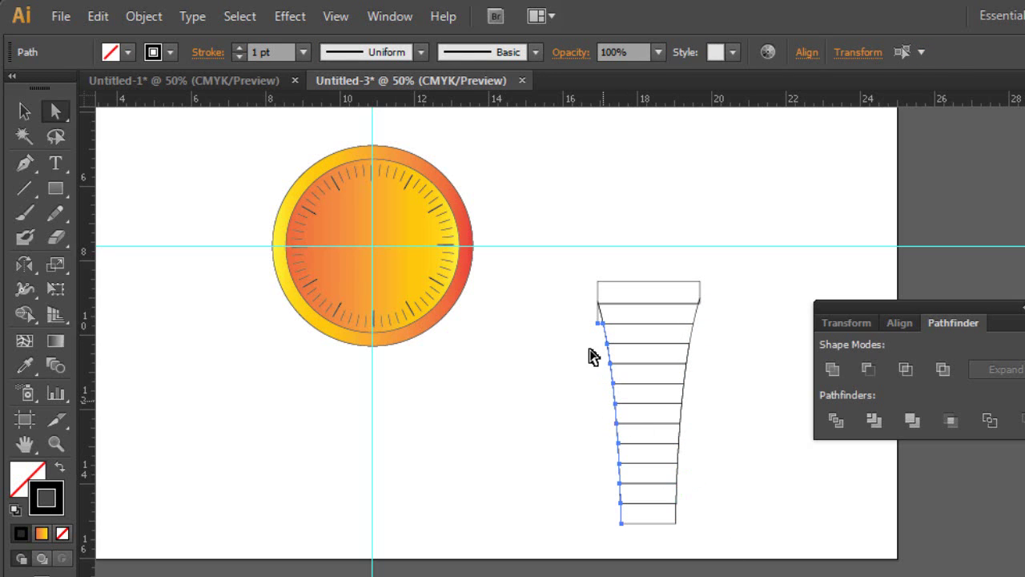
left_click(594, 321)
left_click(591, 325)
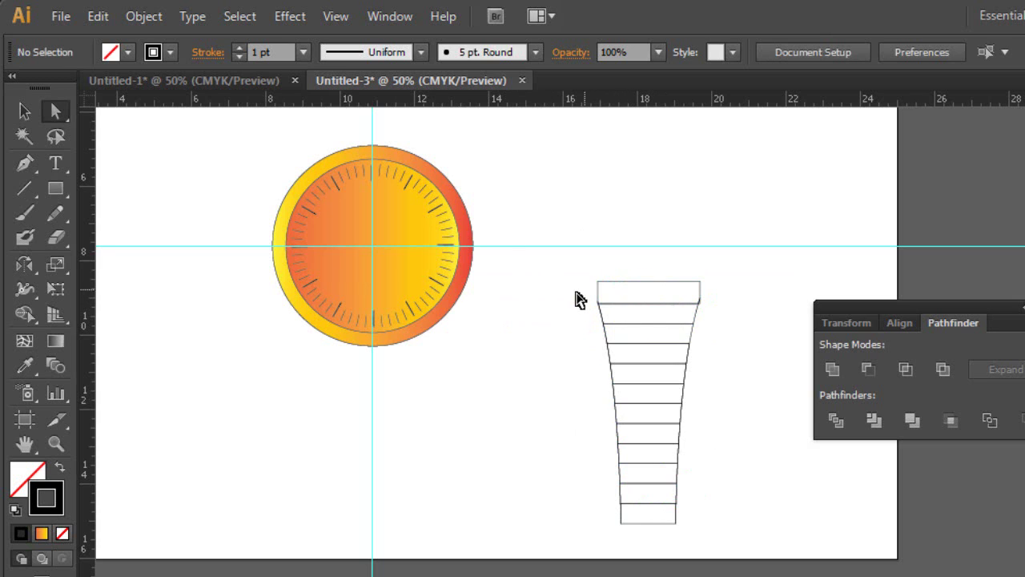
Fill the whole segmented strap with the orange-to-yellow linear gradient and clear the selection.
left_click(24, 110)
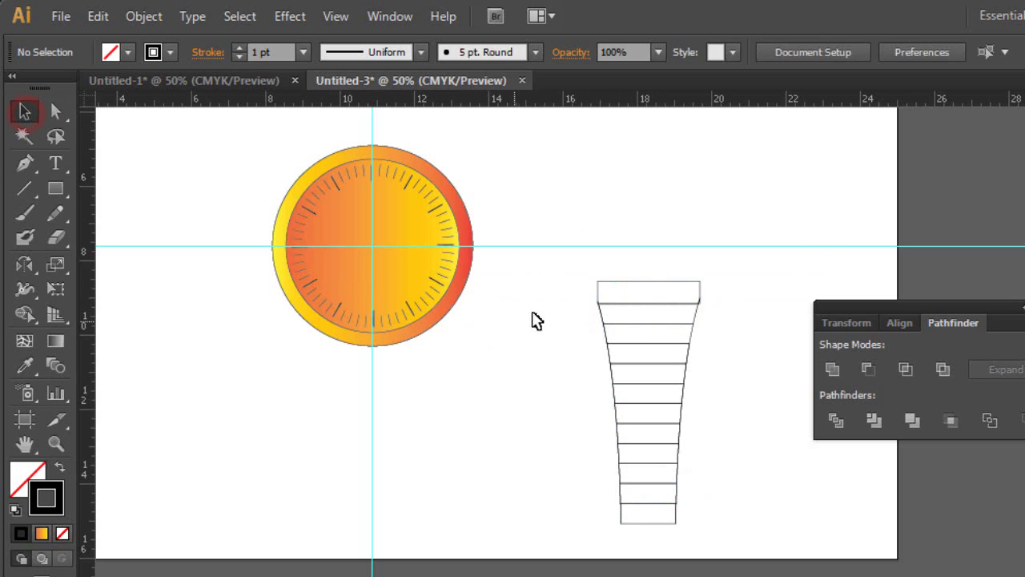
left_click(565, 271)
left_click_drag(604, 390, 698, 519)
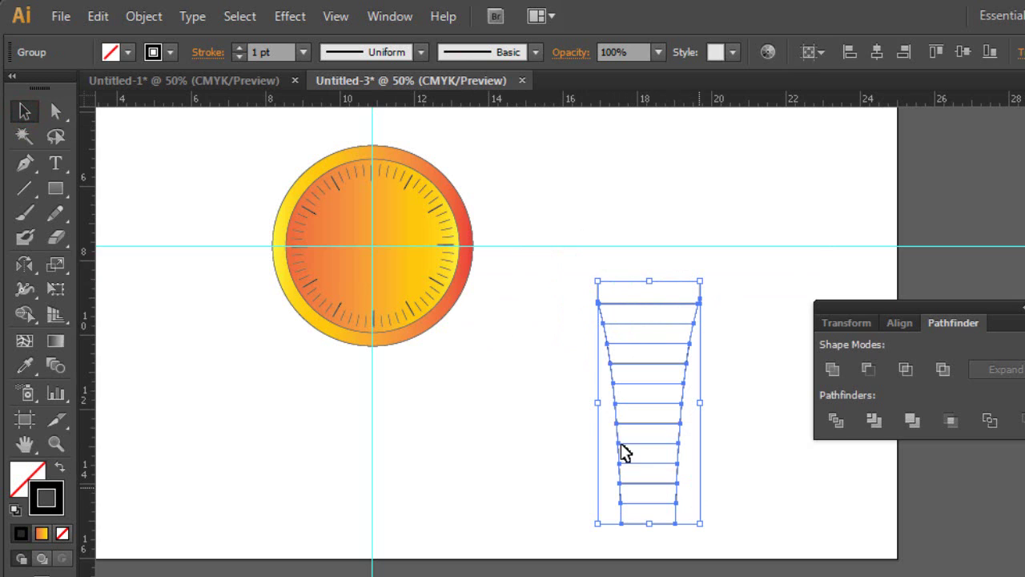
left_click(24, 468)
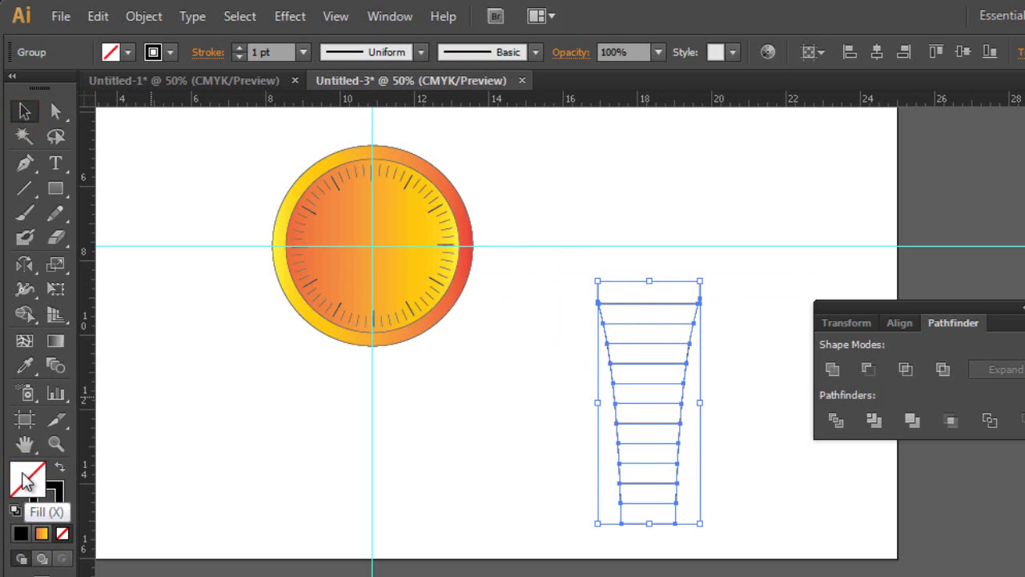
double_click(55, 343)
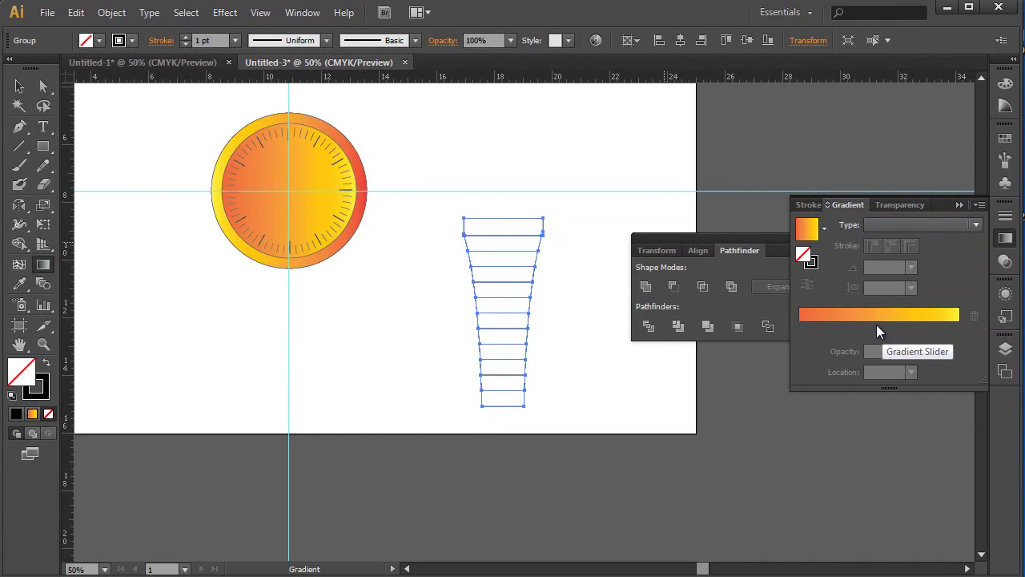
left_click(877, 330)
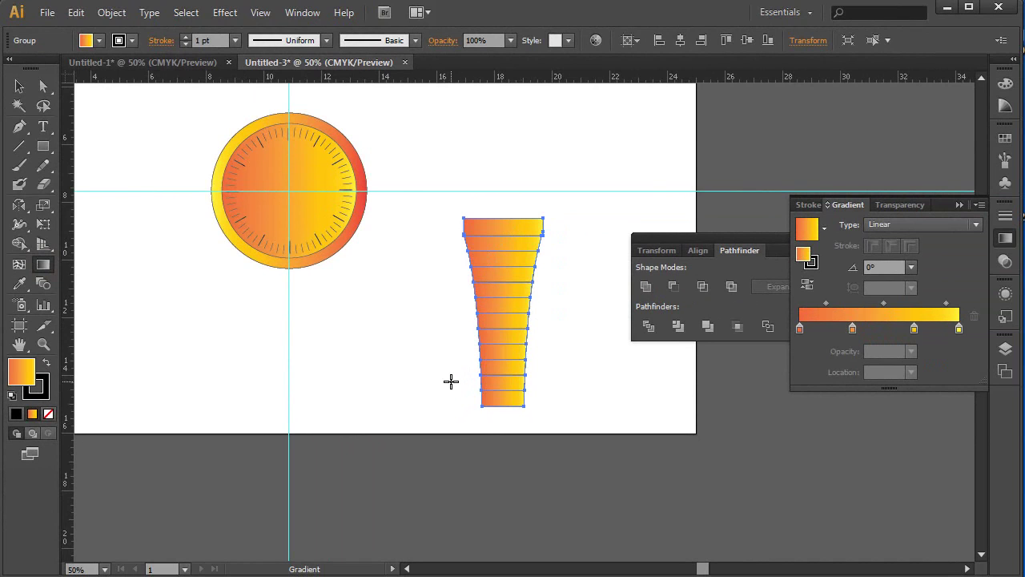
left_click(19, 86)
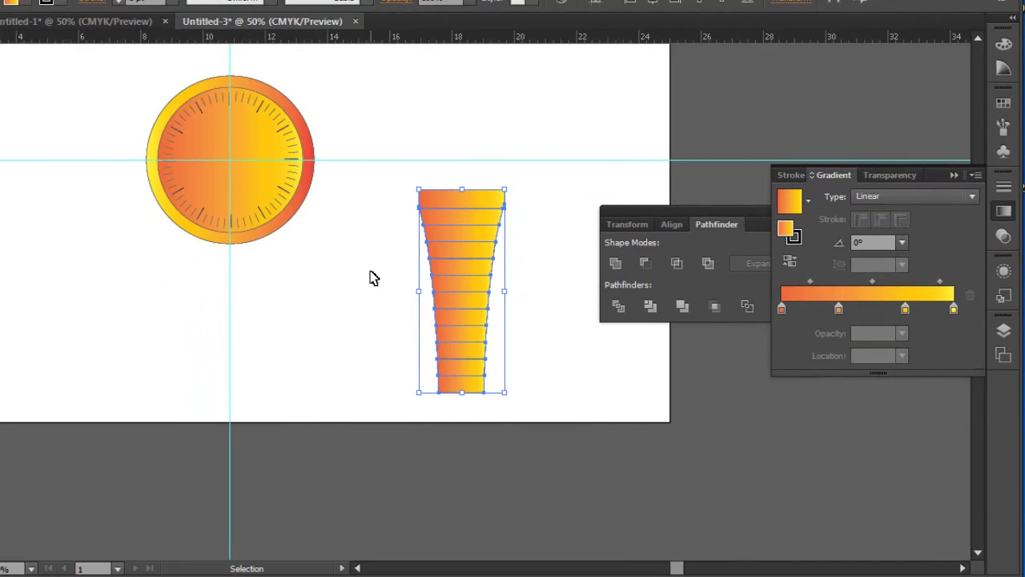
left_click(422, 292)
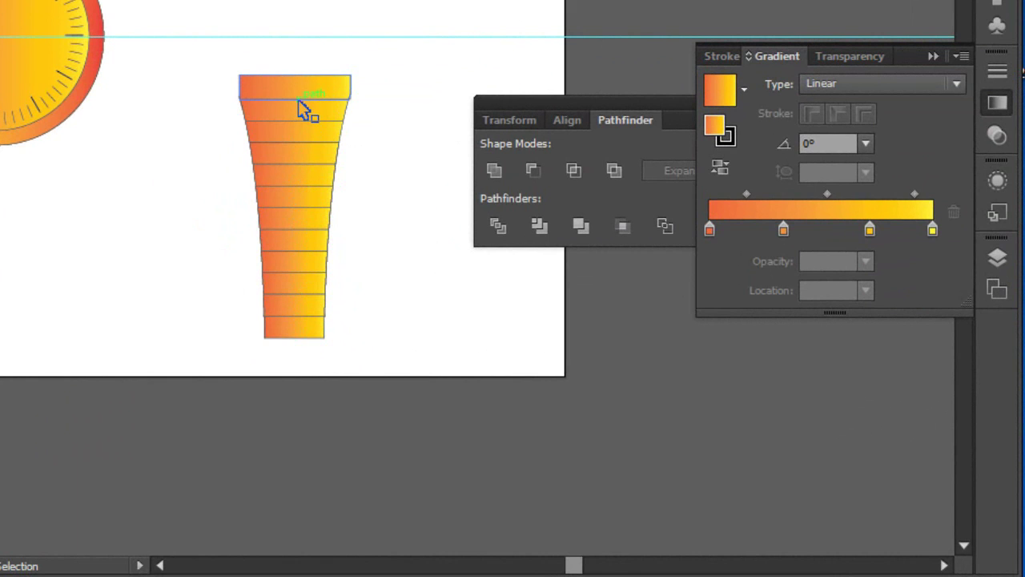
Set the gradient angle of all strap segments to 90° and deselect the strap.
left_click_drag(217, 56, 366, 333)
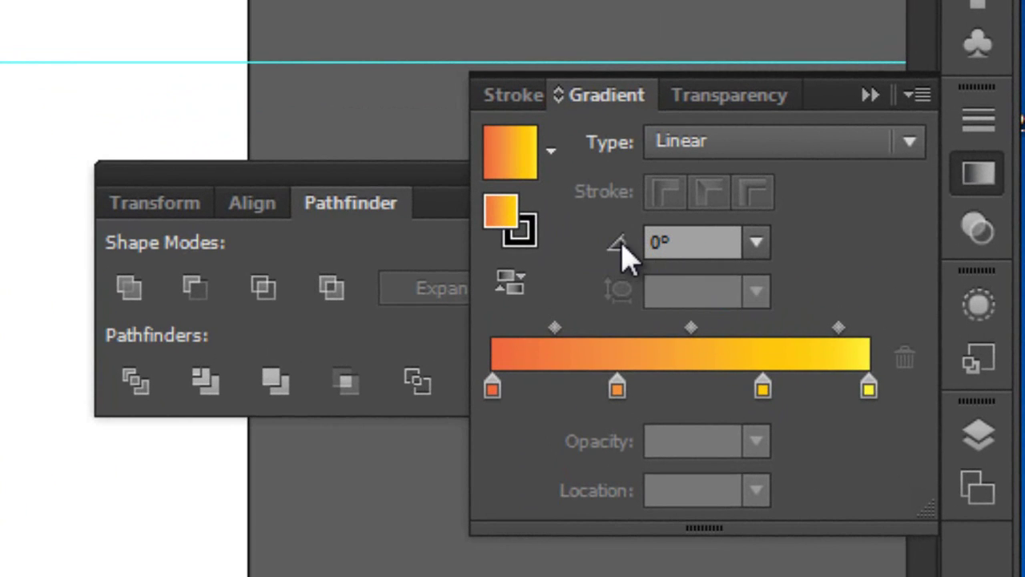
left_click(699, 242)
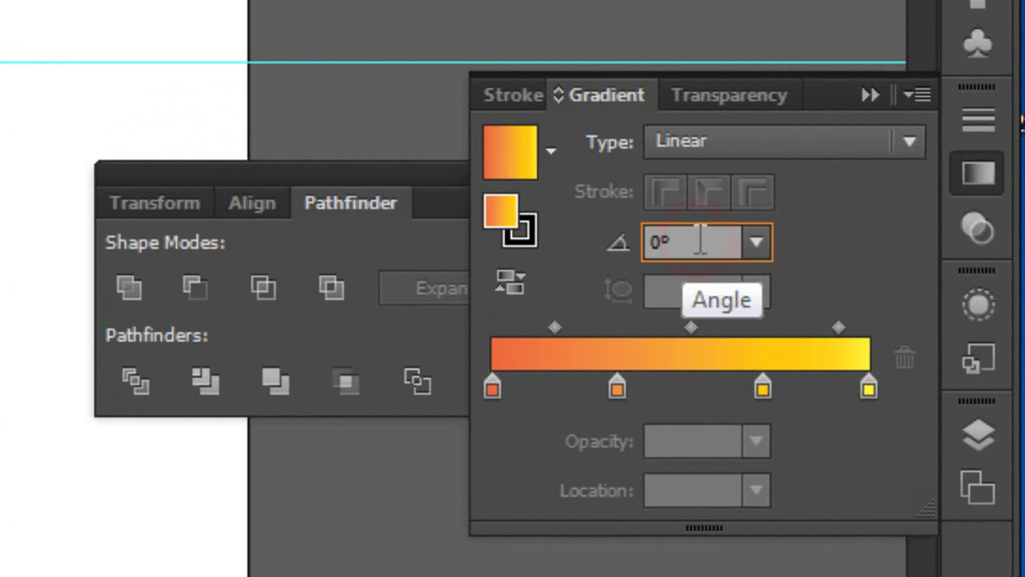
key("BackSpace")
key("BackSpace")
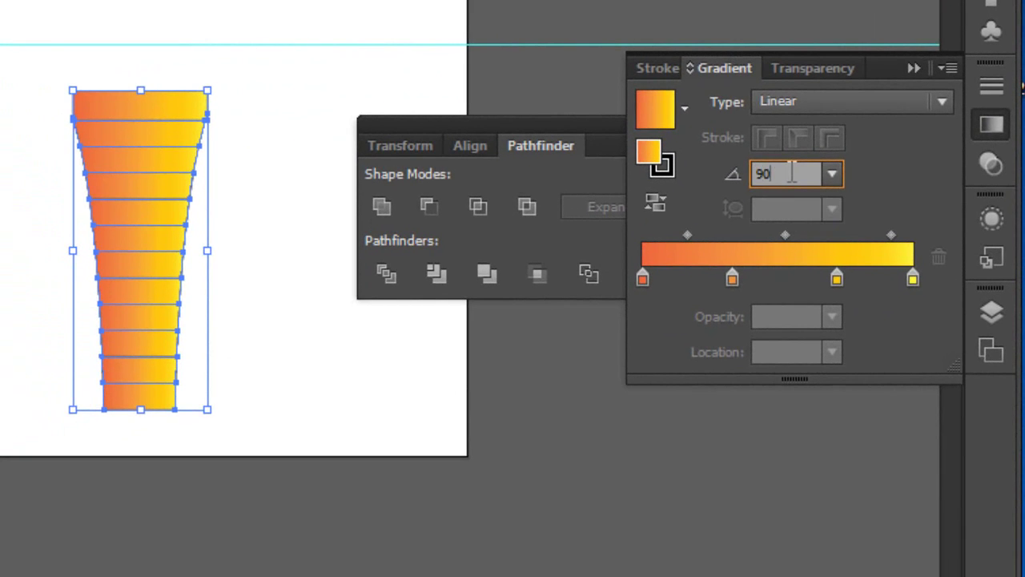
type("90")
key("Return")
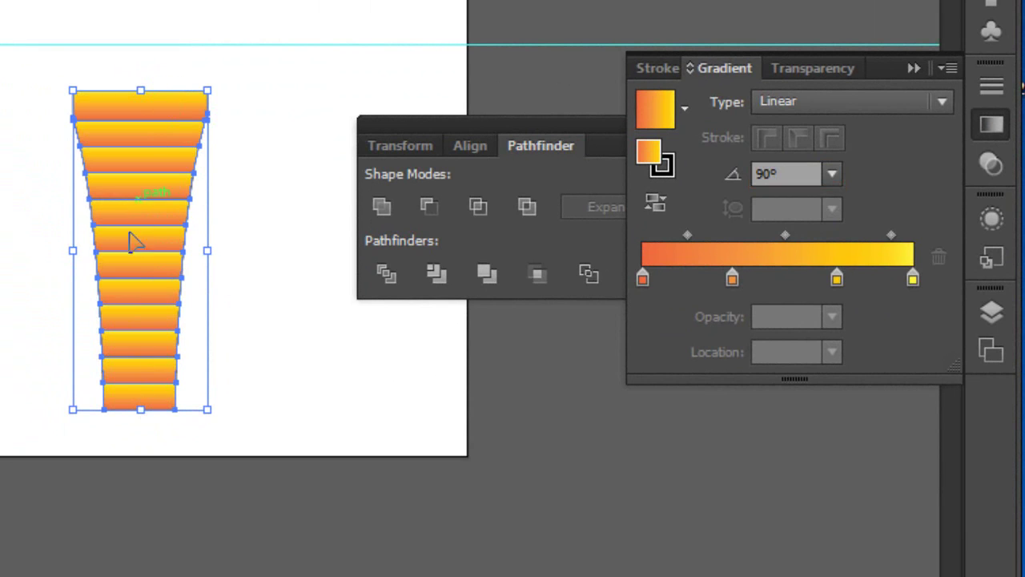
left_click(20, 236)
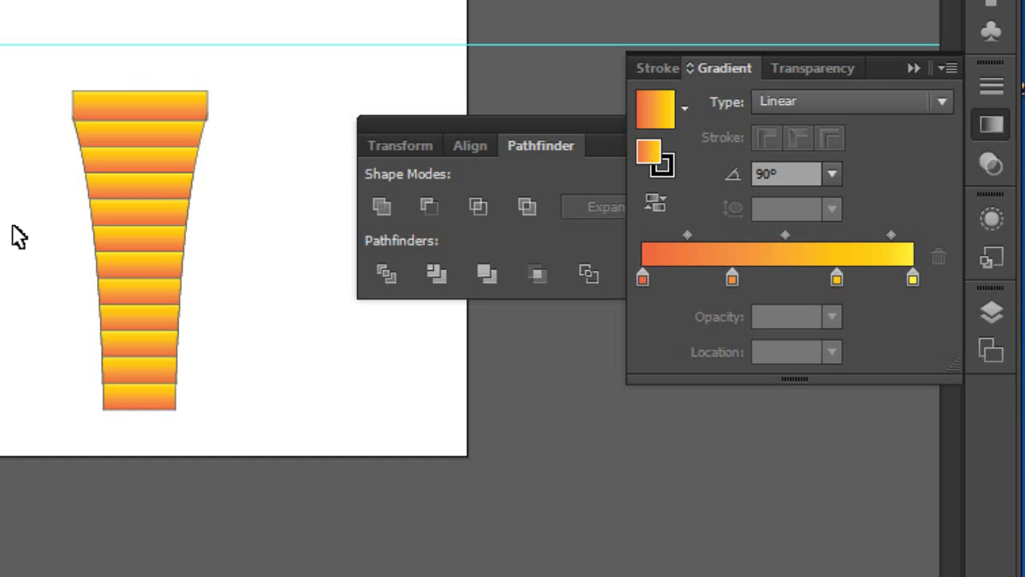
Draw an open U-shaped path with no fill above the strap using the Pen tool, about 2.33 in wide and 0.5 in high.
left_click_drag(19, 236, 107, 438)
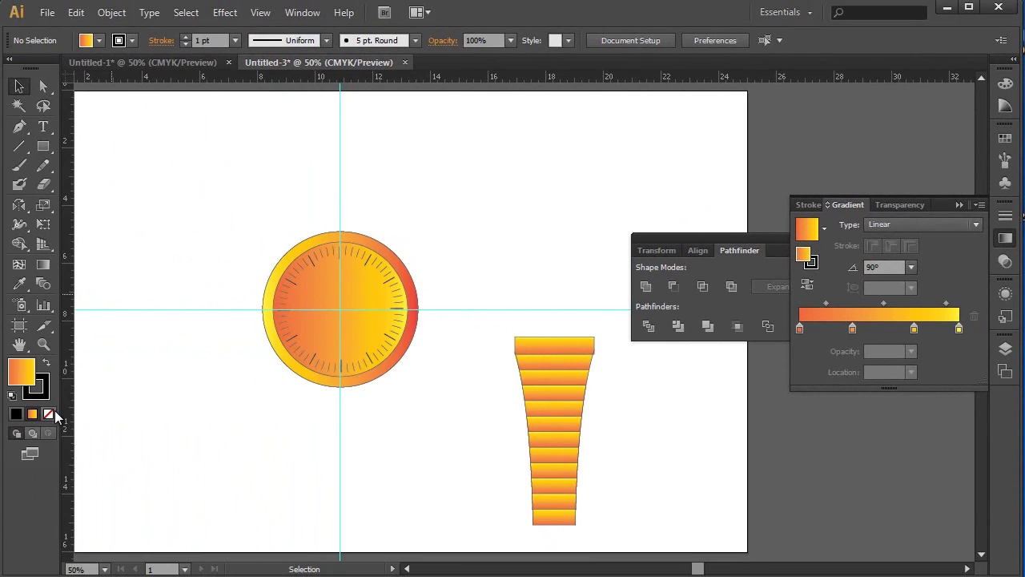
left_click(48, 413)
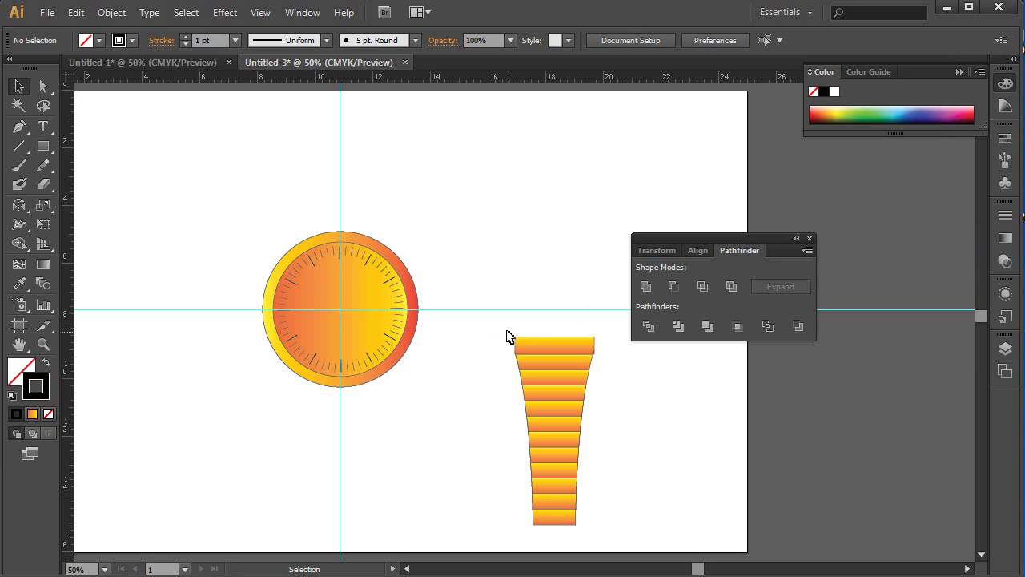
left_click(20, 127)
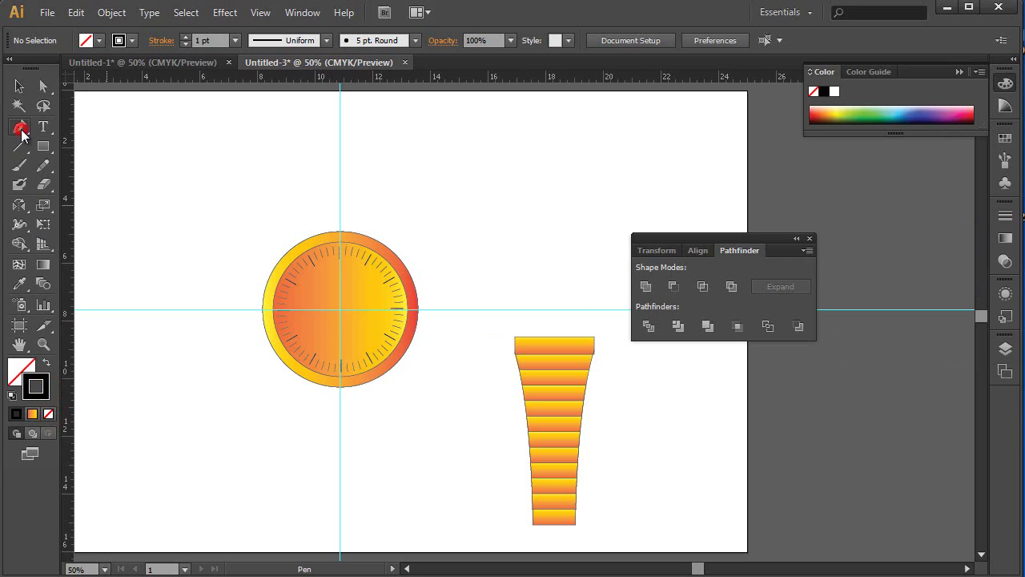
left_click(491, 247)
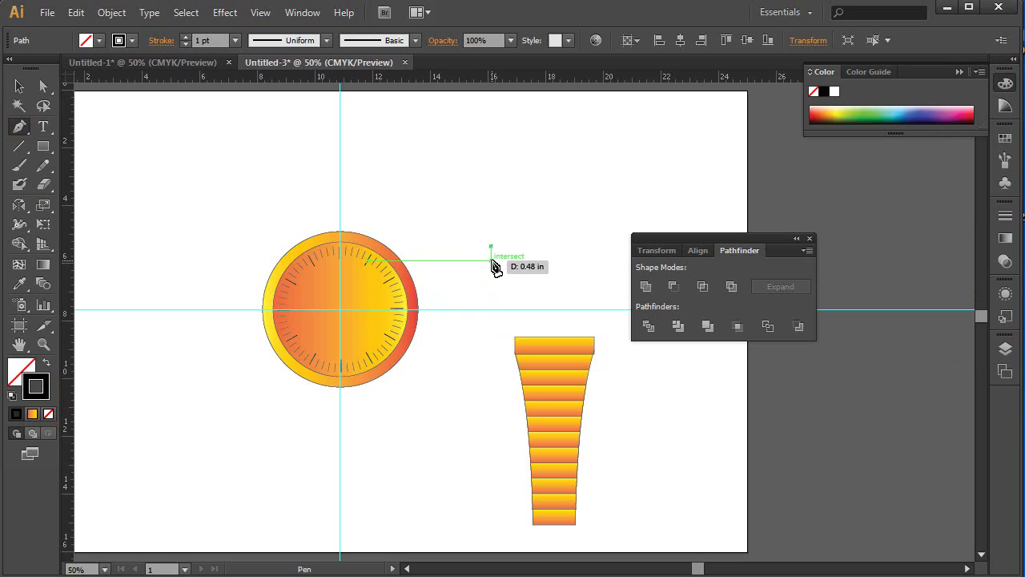
left_click(491, 261)
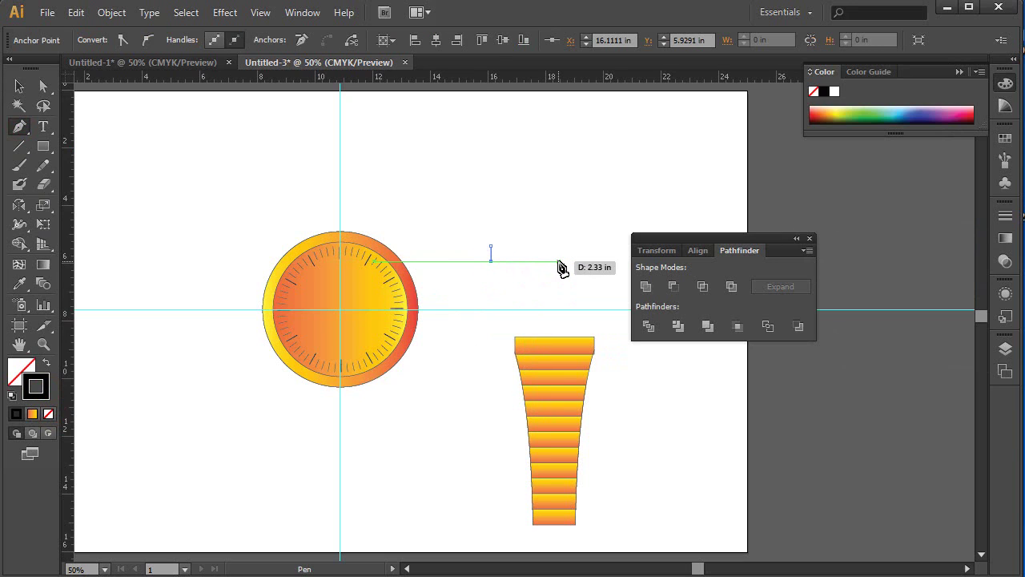
left_click(559, 260)
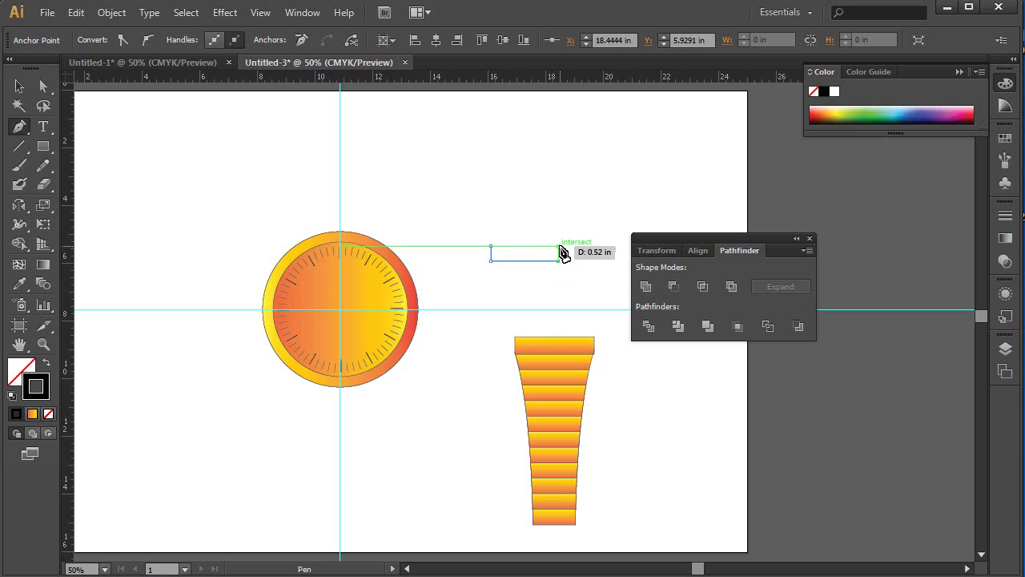
left_click(559, 247)
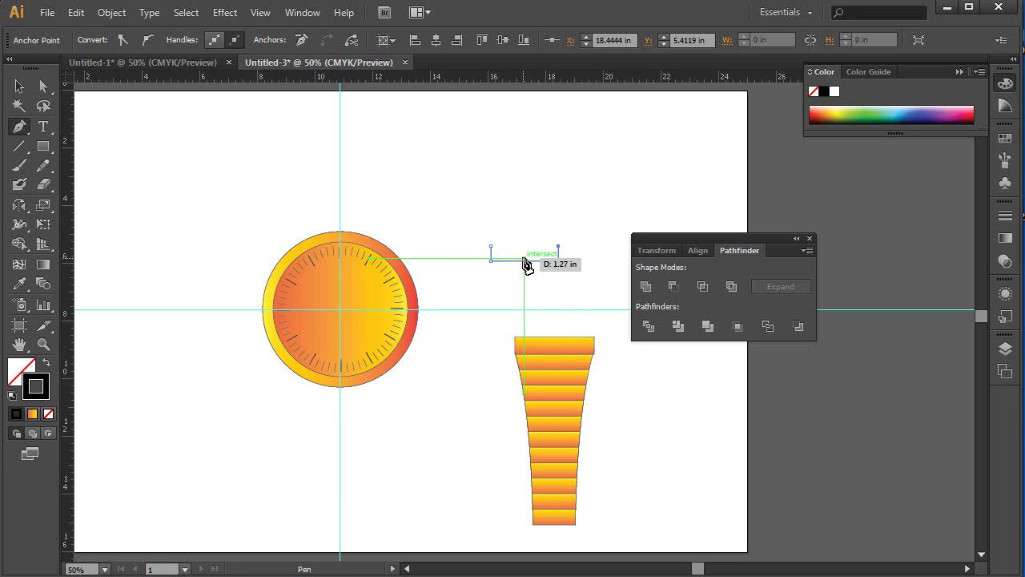
left_click(20, 86)
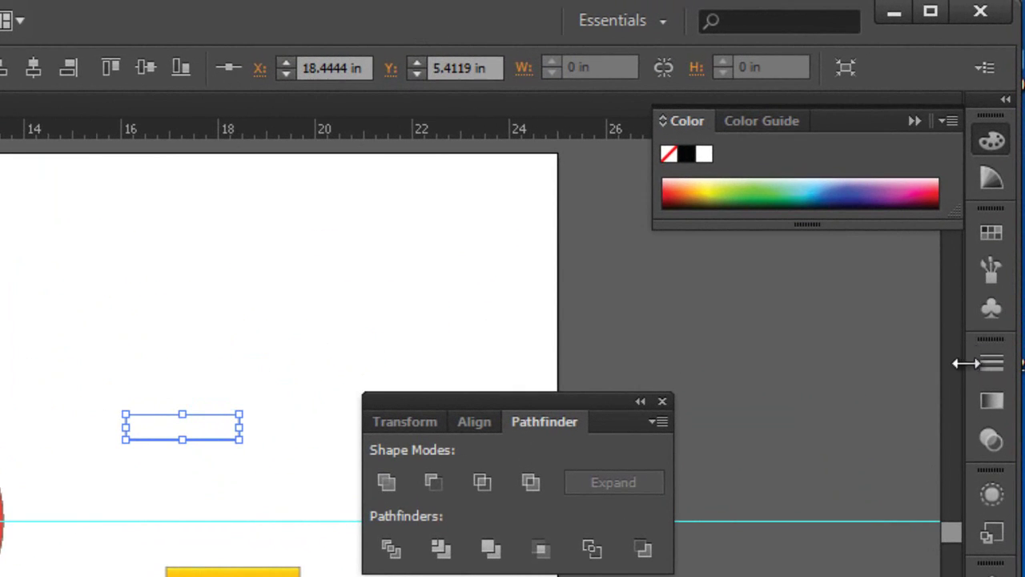
Set the stroke weight of the U-shaped path to 16 pt.
left_click(984, 365)
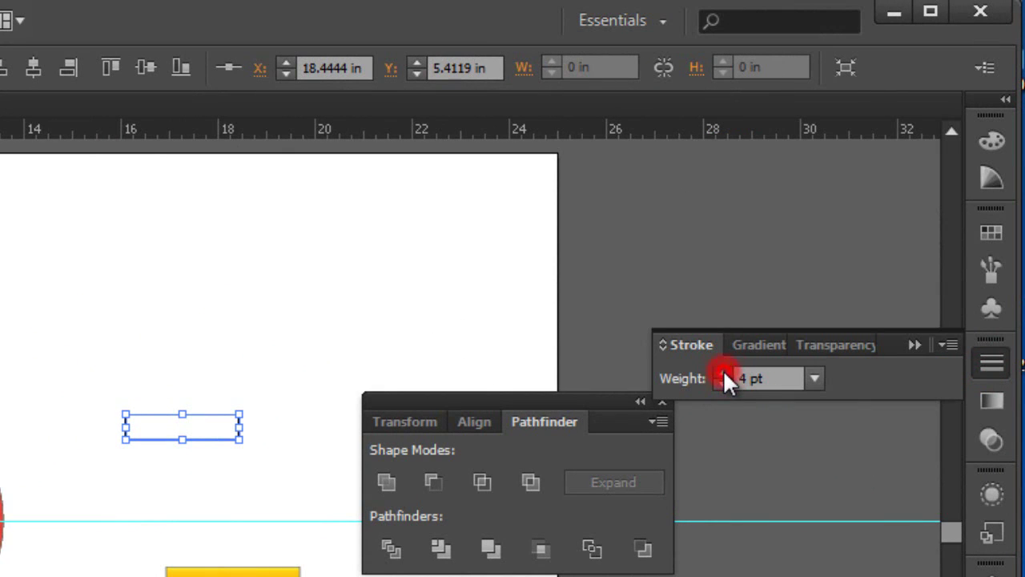
left_click(723, 374)
left_click(723, 374)
left_click(723, 373)
left_click(724, 374)
left_click(723, 373)
left_click(723, 373)
left_click(723, 373)
left_click(723, 373)
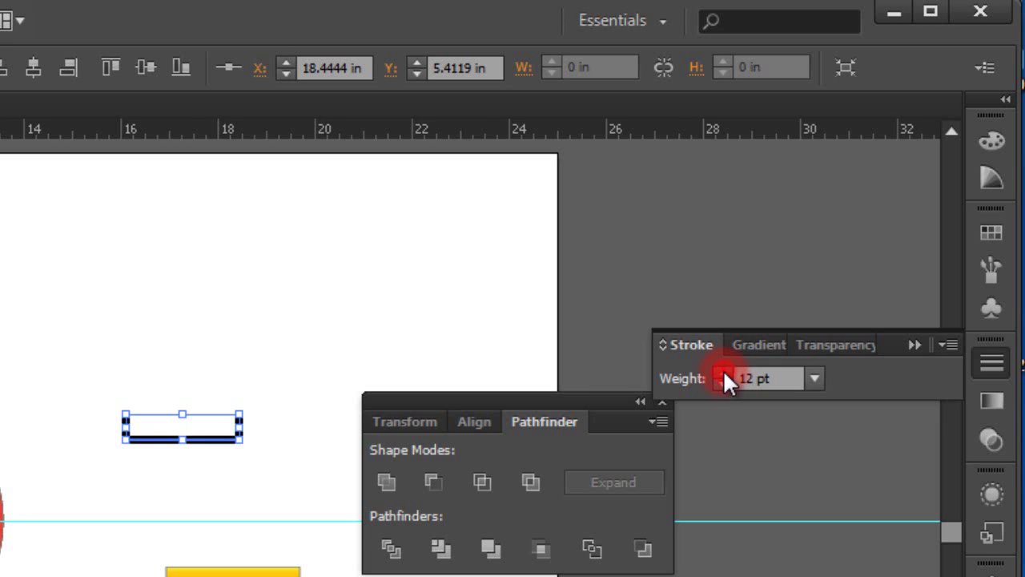
left_click(723, 373)
left_click(723, 373)
left_click(723, 373)
left_click(723, 373)
left_click(723, 373)
left_click(723, 373)
left_click(720, 382)
left_click(720, 382)
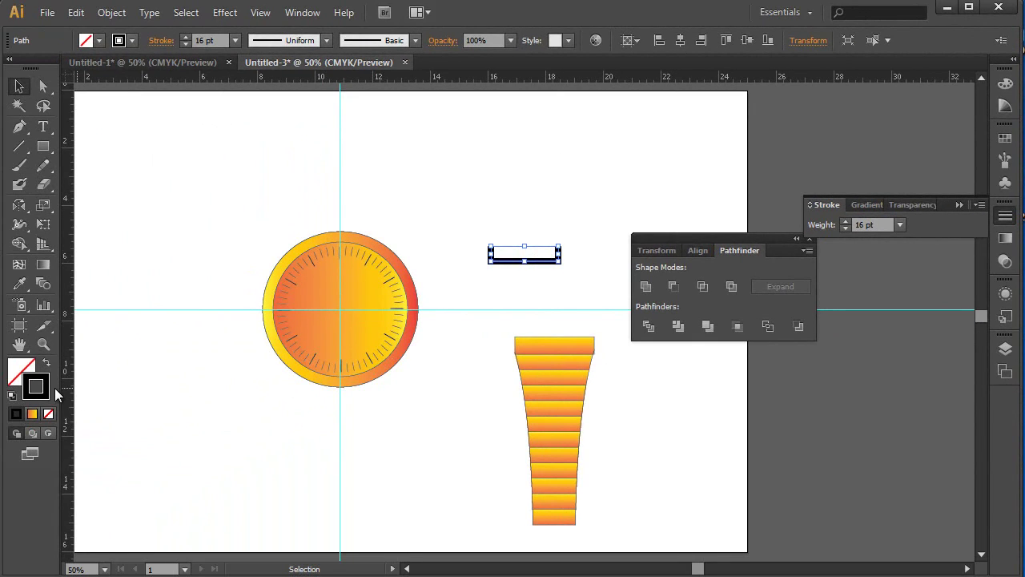
Apply the linear gradient to the U-shaped path's stroke and remove its two yellow colour stops.
double_click(44, 264)
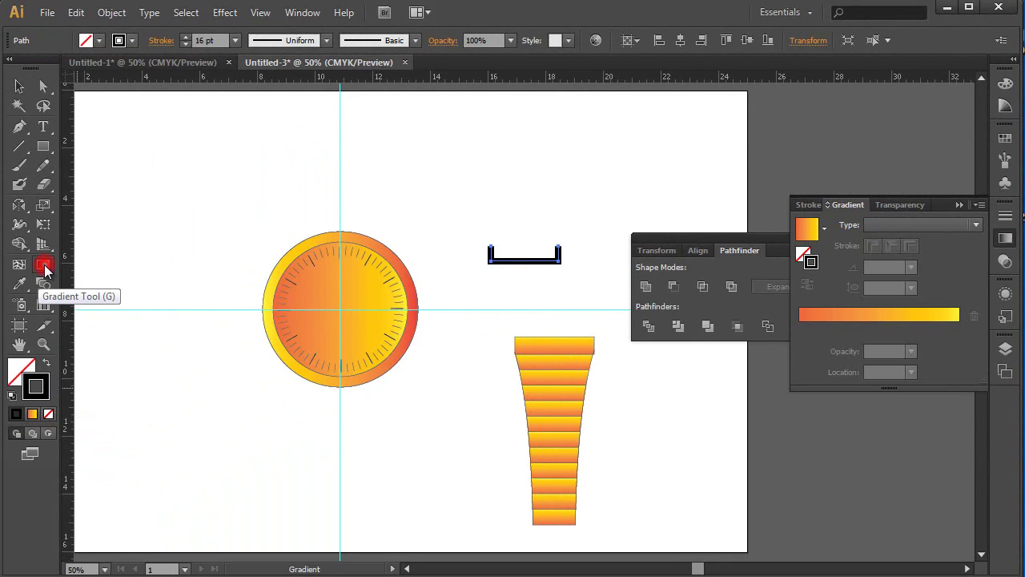
left_click(873, 329)
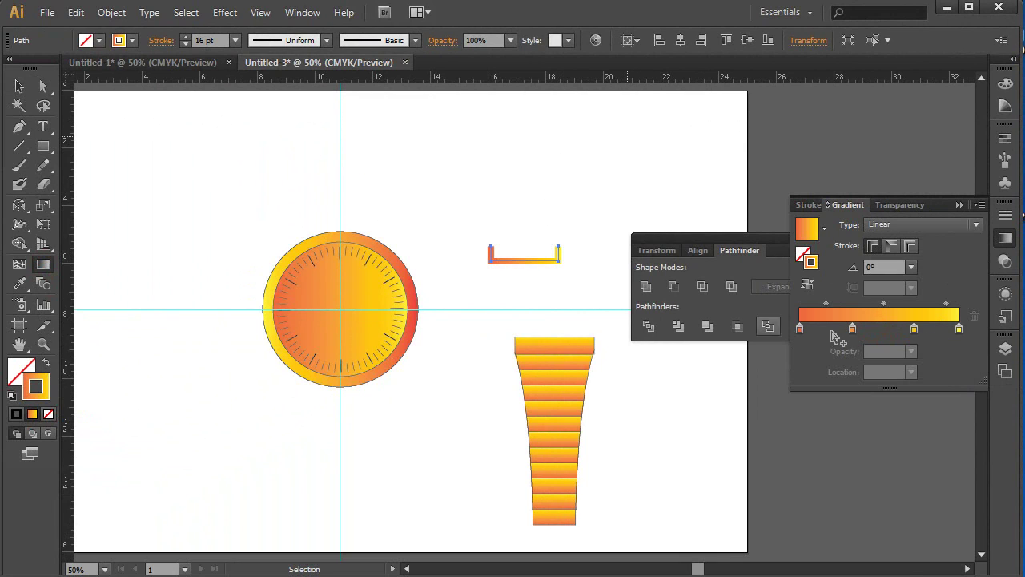
left_click(914, 329)
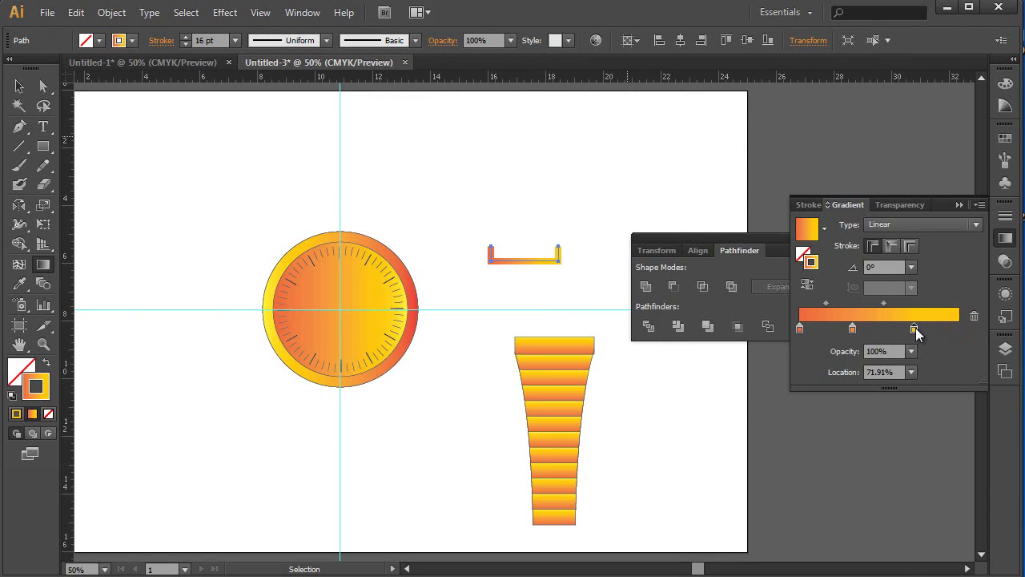
left_click_drag(914, 329, 950, 349)
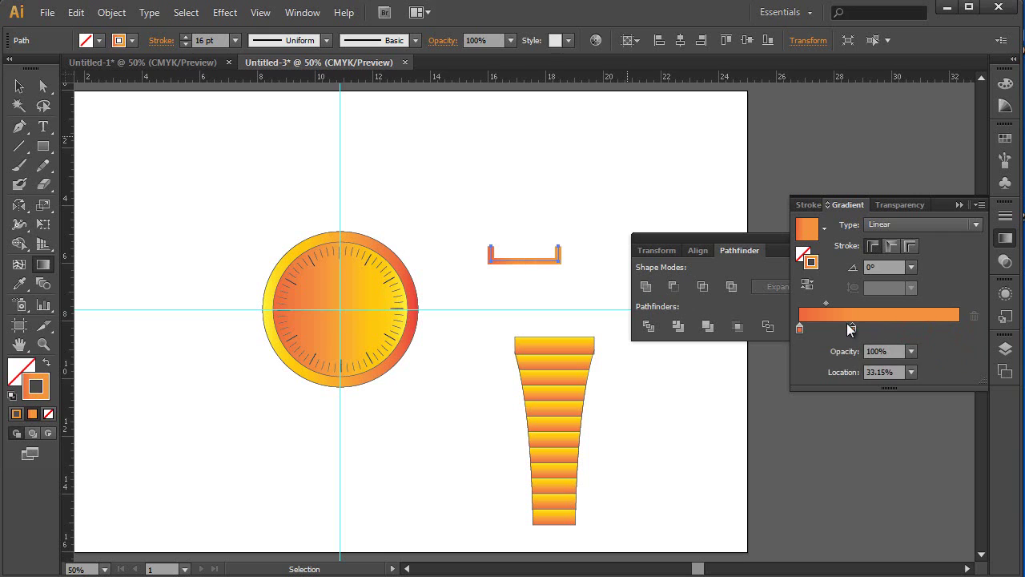
Move the stroke gradient's orange stop to the 100% location and deselect the path.
left_click_drag(851, 327, 965, 331)
key("g")
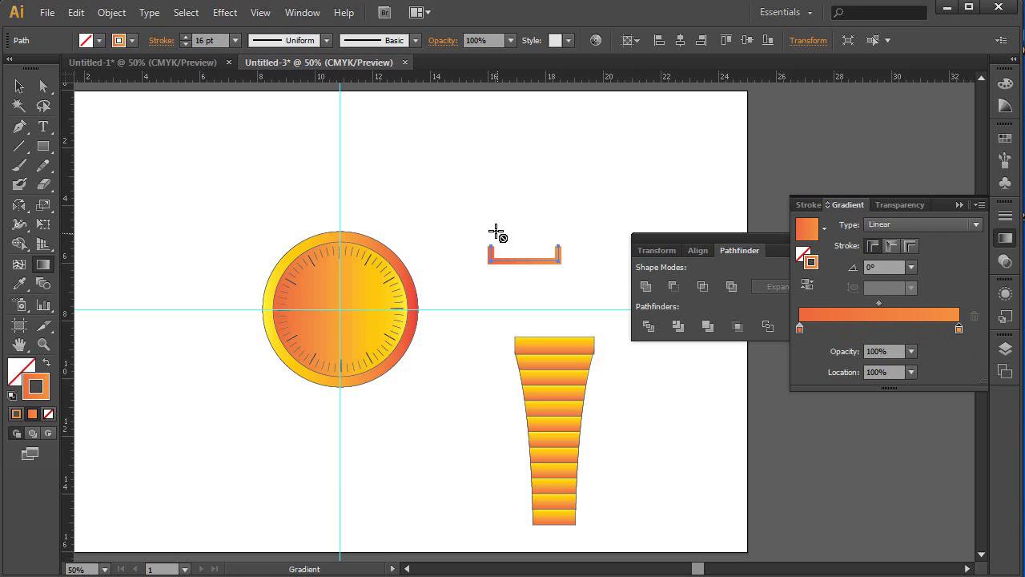
left_click(19, 86)
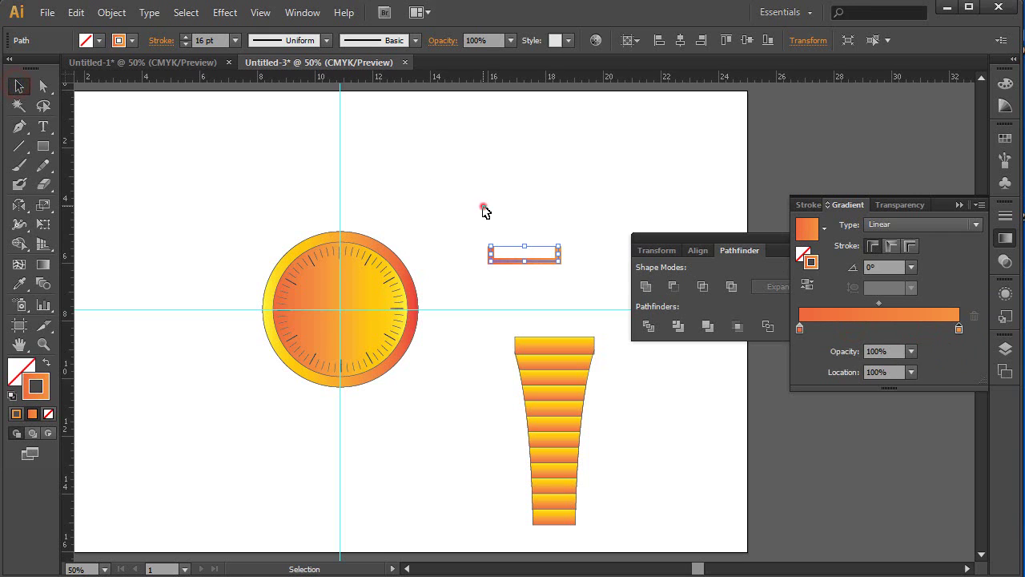
left_click(484, 210)
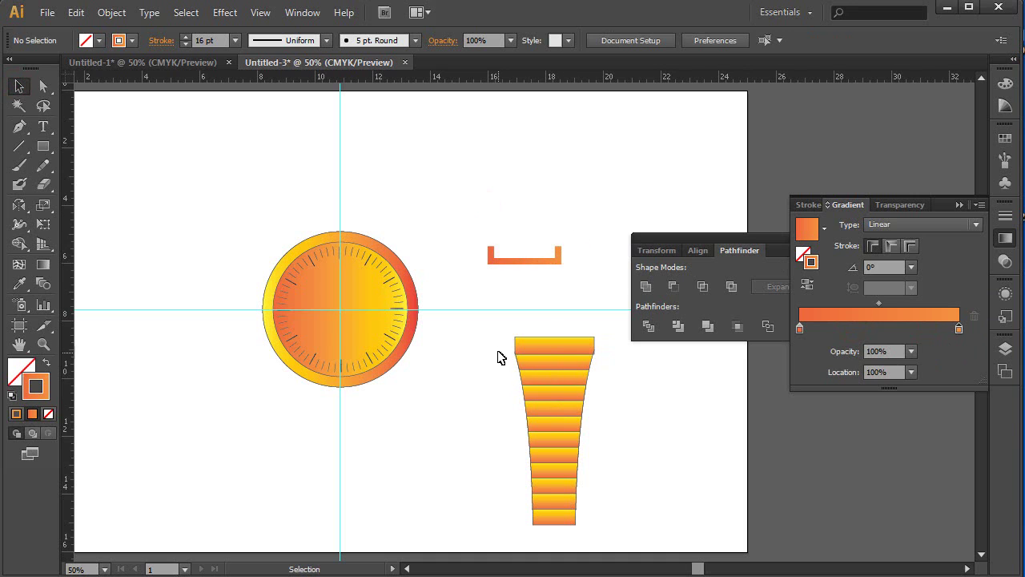
Reposition the strap, place the U-shaped path over its top edge, and widen the path slightly beyond the strap's sides.
left_click_drag(498, 332, 557, 452)
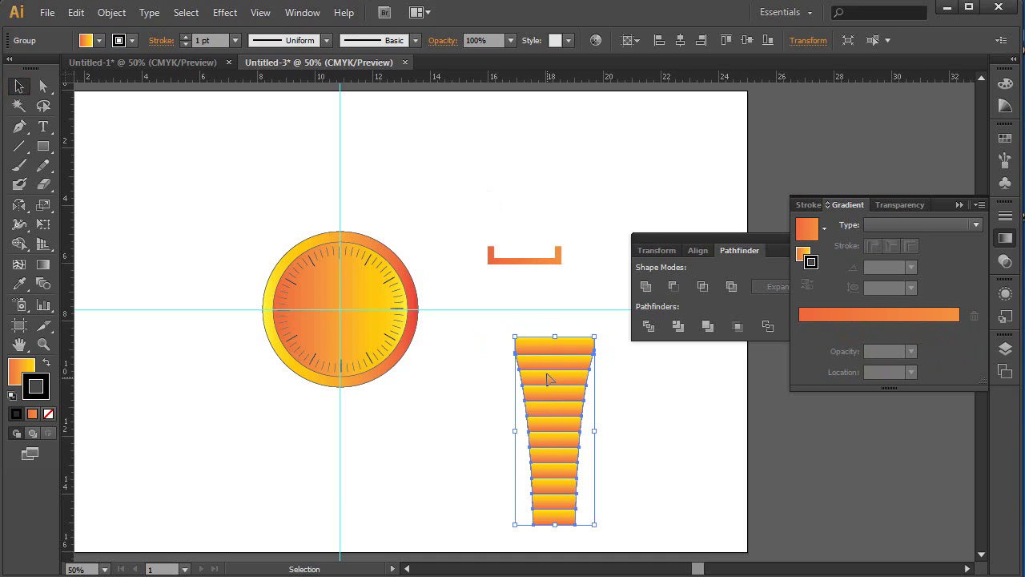
left_click_drag(547, 378, 523, 411)
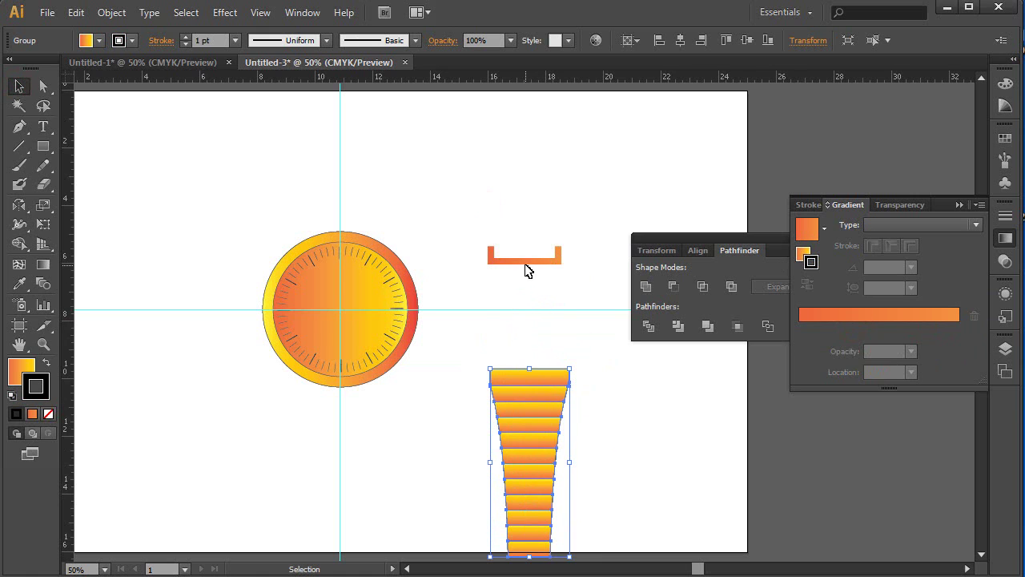
left_click_drag(526, 260, 530, 364)
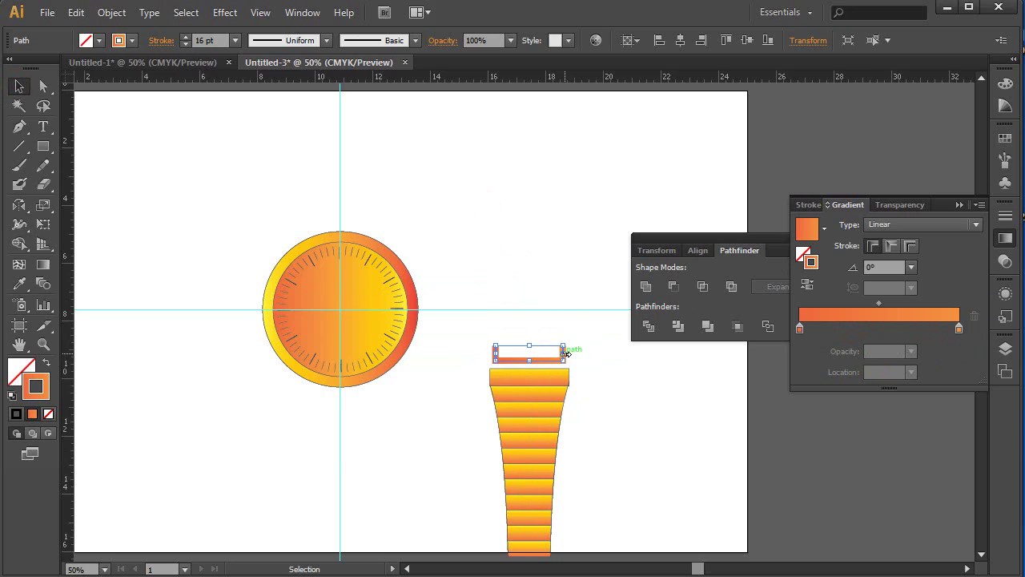
left_click_drag(564, 352, 522, 372)
left_click(522, 374)
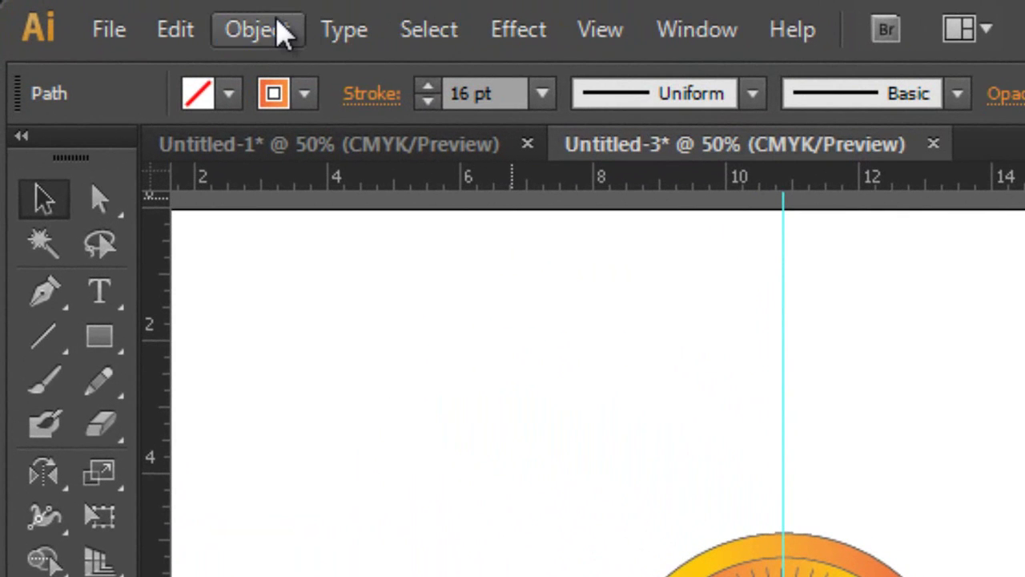
Send the U-shaped path to the back behind the strap and deselect it.
left_click(272, 30)
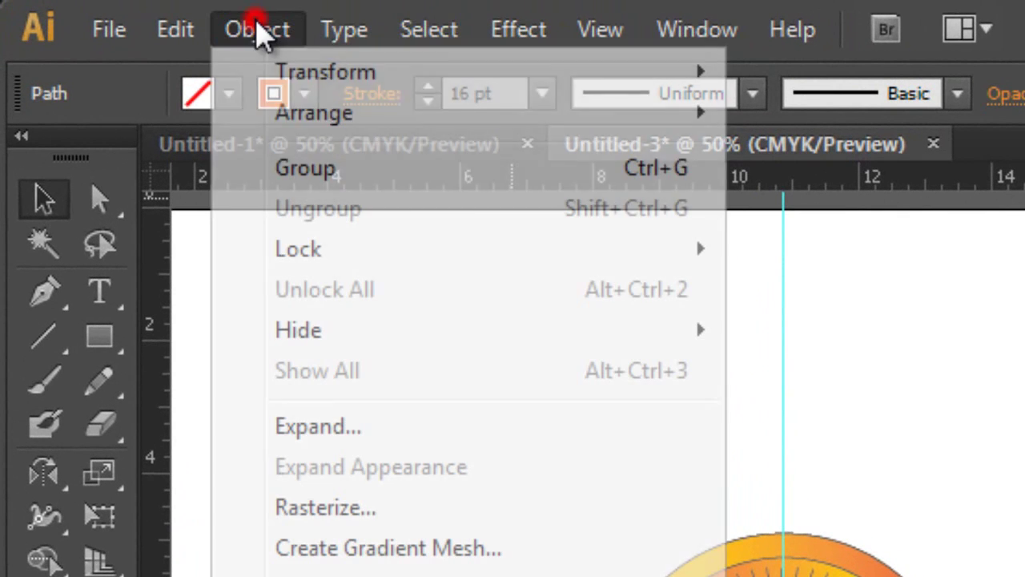
mouse_move(320, 114)
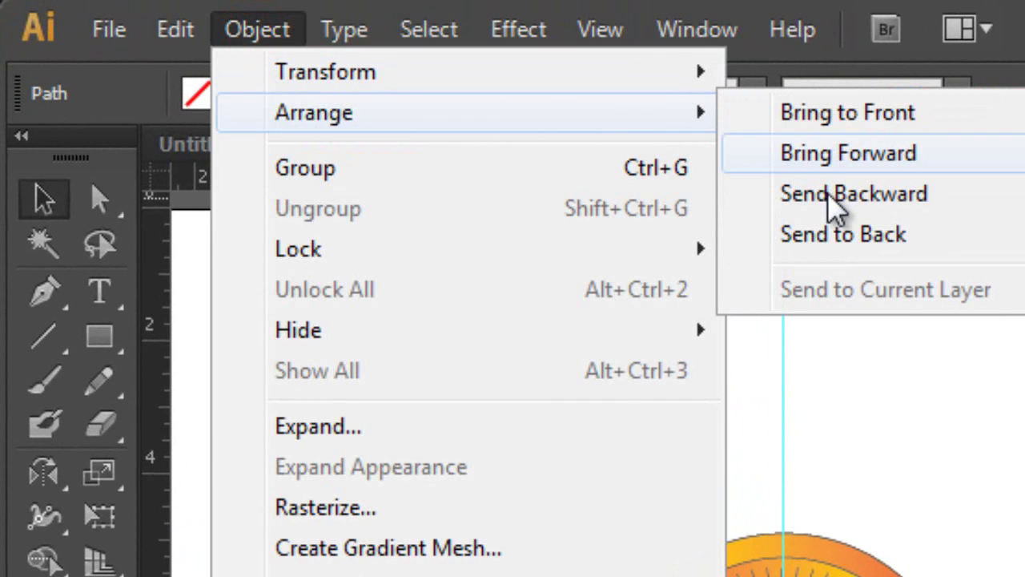
left_click(835, 232)
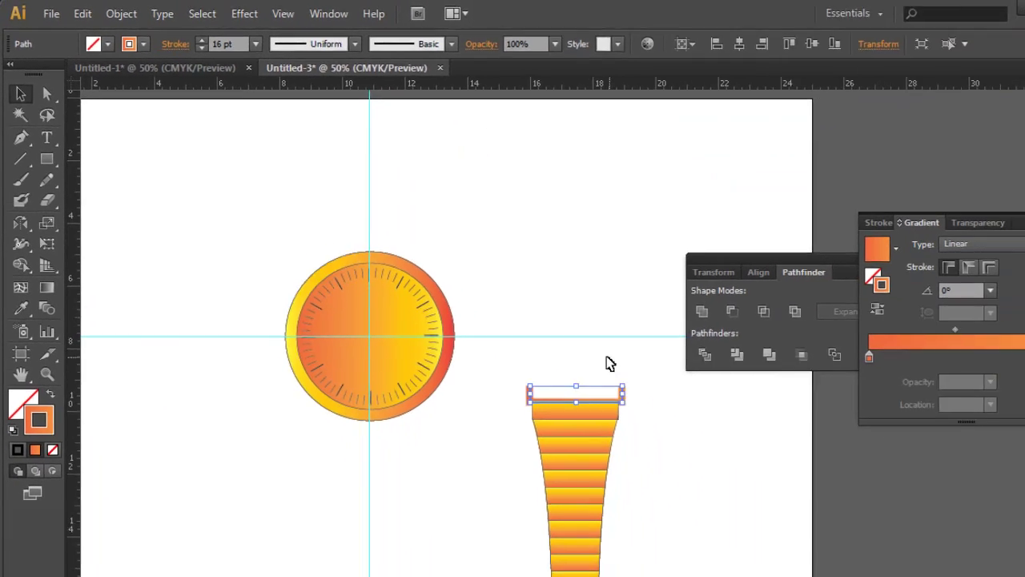
left_click(962, 572)
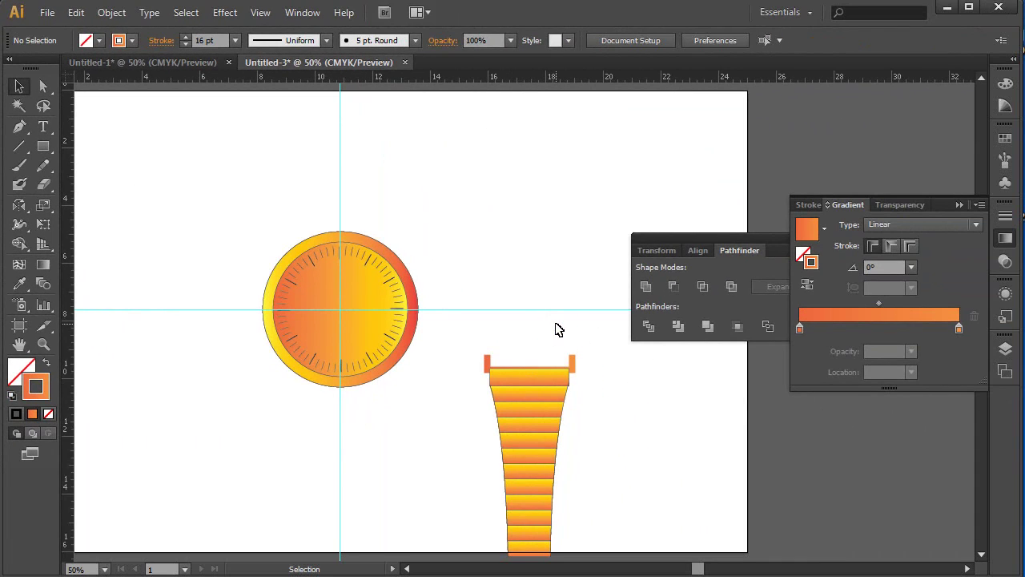
Nudge the strap group slightly upward so its top edge covers the connector's horizontal bar.
left_click(537, 381)
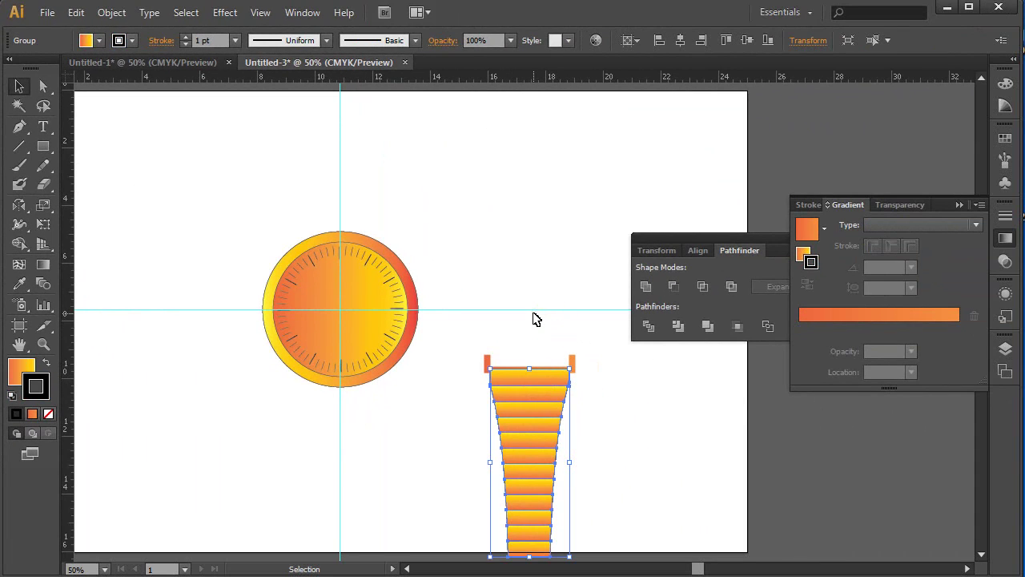
key("Up")
key("Up")
key("Up")
key("Up")
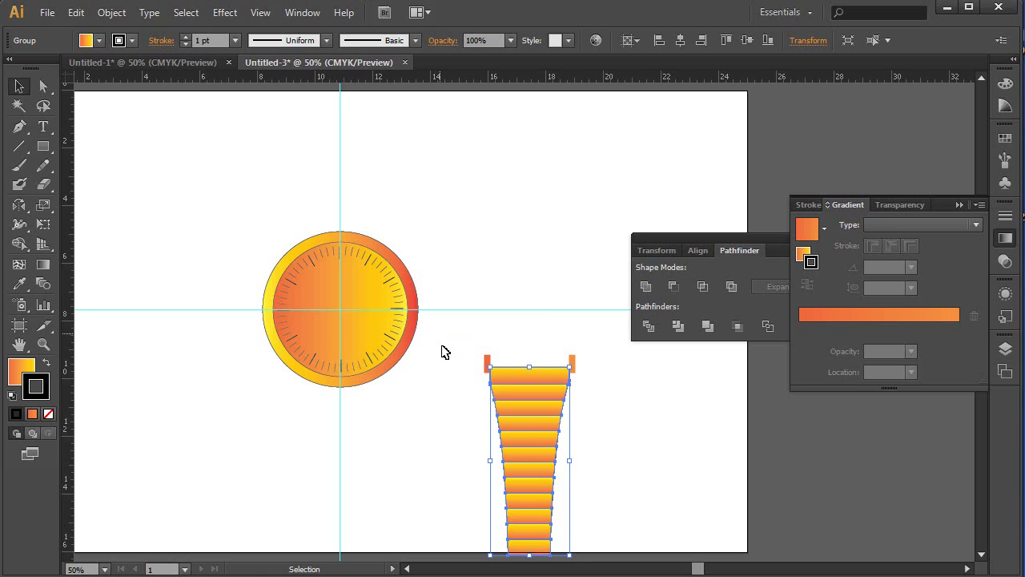
left_click(454, 365)
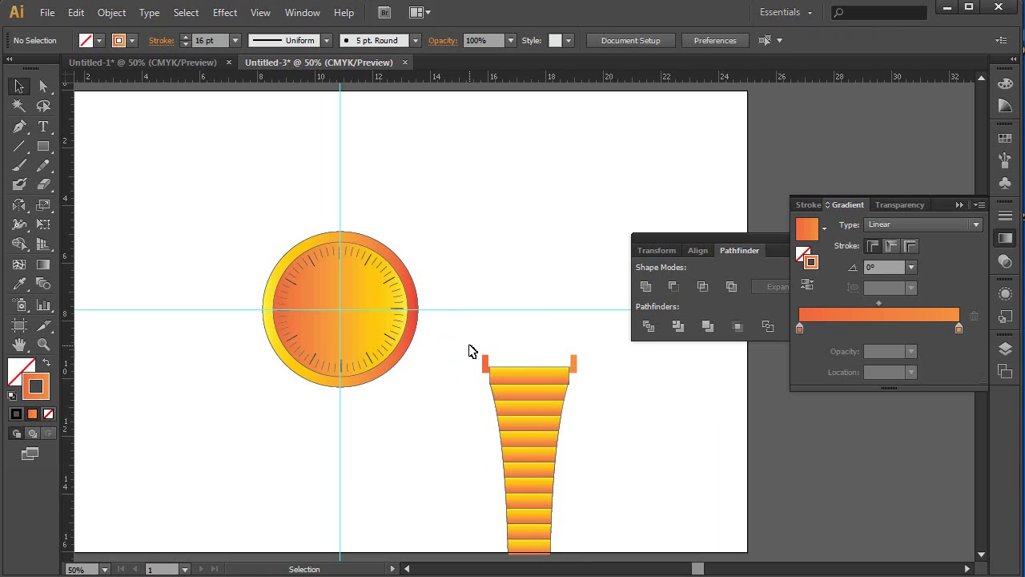
Move the strap and connector together up and closer to the watch case.
left_click_drag(471, 350, 545, 447)
left_click_drag(528, 394, 510, 328)
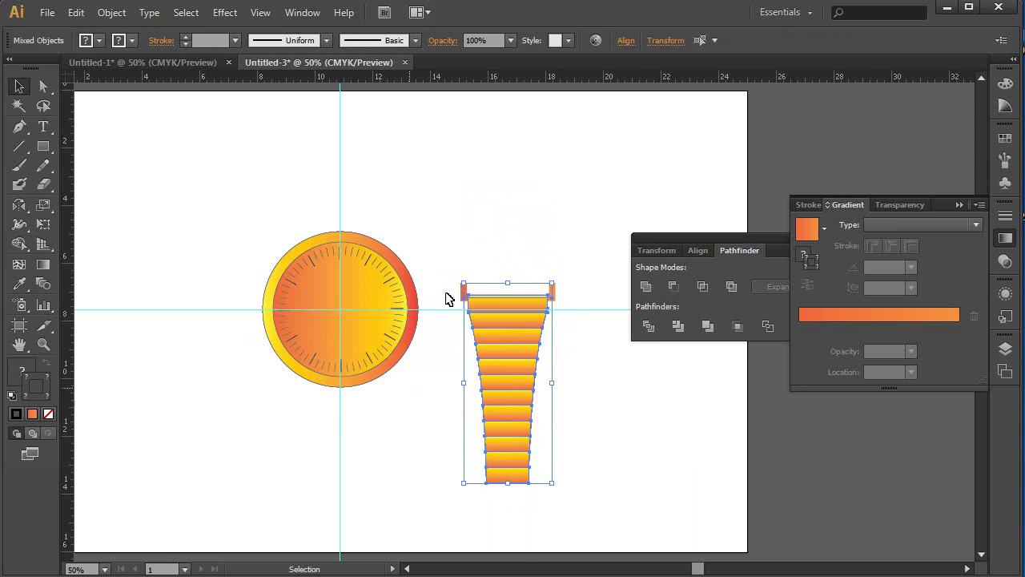
left_click(484, 228)
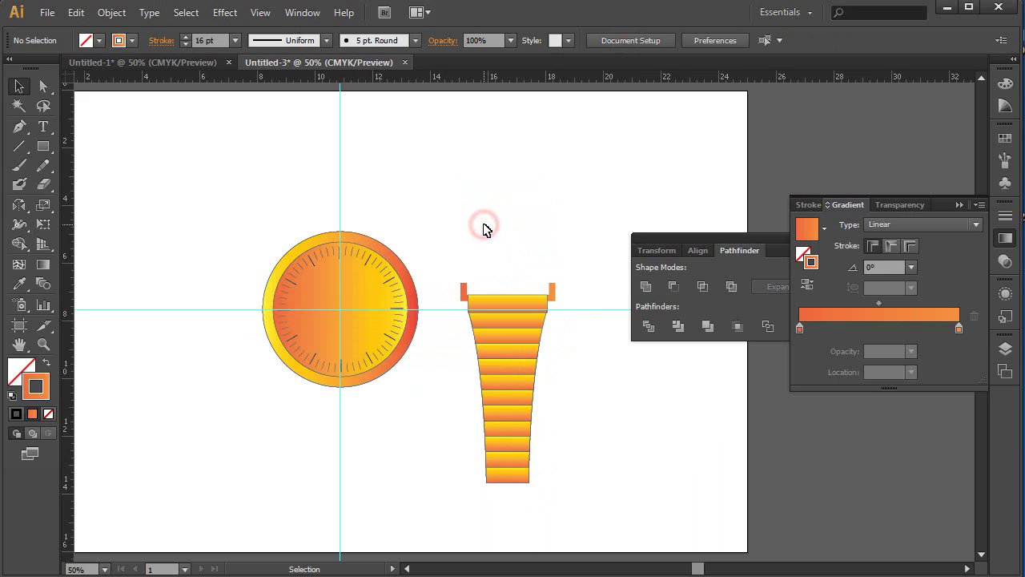
Draw a vertical hand with the Pen tool from the dial's centre upward, about 1.21 in long, and make its stroke black.
left_click(20, 131)
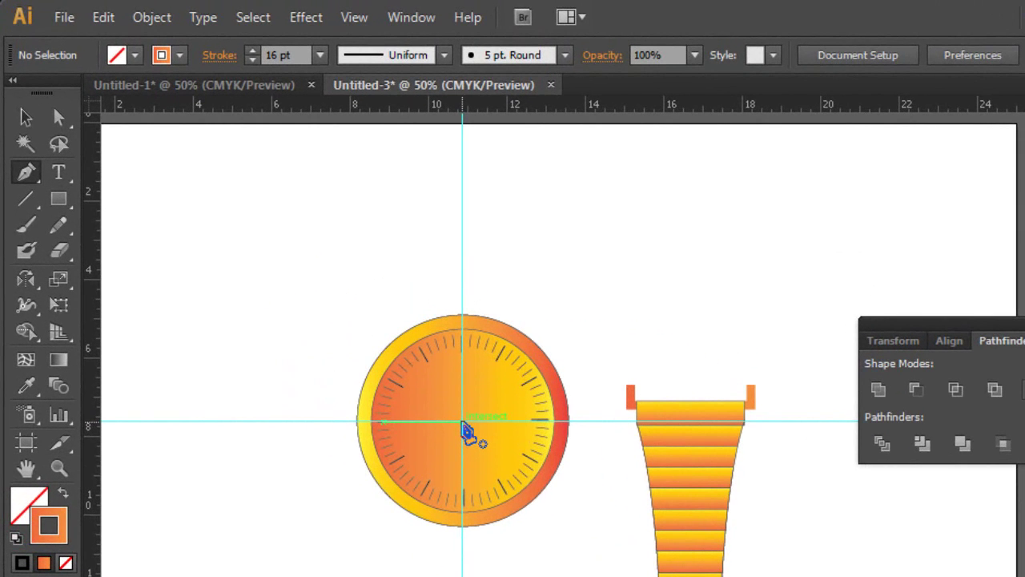
left_click(463, 422)
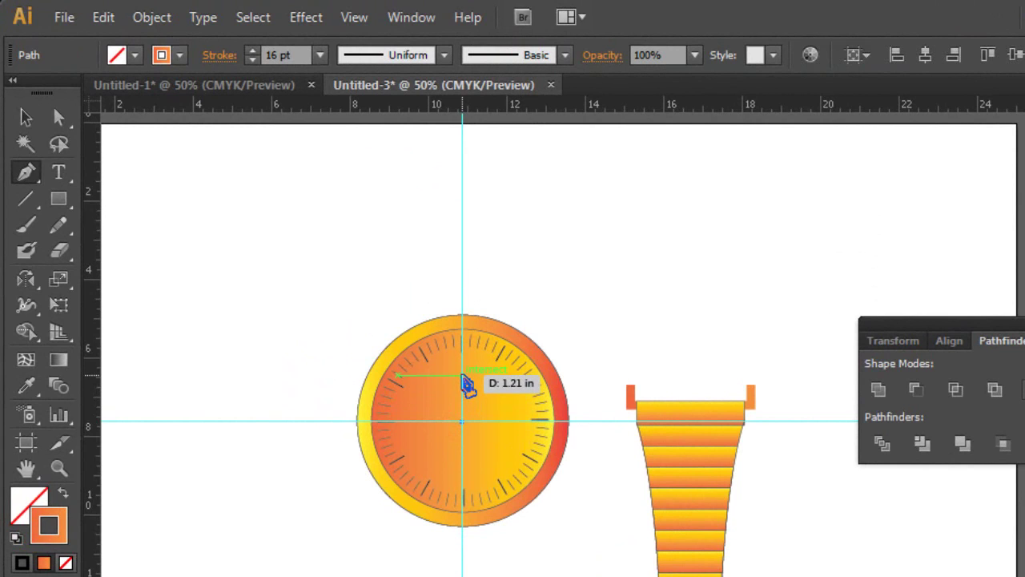
left_click(462, 374)
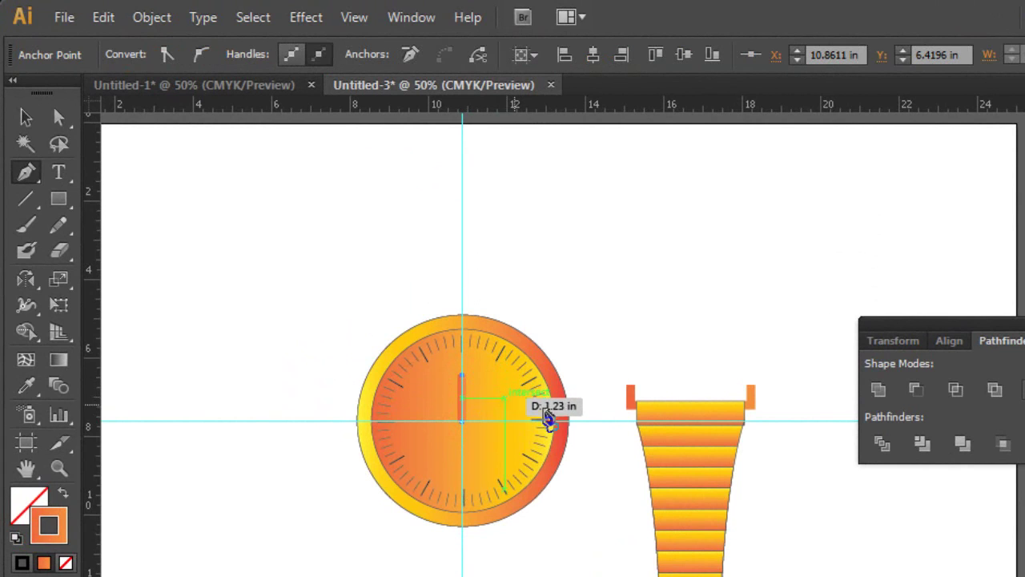
double_click(59, 533)
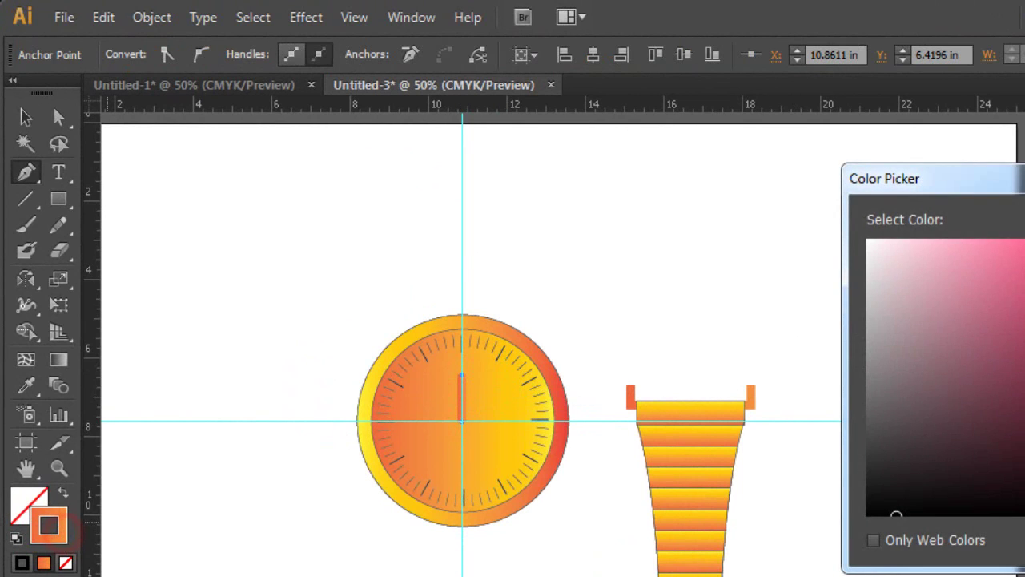
left_click(873, 509)
key("Return")
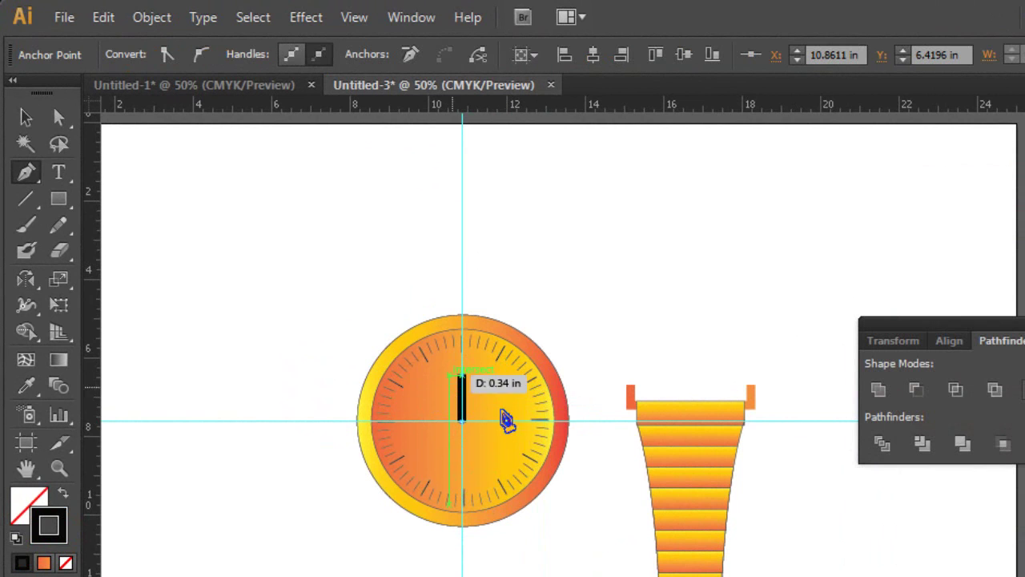
Set the vertical hand's stroke weight to 6 pt.
left_click(25, 118)
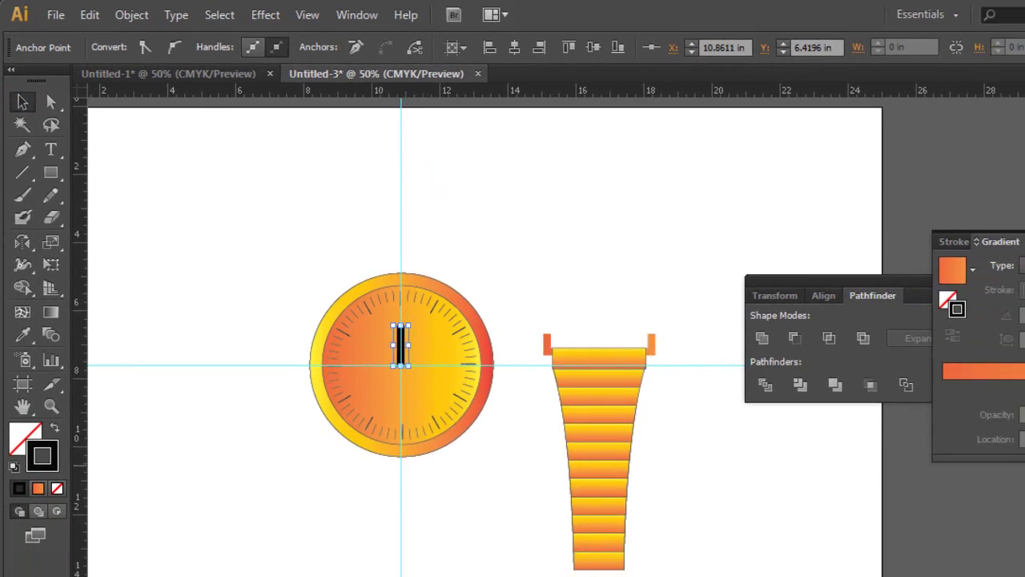
left_click(1008, 215)
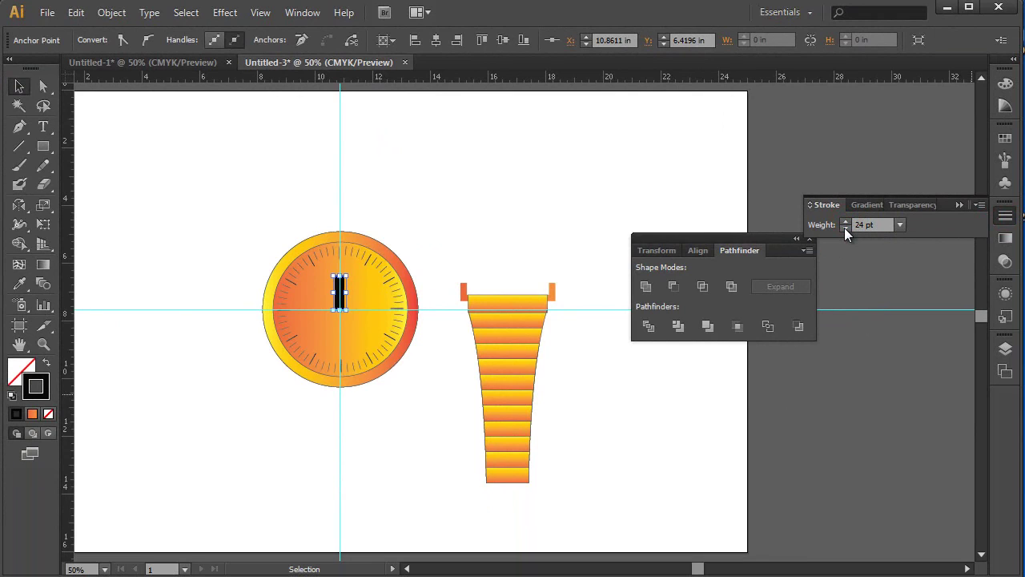
left_click(344, 294)
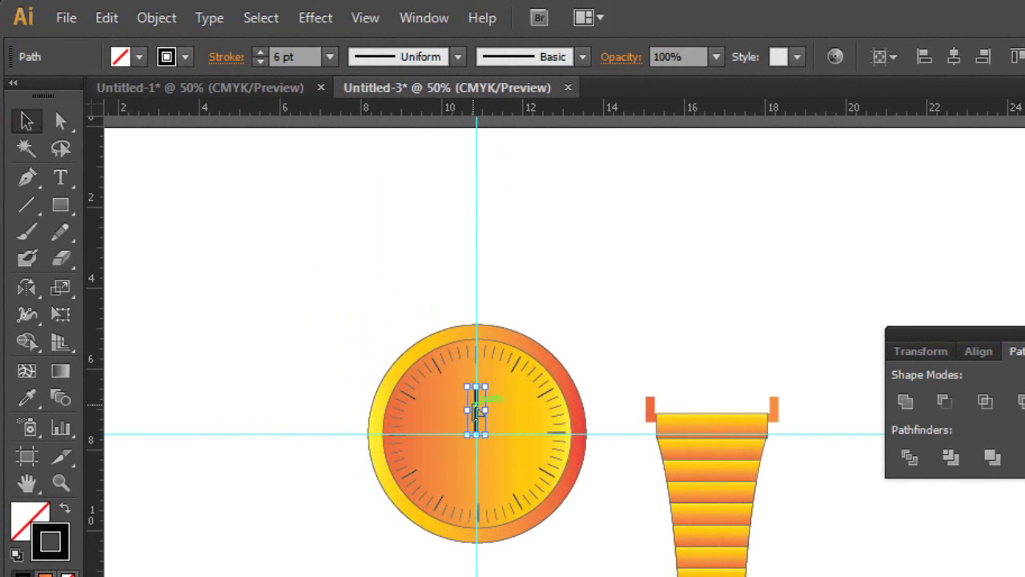
Paste a copy of the hand in front, lengthen it, and rotate it about the dial's centre to point between 2 and 3 o'clock.
key("ctrl+c")
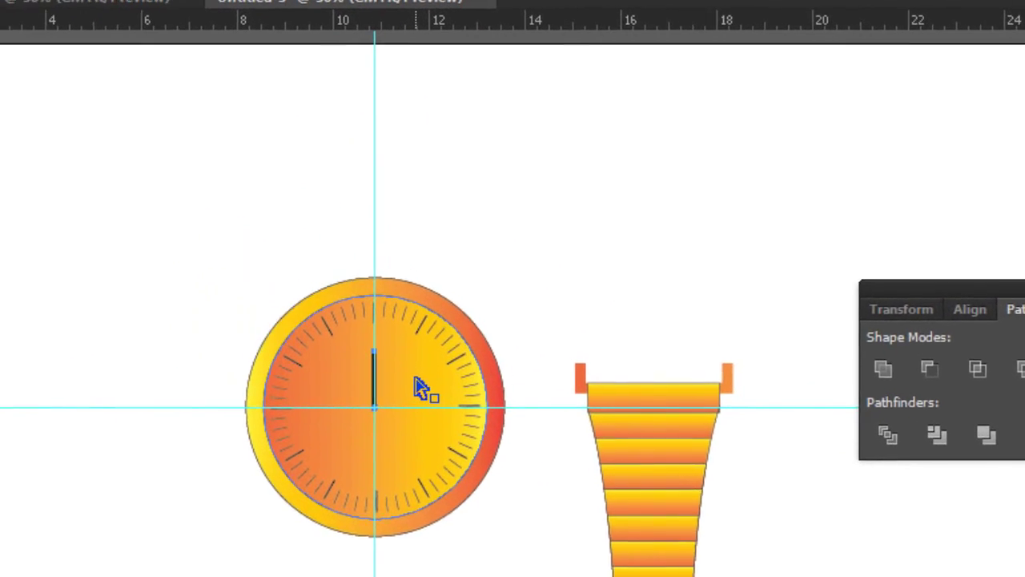
key("ctrl+f")
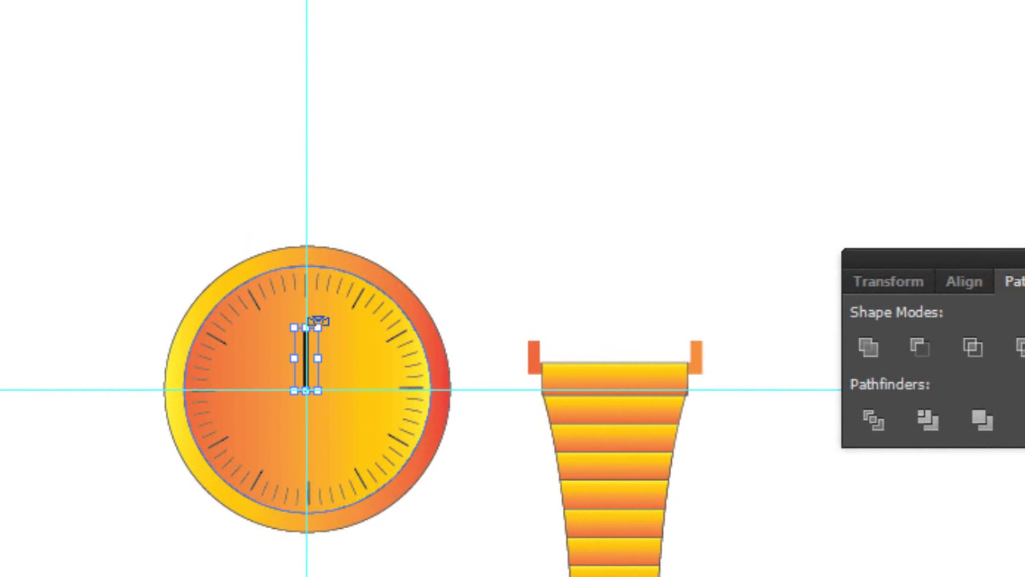
left_click_drag(320, 318, 386, 373)
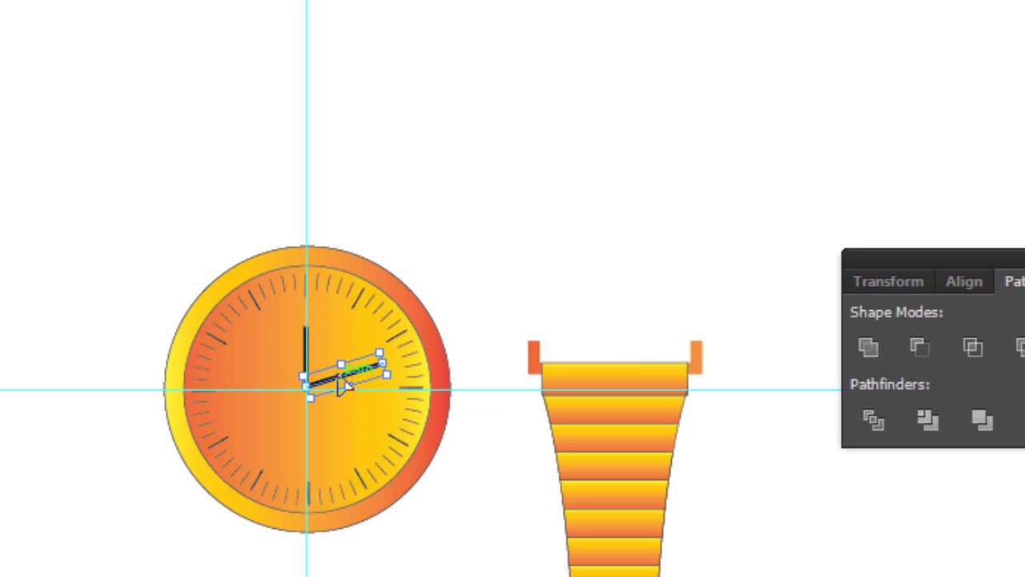
Paste a copy of the longer hand in front, turn it to point between 8 and 9 o'clock, and lengthen it slightly.
key("ctrl+c")
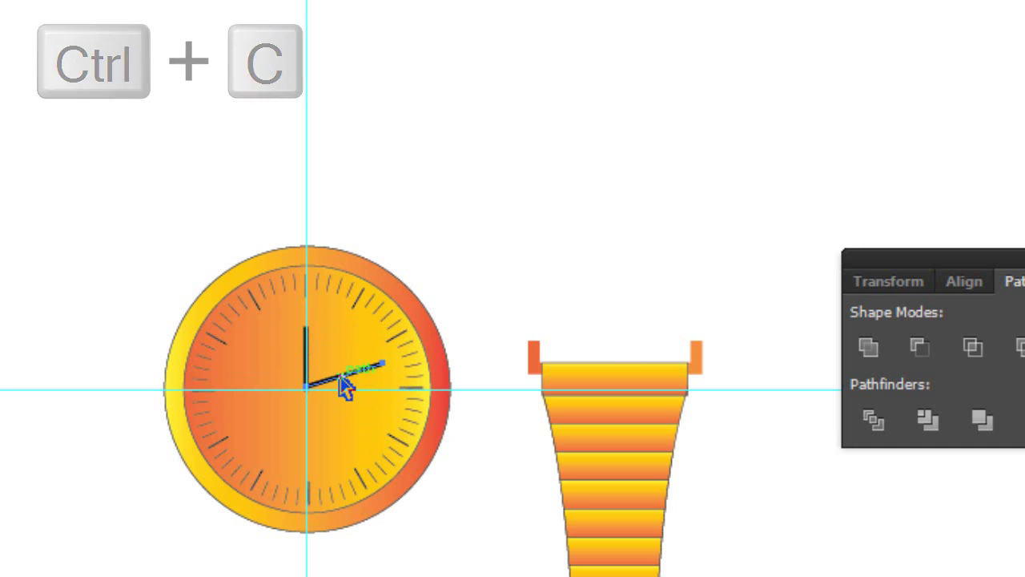
key("ctrl+f")
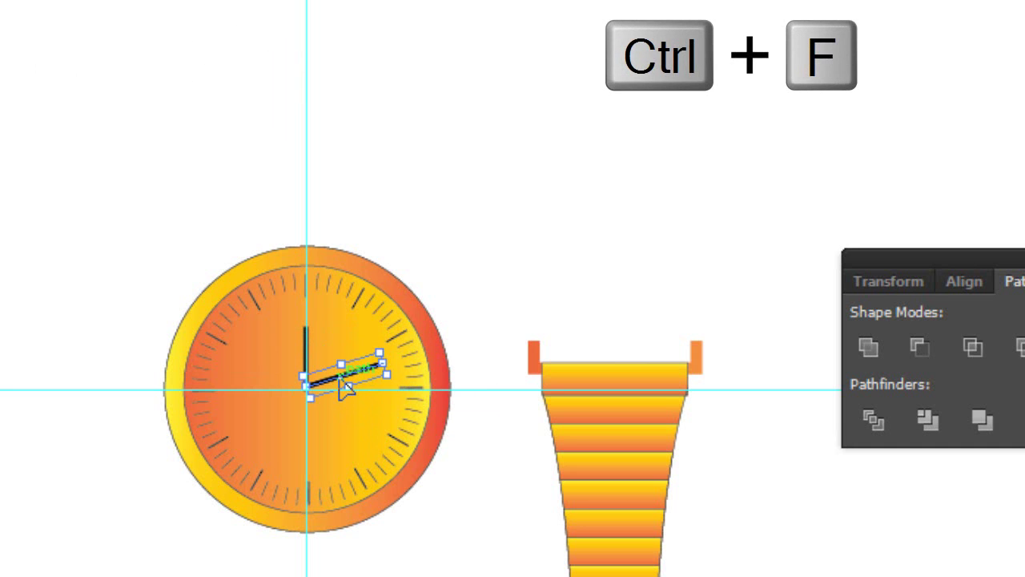
left_click_drag(346, 388, 281, 395)
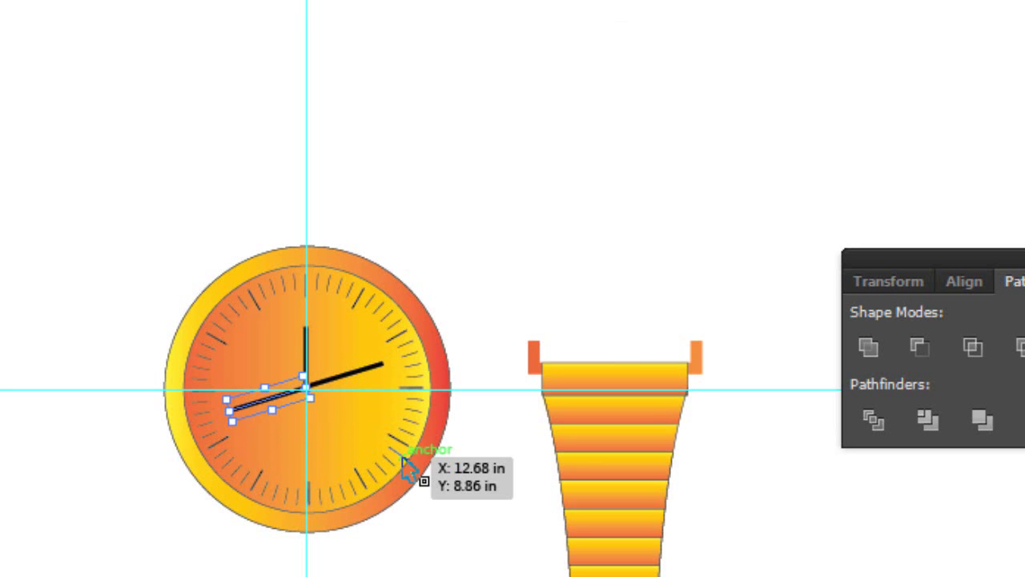
left_click_drag(226, 410, 219, 412)
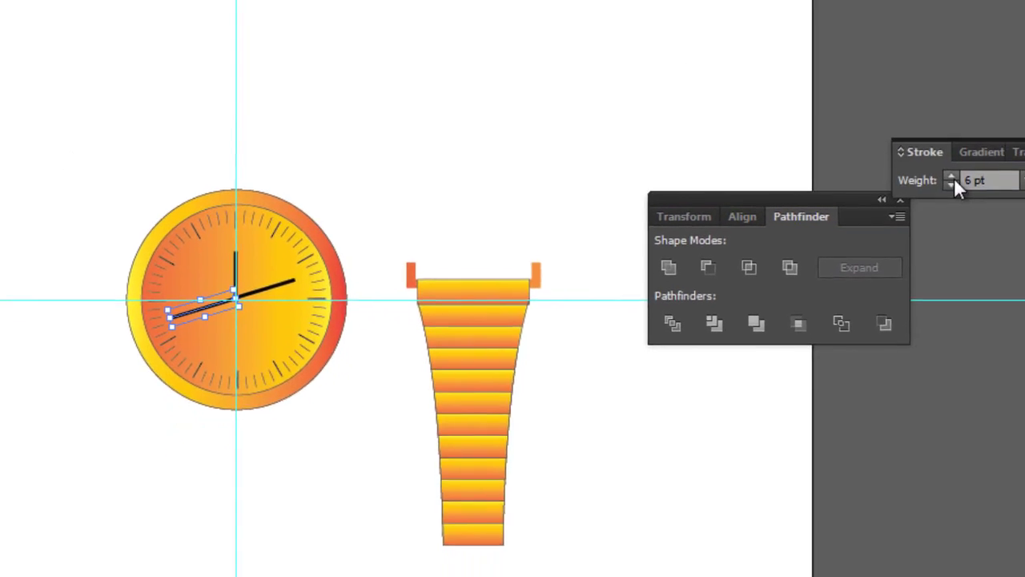
Reduce the stroke weight of the hand pointing between 8 and 9 o'clock to make it a thin second hand.
left_click(735, 201)
left_click(733, 202)
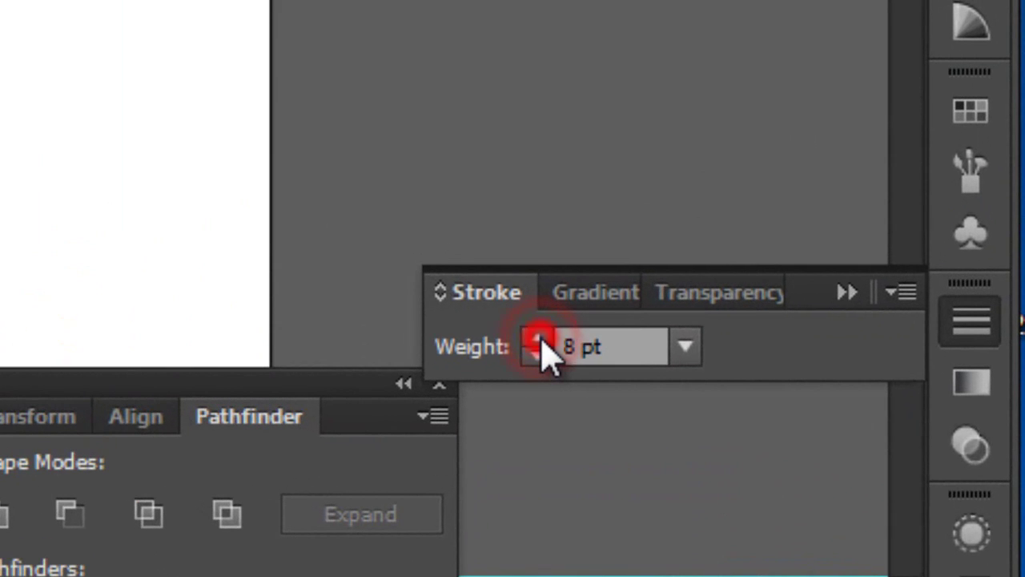
left_click(733, 202)
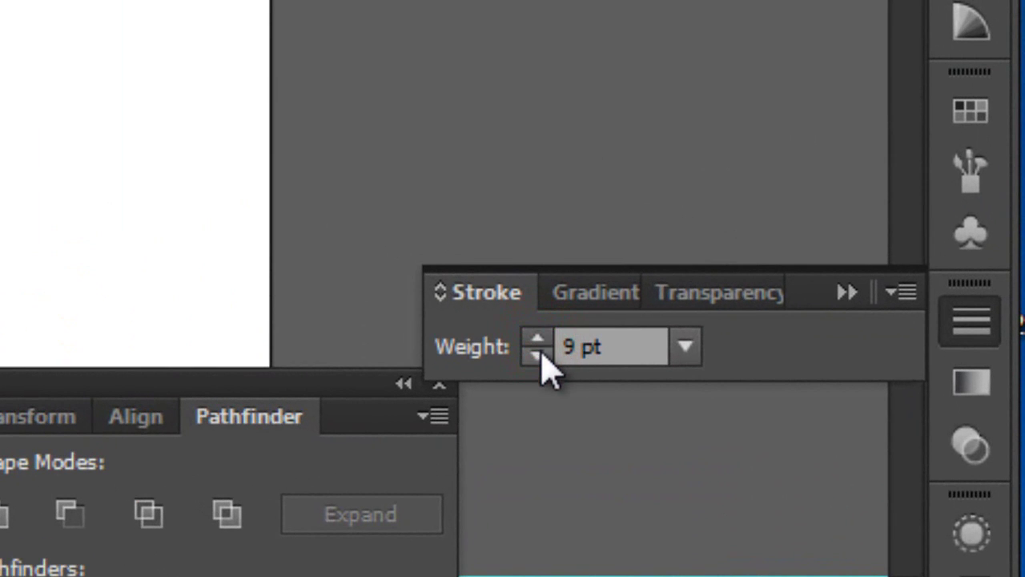
left_click(538, 355)
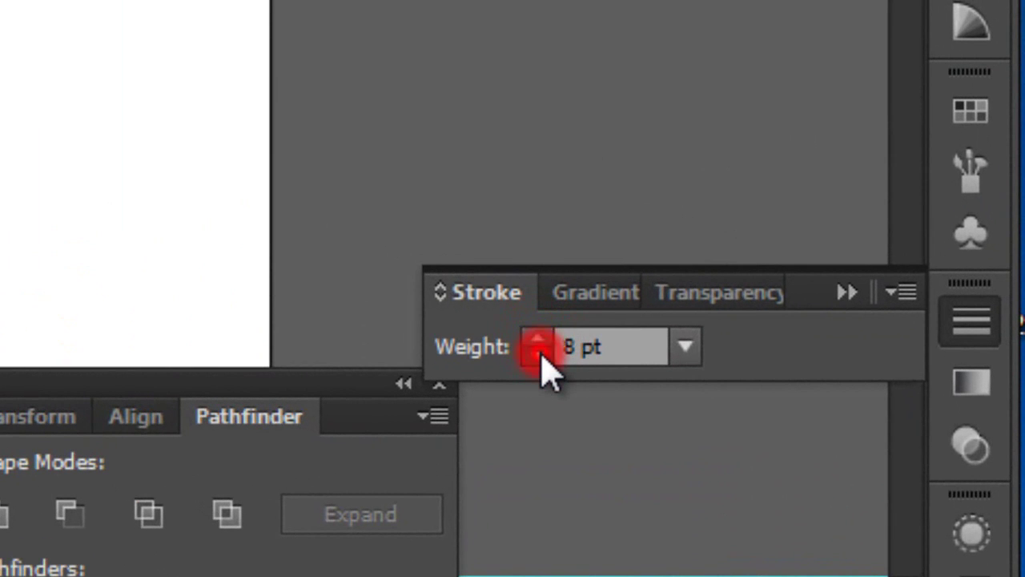
left_click(538, 355)
left_click(539, 355)
left_click(538, 355)
left_click(539, 355)
left_click(539, 355)
left_click(539, 355)
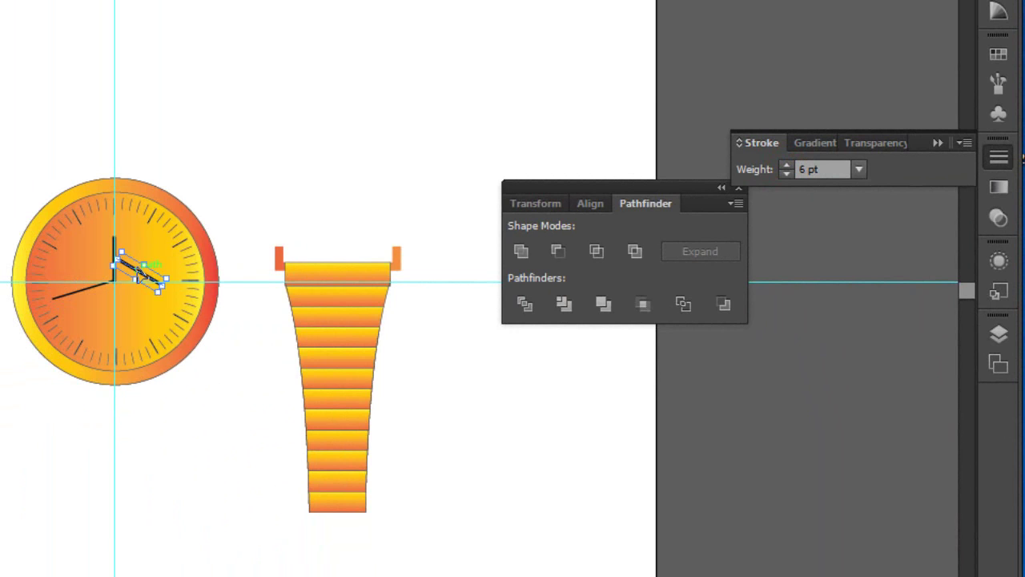
Point the right-hand watch hand from the dial's centre to 4 o'clock and set the vertical hand's stroke weight to 17 pt.
left_click_drag(136, 267, 129, 317)
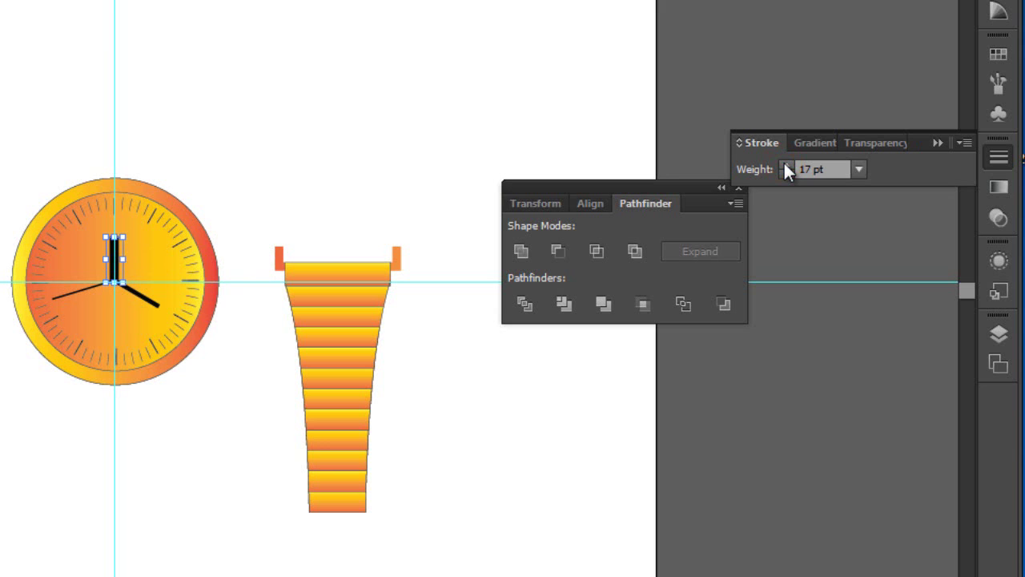
left_click(357, 171)
left_click(312, 165)
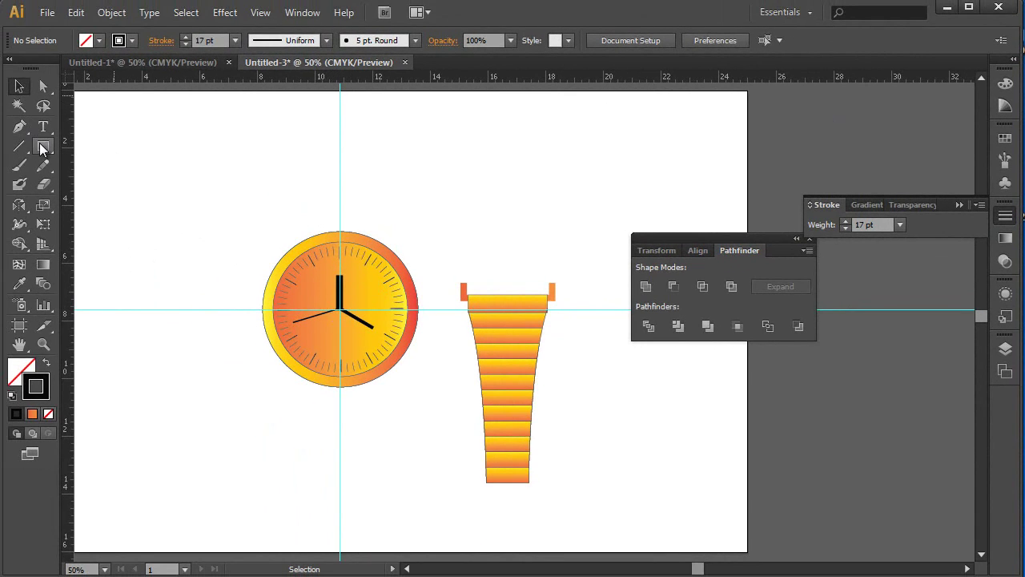
Draw a small black-stroked circle with the Ellipse tool on the empty artboard above and to the left of the watch.
left_click_drag(43, 146, 120, 180)
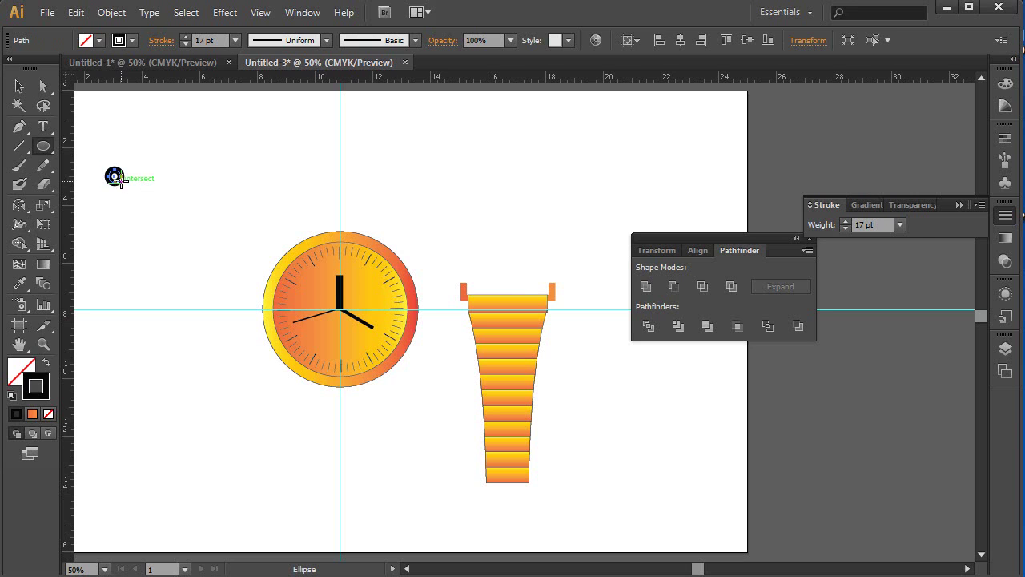
Set the small circle's stroke weight to 3 pt and fill it with the near-black colour 070707.
left_click(844, 227)
left_click(845, 227)
left_click(845, 227)
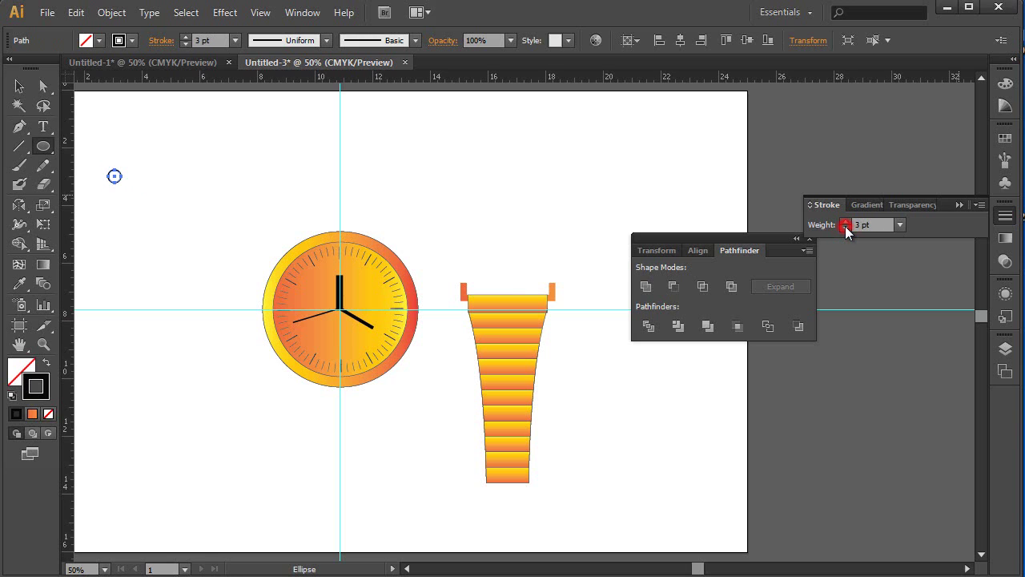
left_click(20, 370)
double_click(20, 370)
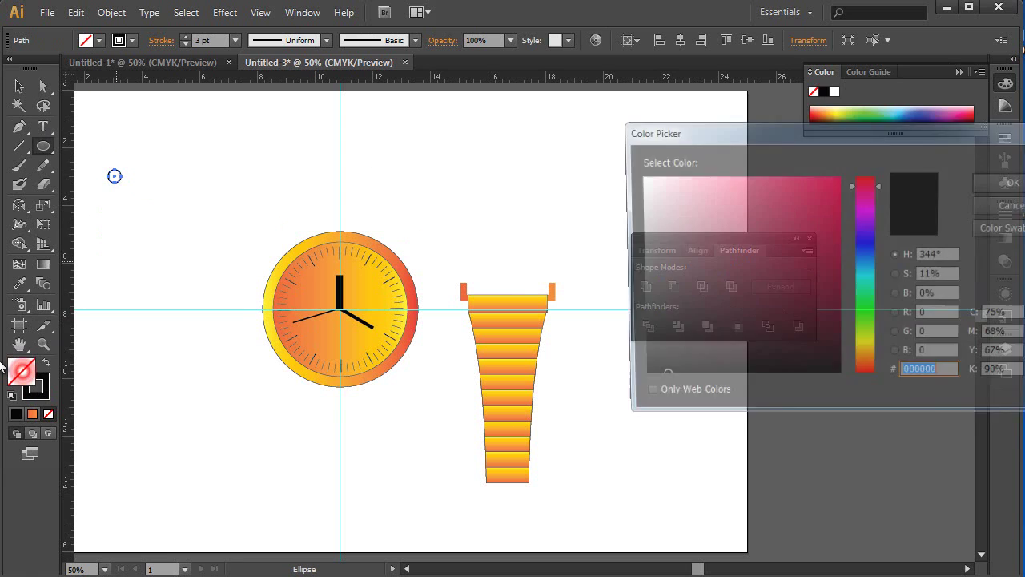
left_click(640, 373)
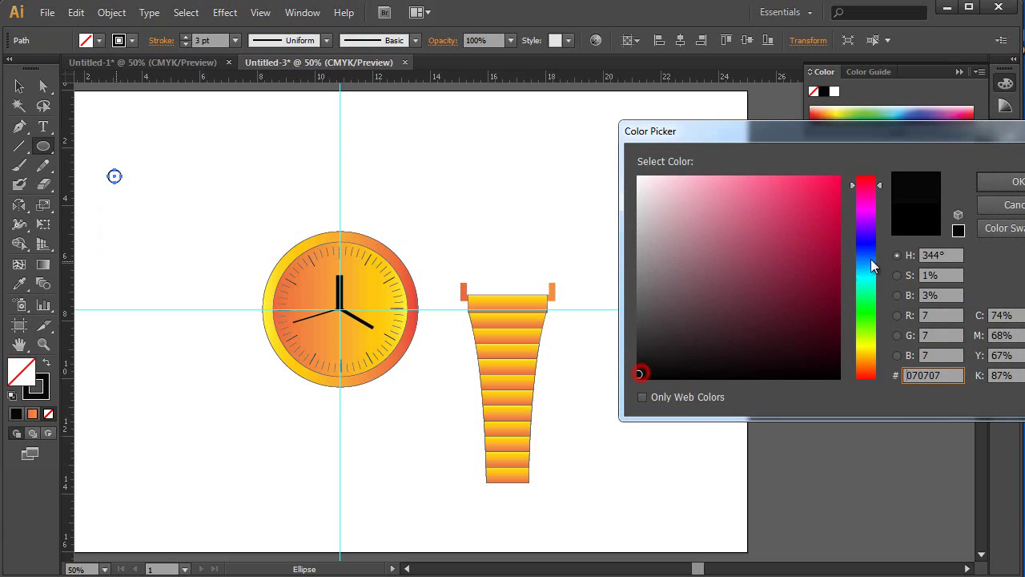
left_click(982, 184)
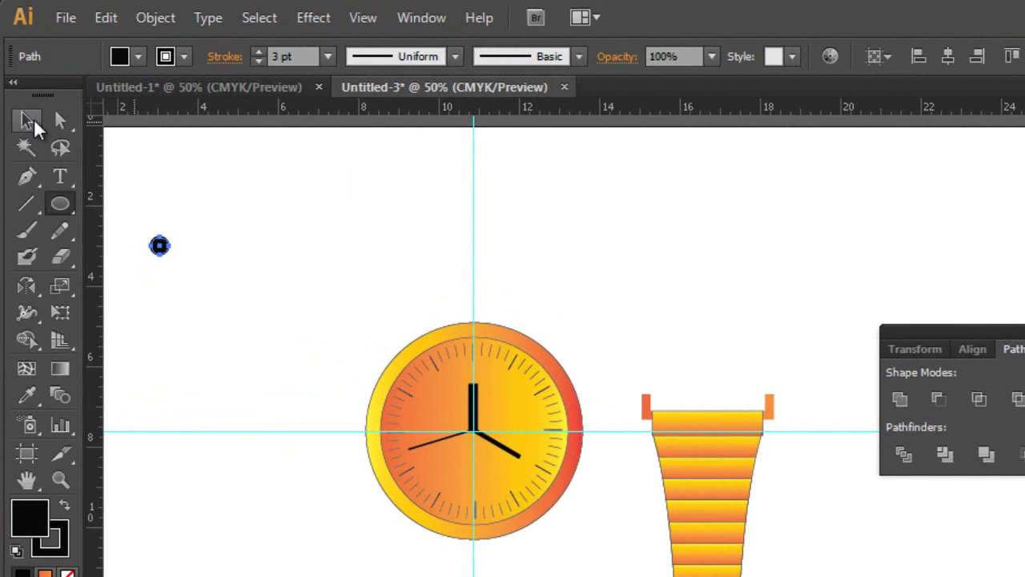
Move the small black circle onto the dial's centre to cover the point where the hands meet.
left_click(32, 122)
left_click_drag(160, 246, 478, 450)
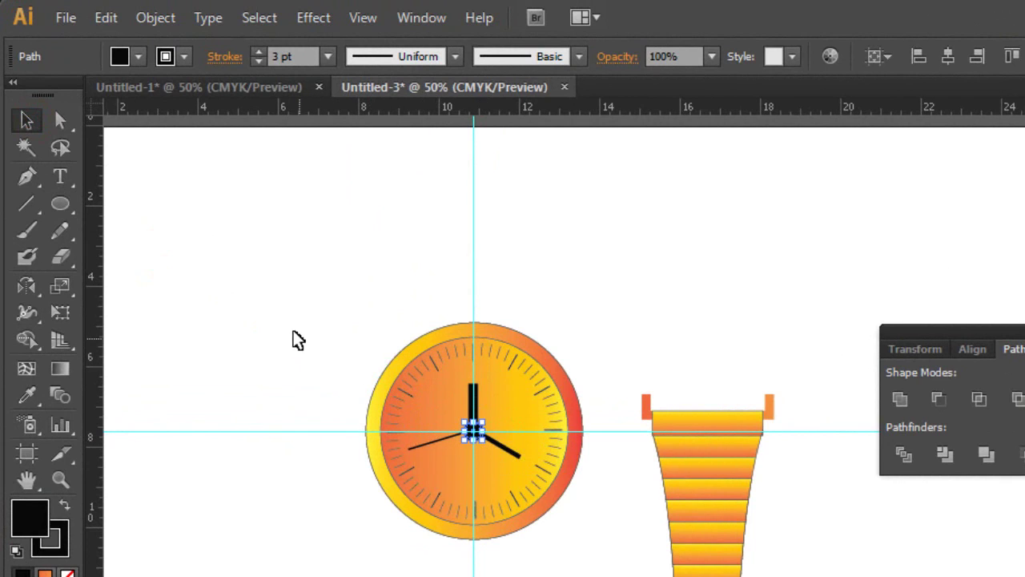
left_click(291, 332)
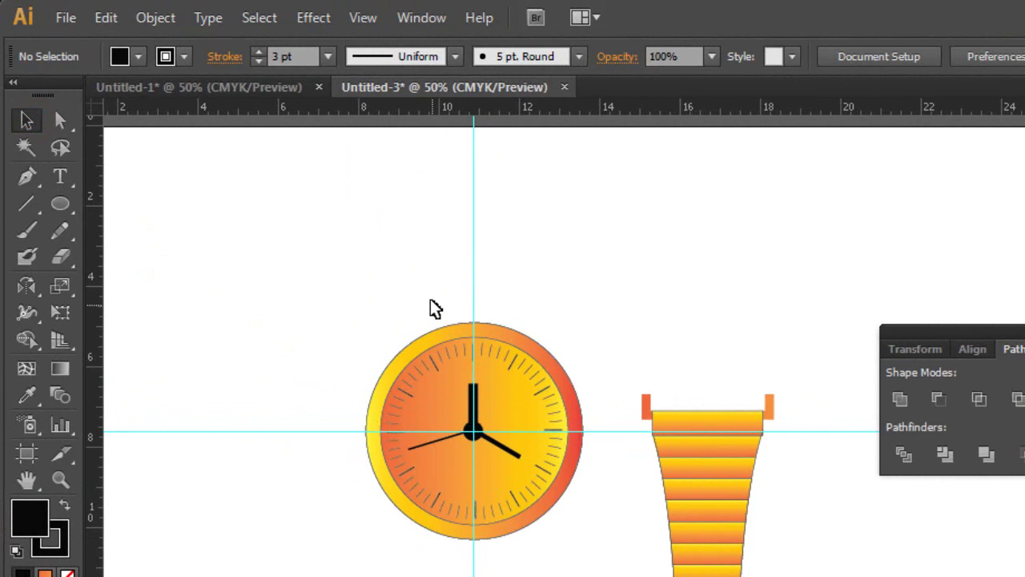
Scale down the complete watch face about its centre and group all strap segments with their U-shaped connector.
left_click_drag(380, 293, 543, 556)
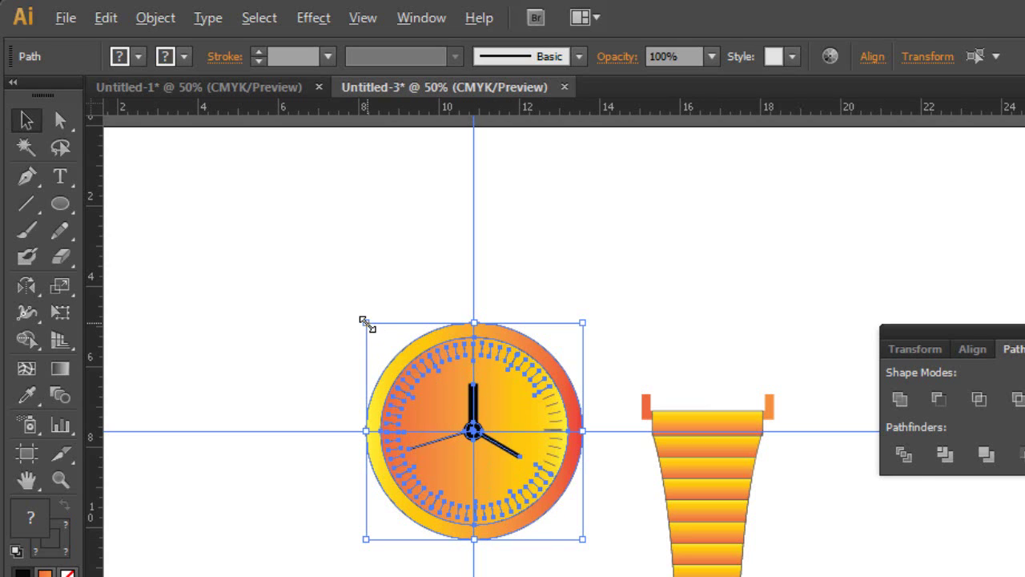
left_click_drag(720, 348, 803, 390)
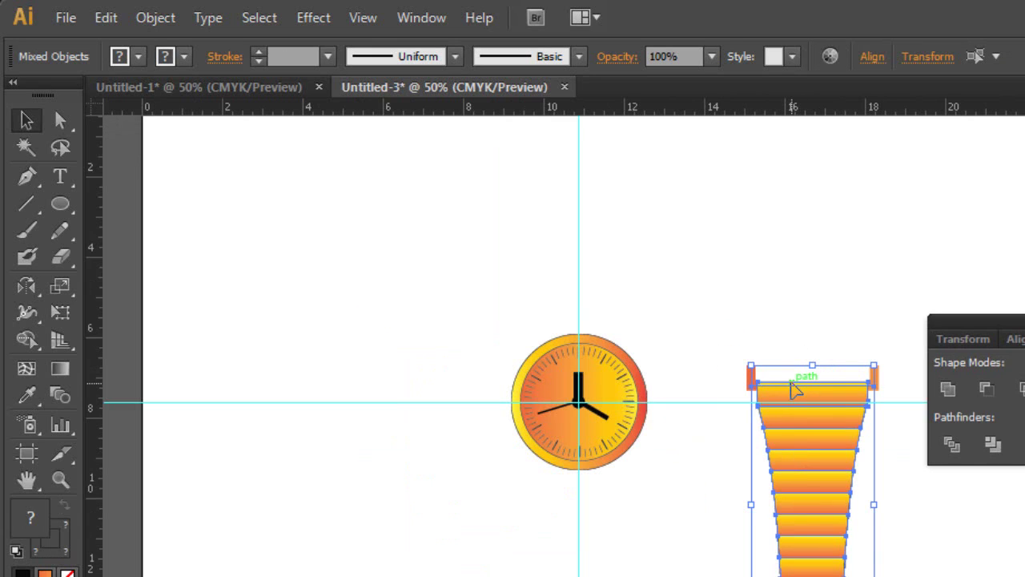
right_click(793, 388)
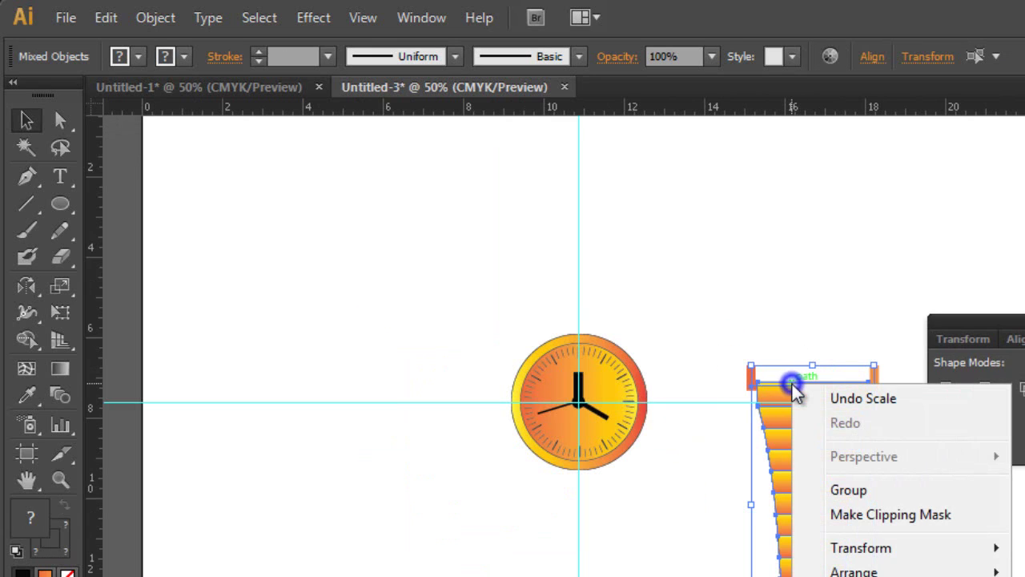
left_click(838, 496)
Move the strap group directly below the watch face, centred on the vertical guide.
left_click_drag(805, 455, 617, 544)
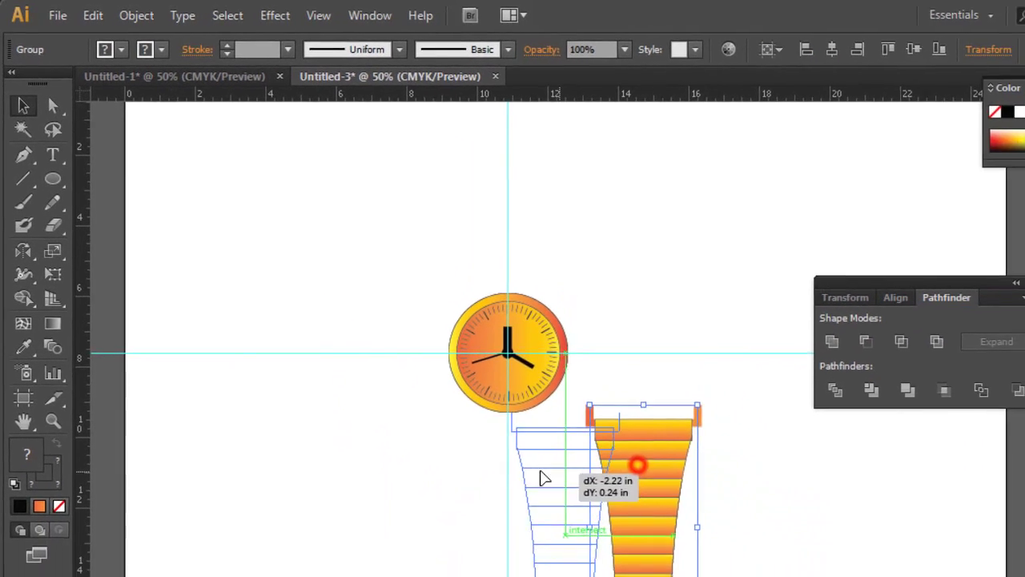
left_click_drag(543, 478, 501, 466)
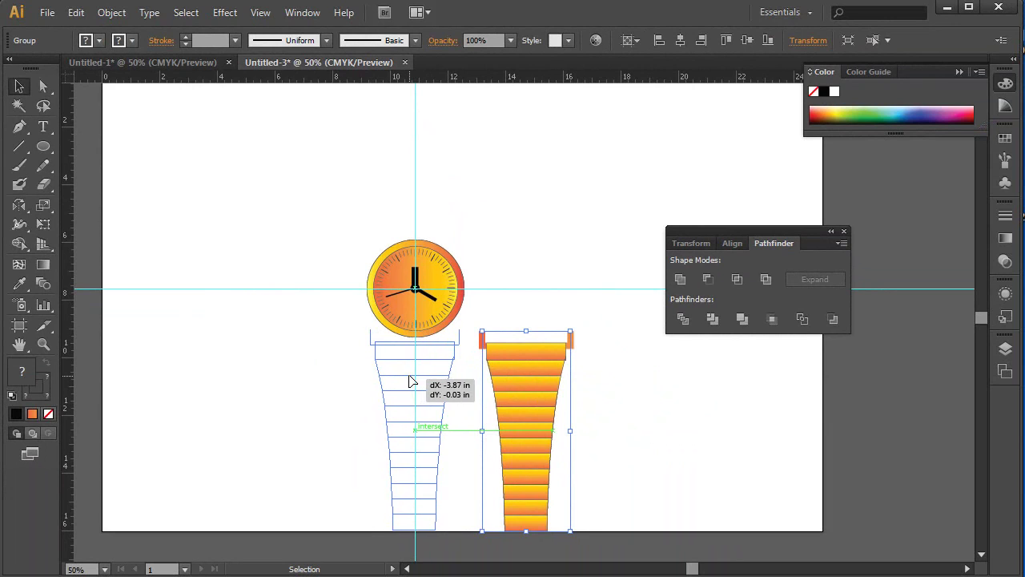
left_click_drag(410, 381, 411, 381)
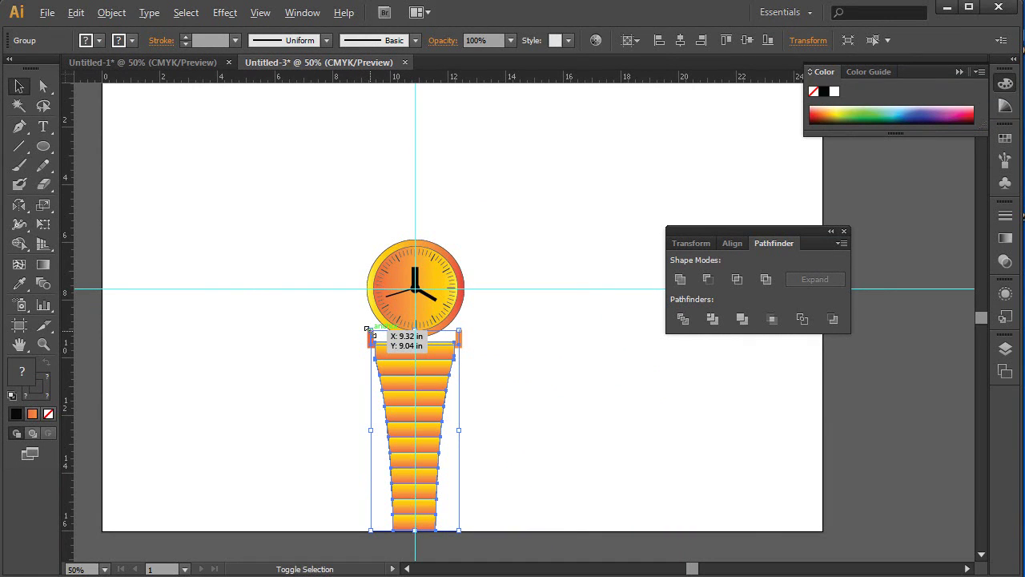
Scale the strap group down proportionally and move it up so its connector overlaps the lower edge of the case.
left_click_drag(367, 328, 374, 344)
left_click_drag(408, 377, 413, 353)
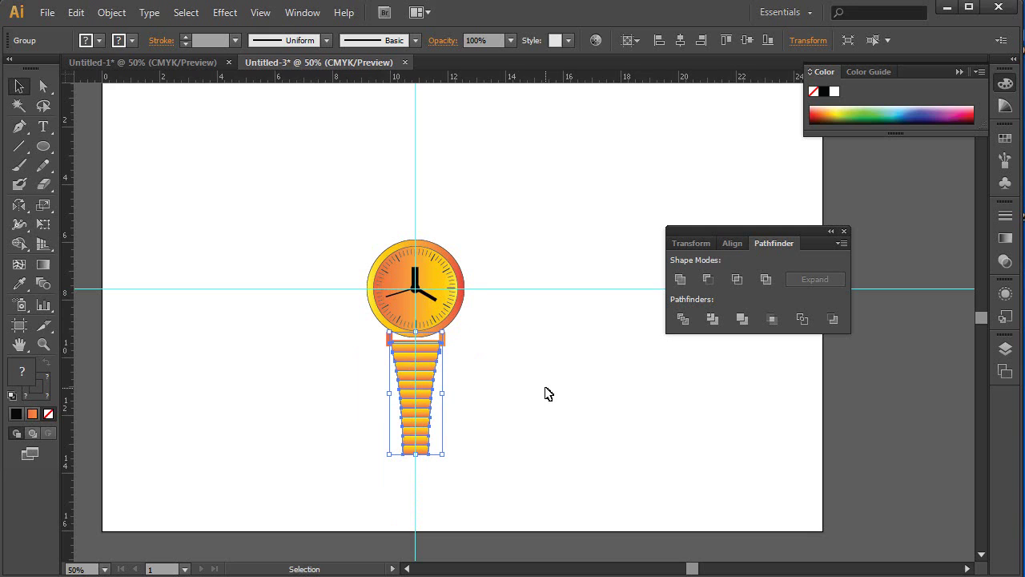
key("Up")
key("Up")
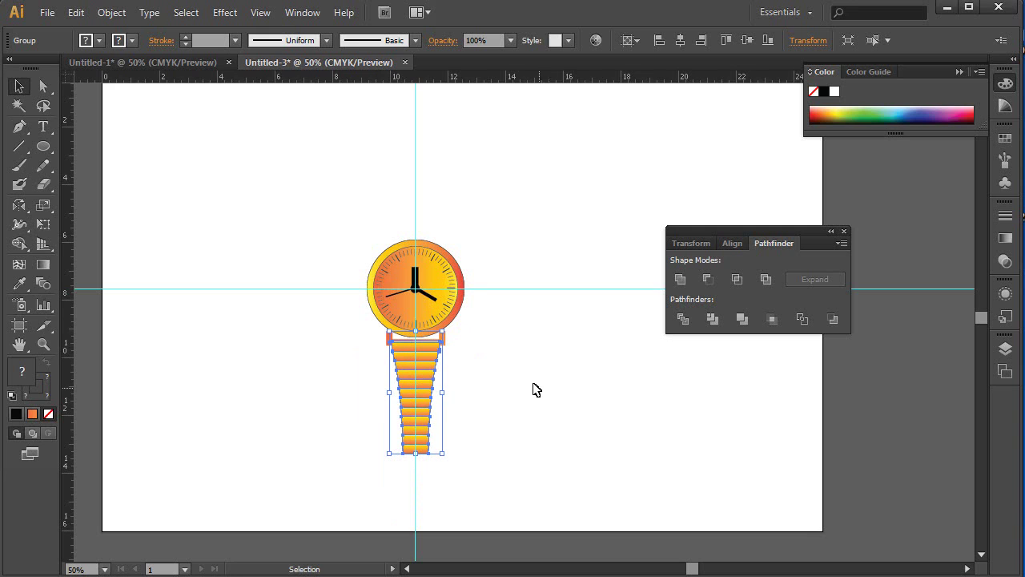
left_click(525, 389)
left_click(505, 380)
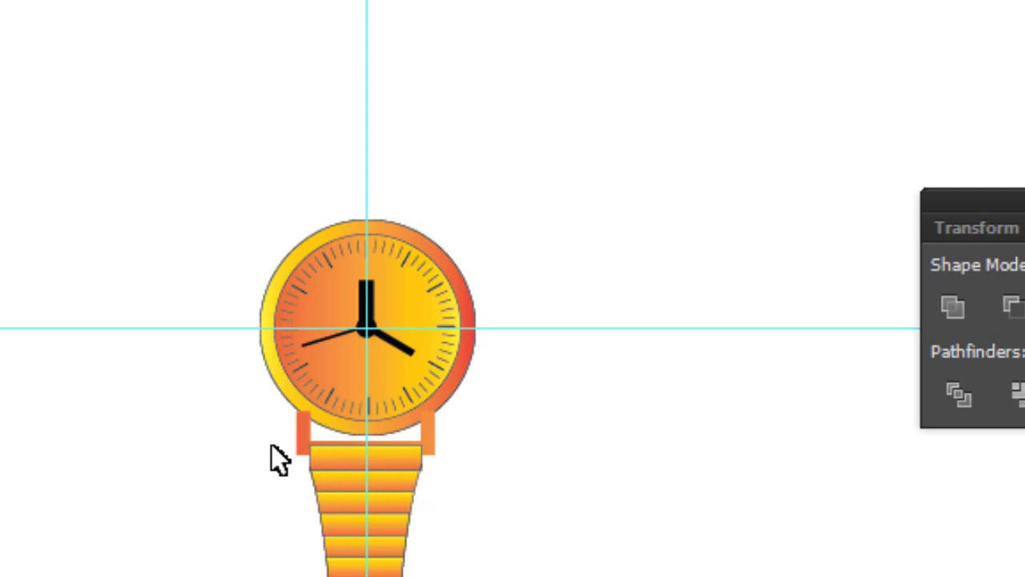
Send the strap group to the back, behind the watch case, and scale it down slightly.
left_click_drag(274, 438, 330, 506)
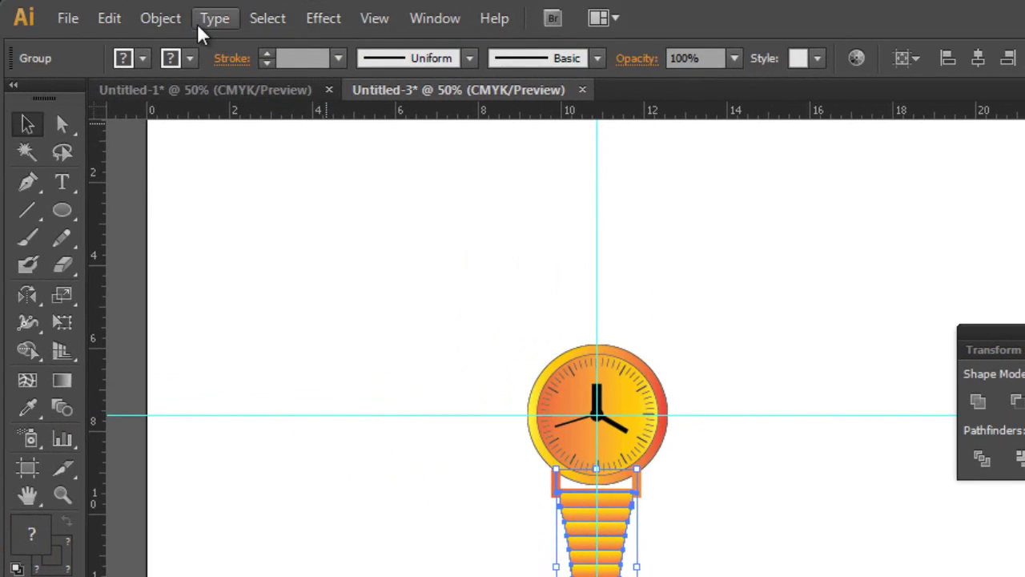
left_click(160, 19)
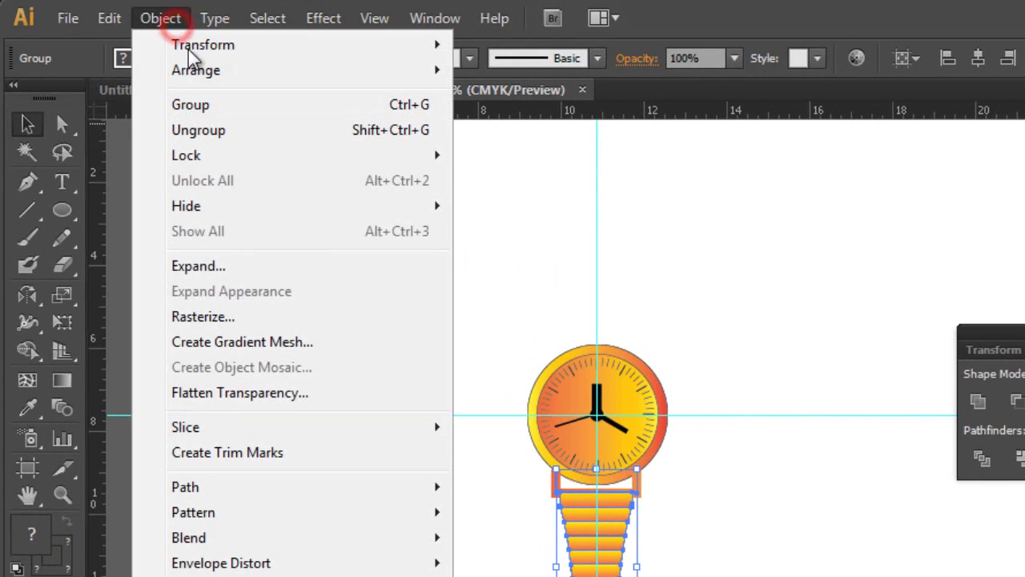
mouse_move(210, 85)
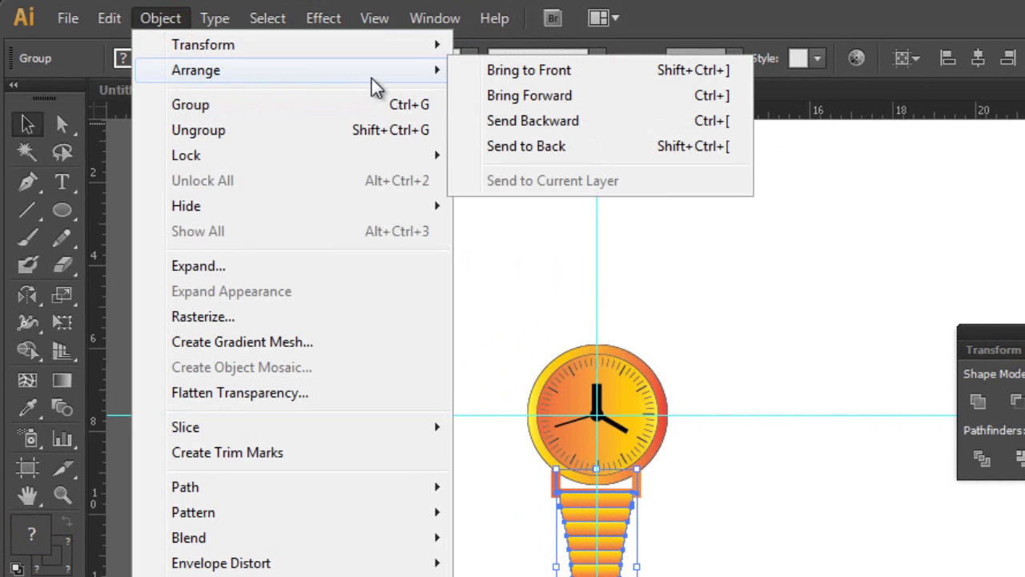
left_click(540, 146)
left_click(436, 512)
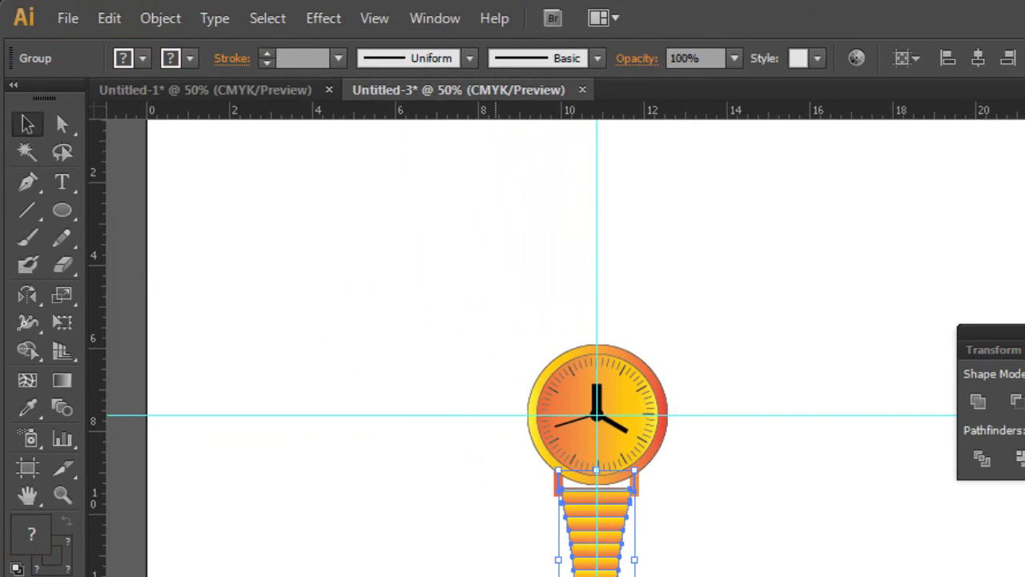
left_click(492, 574)
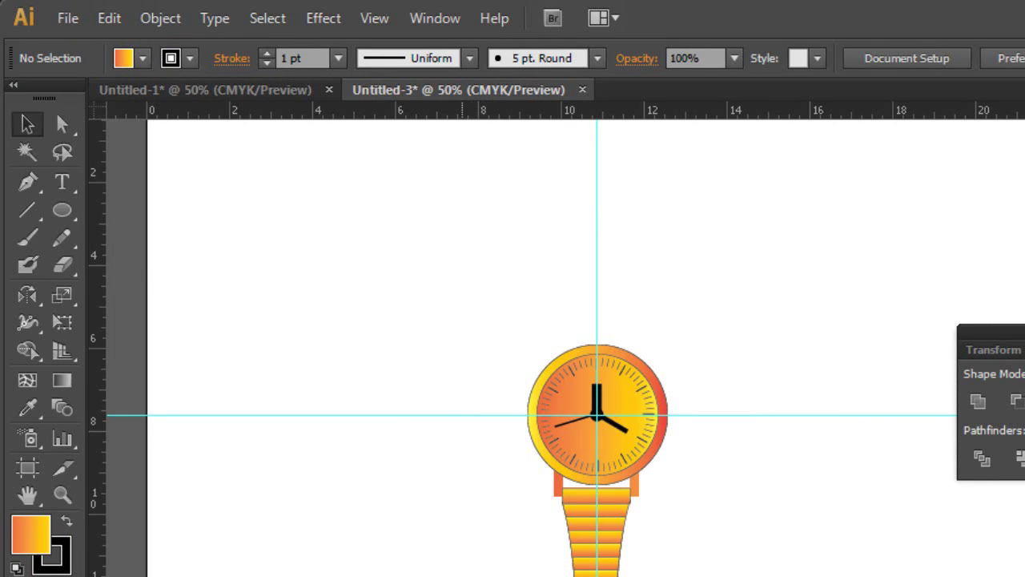
Reflect a copy of the strap group across the horizontal guide to form the upper strap above the watch face.
left_click(597, 548)
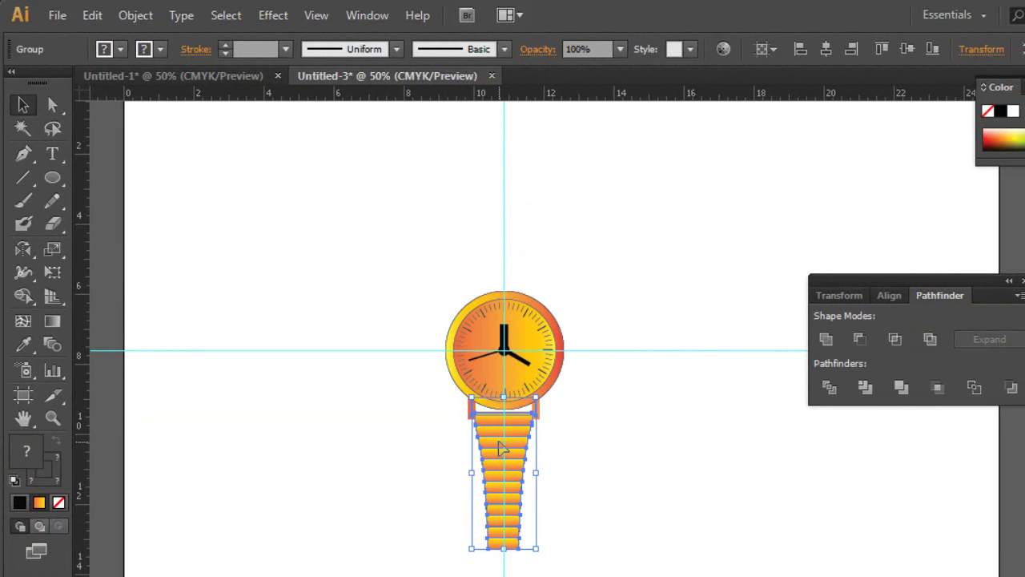
left_click(495, 441)
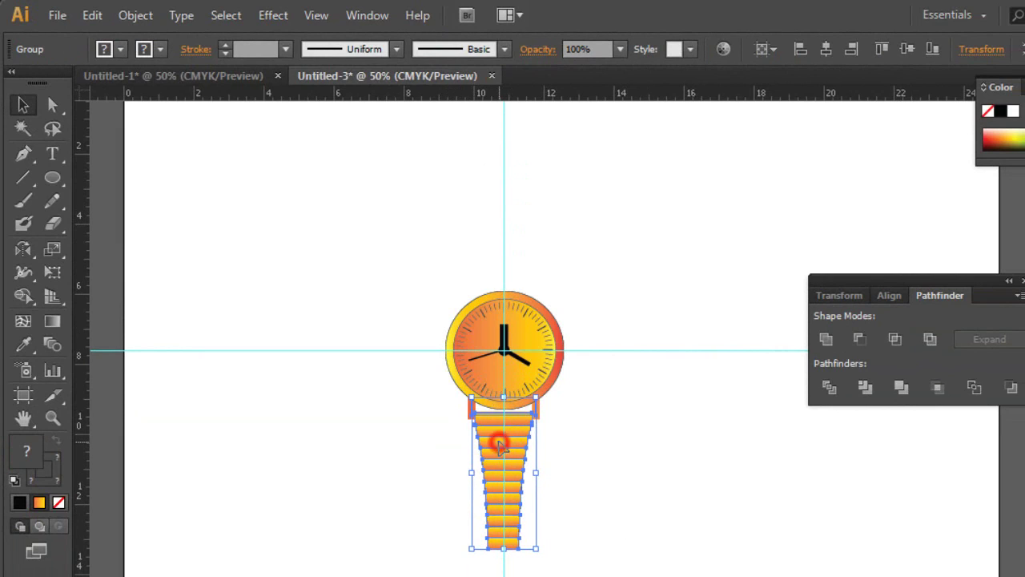
left_click(23, 250)
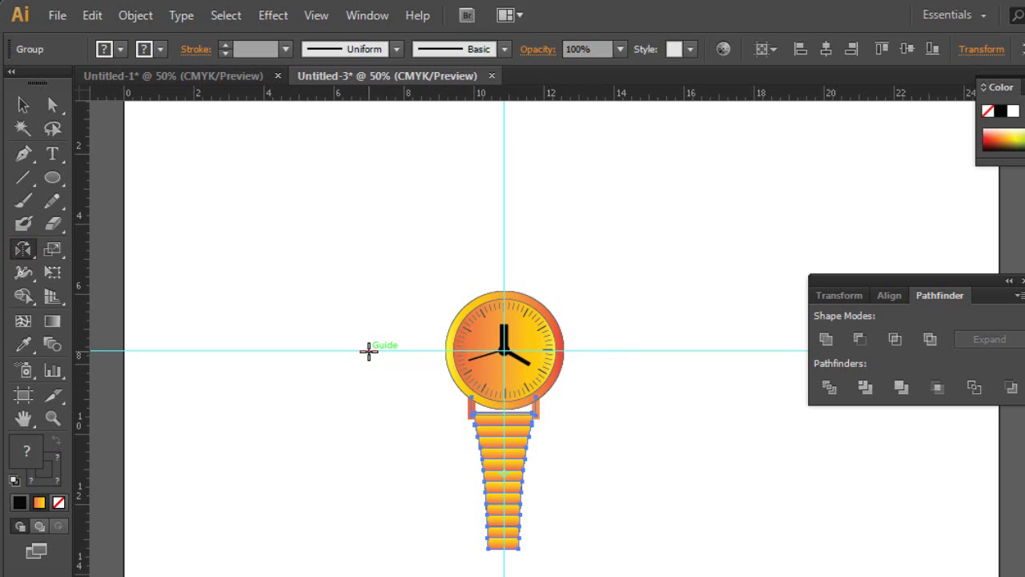
left_click(368, 351)
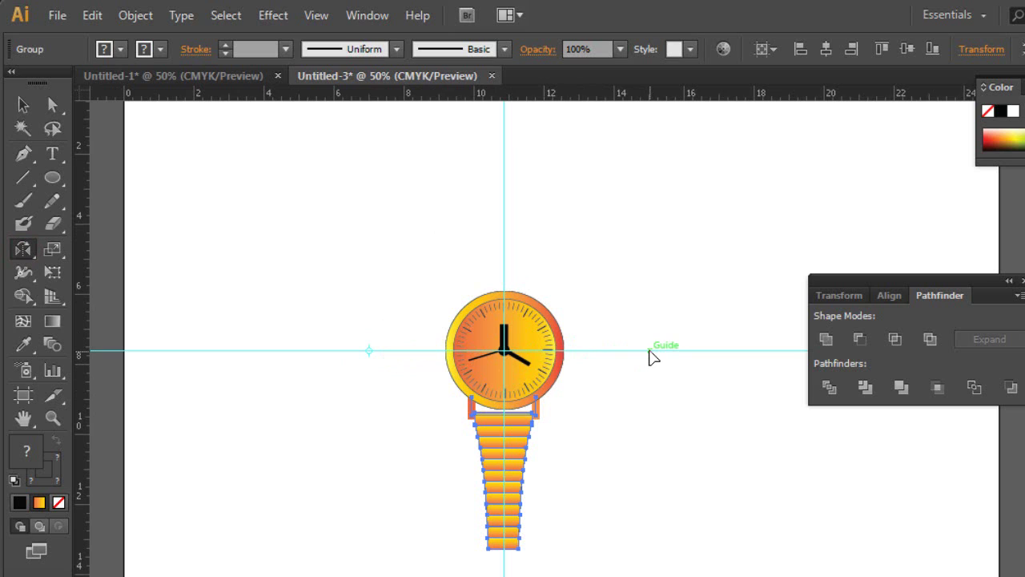
key("alt")
left_click_drag(655, 358, 647, 350)
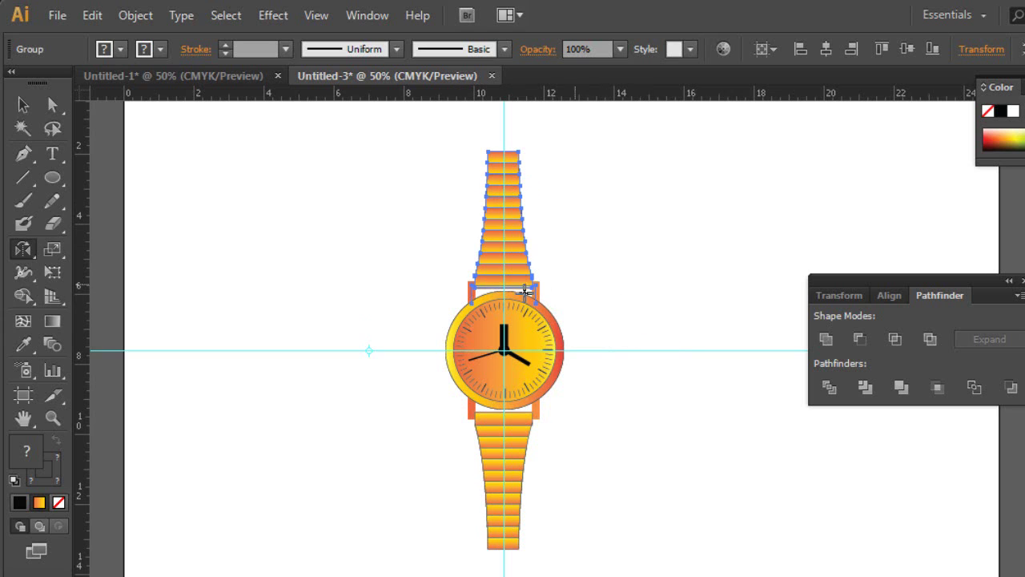
left_click(23, 104)
left_click(327, 247)
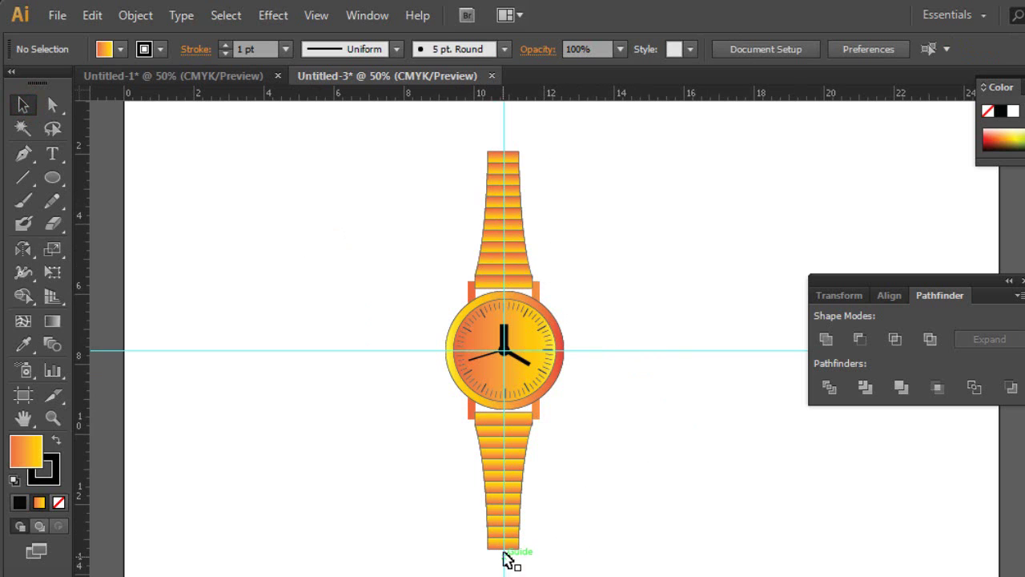
Delete the horizontal and vertical guides crossing the watch.
left_click(508, 550)
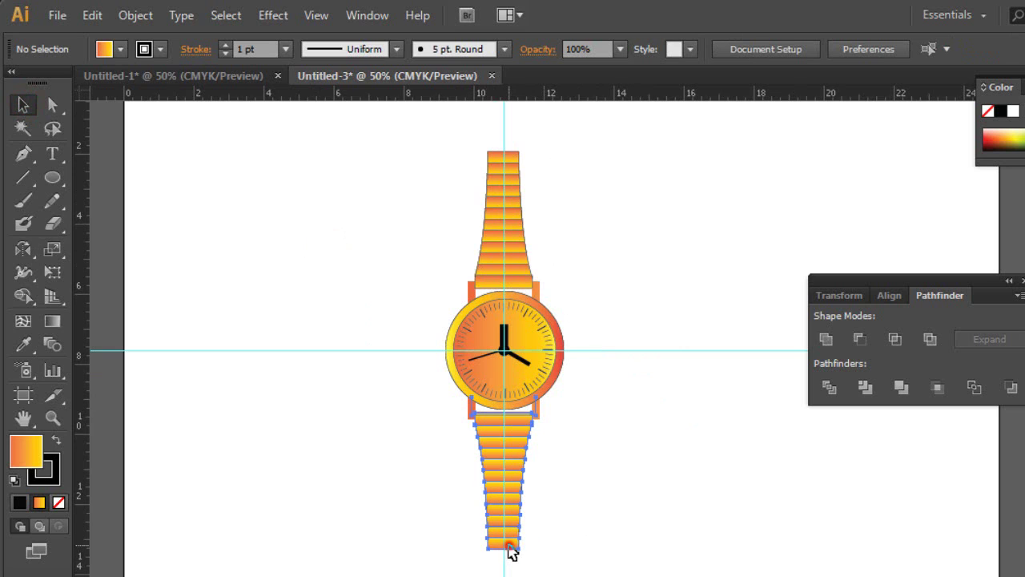
left_click(582, 553)
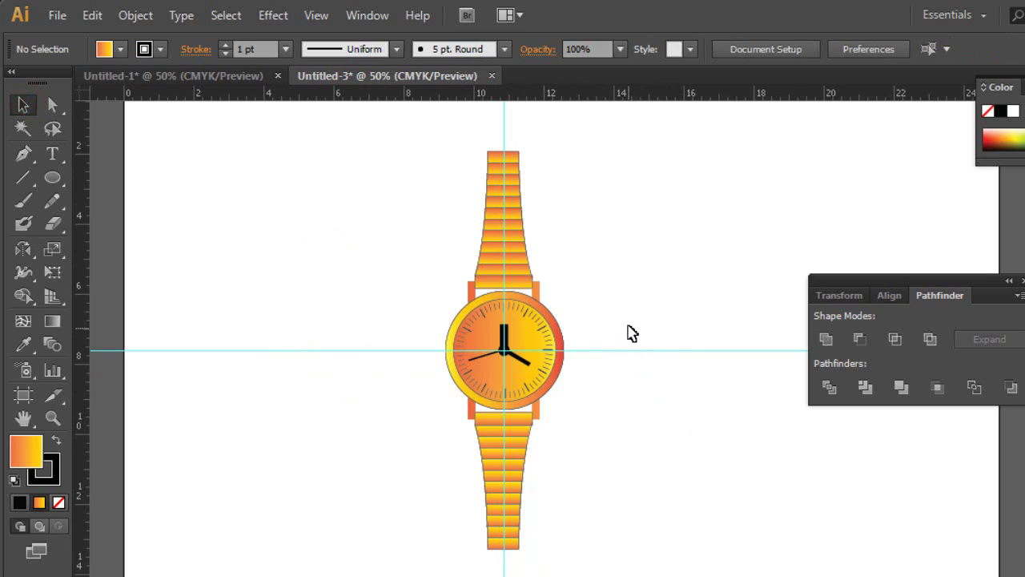
left_click_drag(625, 323, 651, 394)
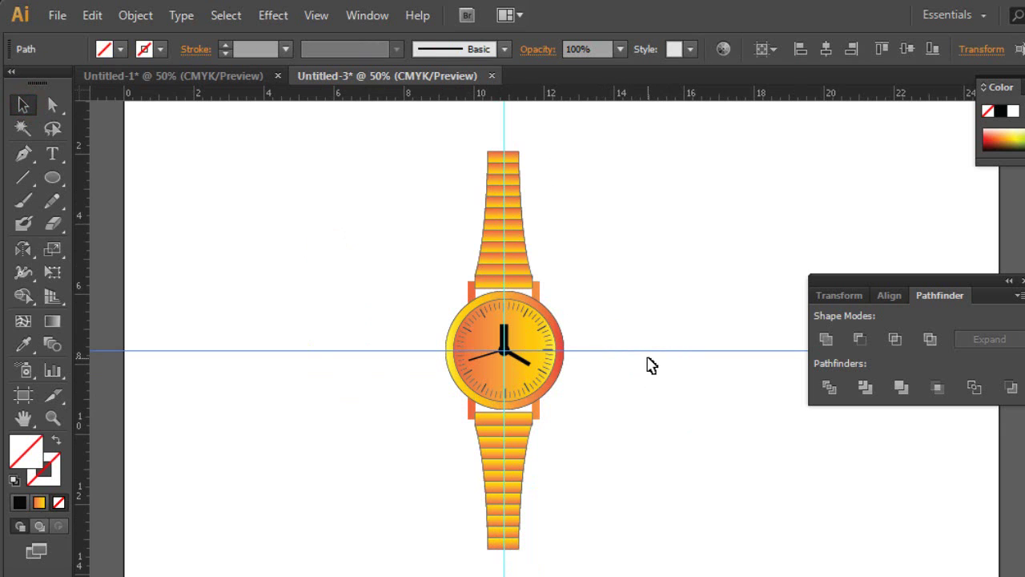
key("Delete")
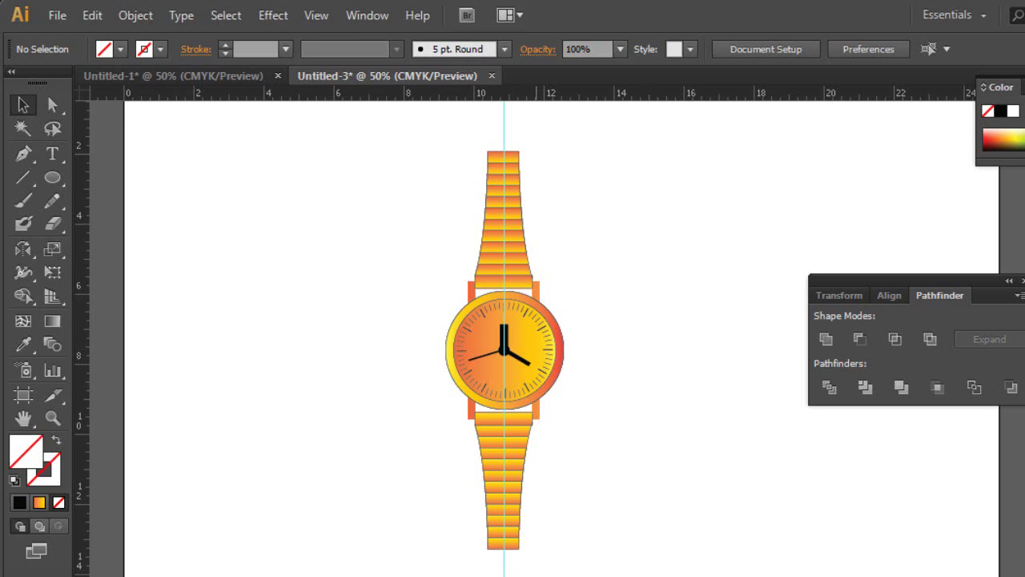
left_click(504, 570)
key("Delete")
Draw a small rounded square about 1 in wide with the Rounded Rectangle tool, just below the end of the lower strap.
left_click(50, 178)
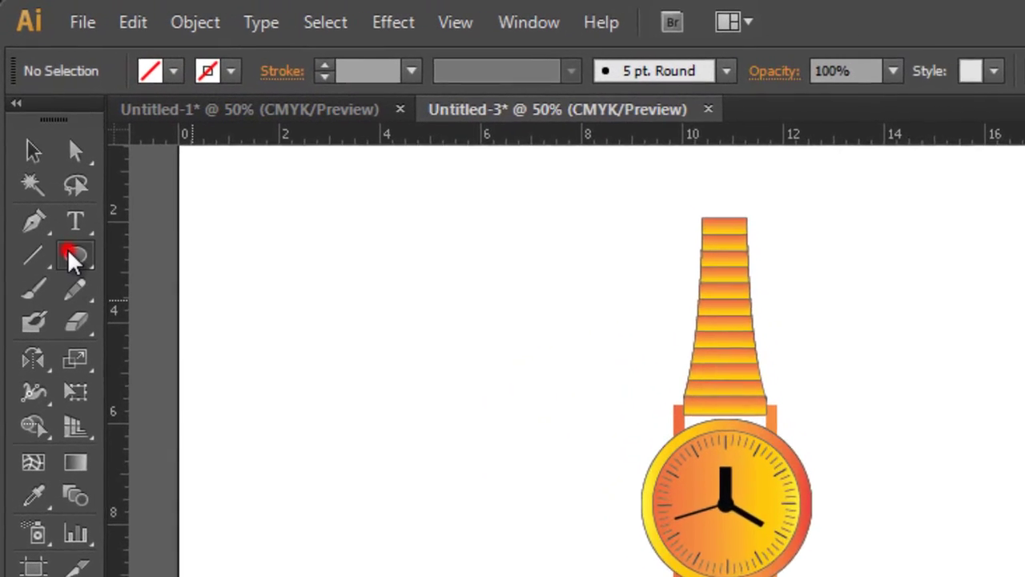
left_click_drag(74, 260, 178, 298)
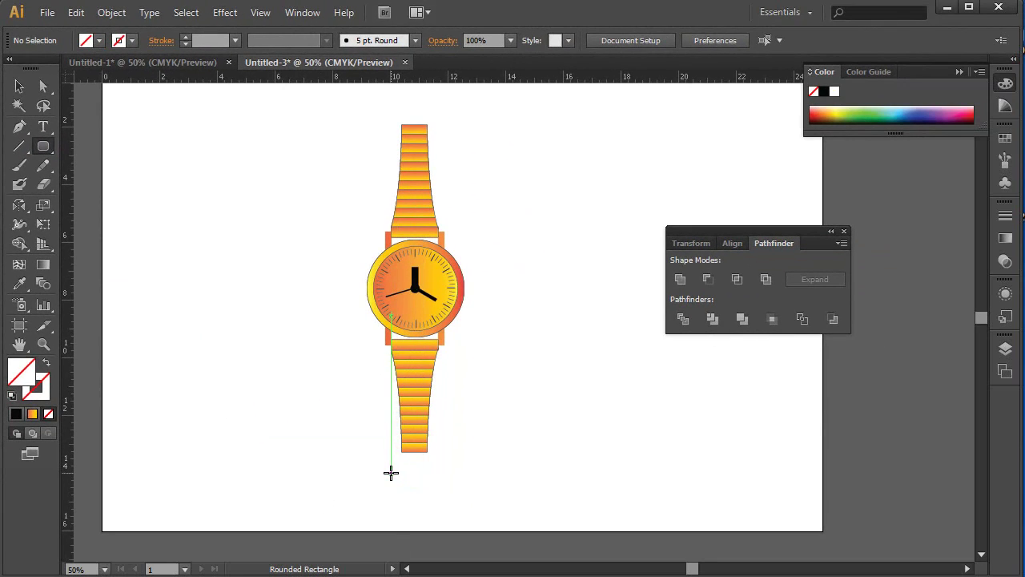
left_click_drag(391, 473, 415, 492)
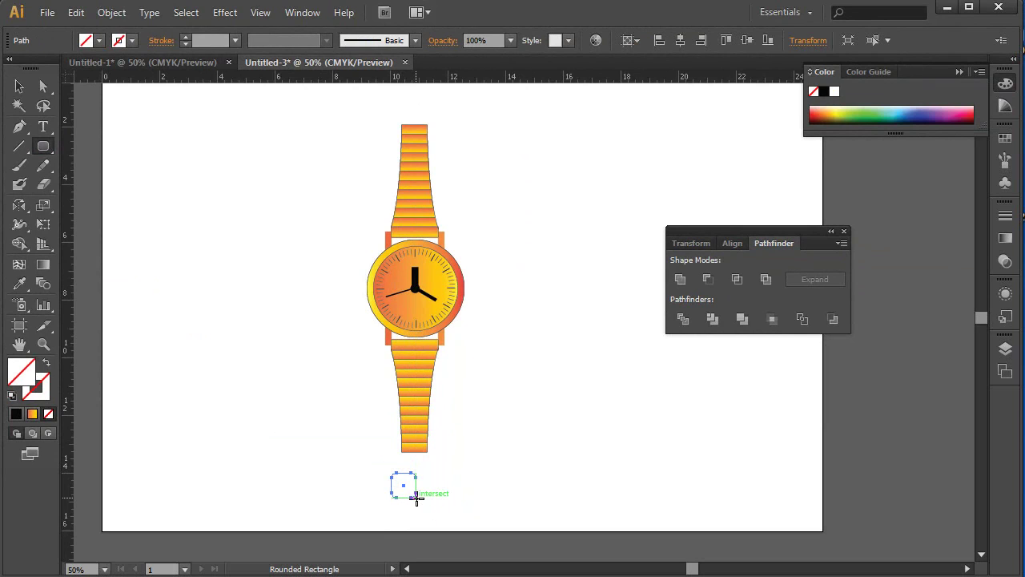
key("v")
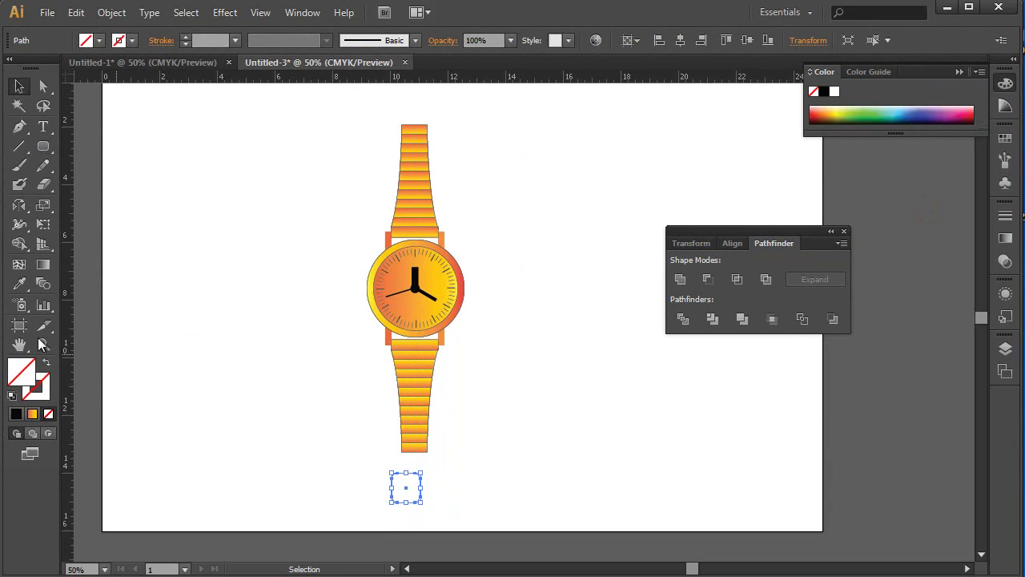
Fill the rounded square with the orange-to-yellow linear gradient and fit it over the end of the lower strap as a buckle.
double_click(43, 264)
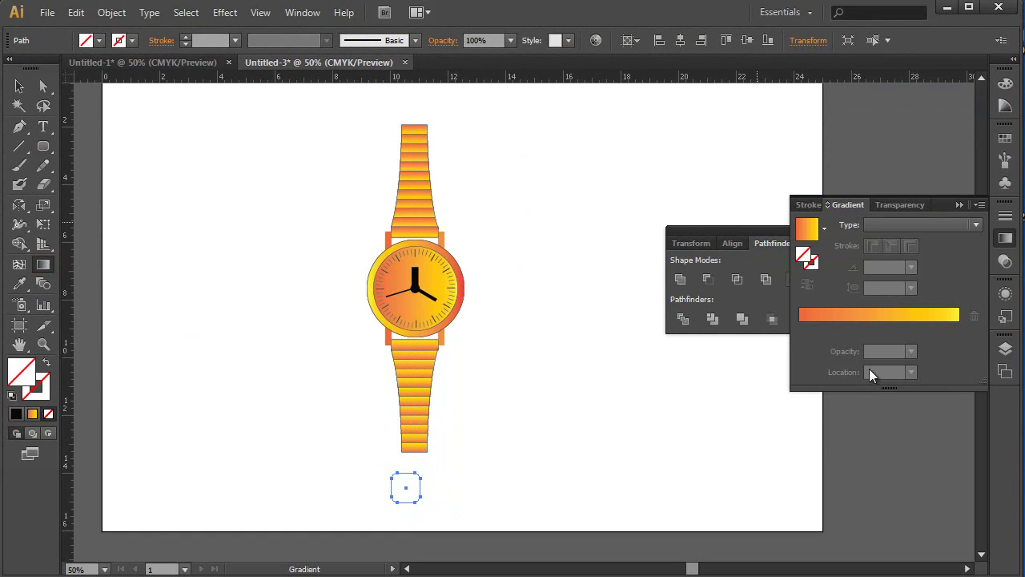
left_click(880, 329)
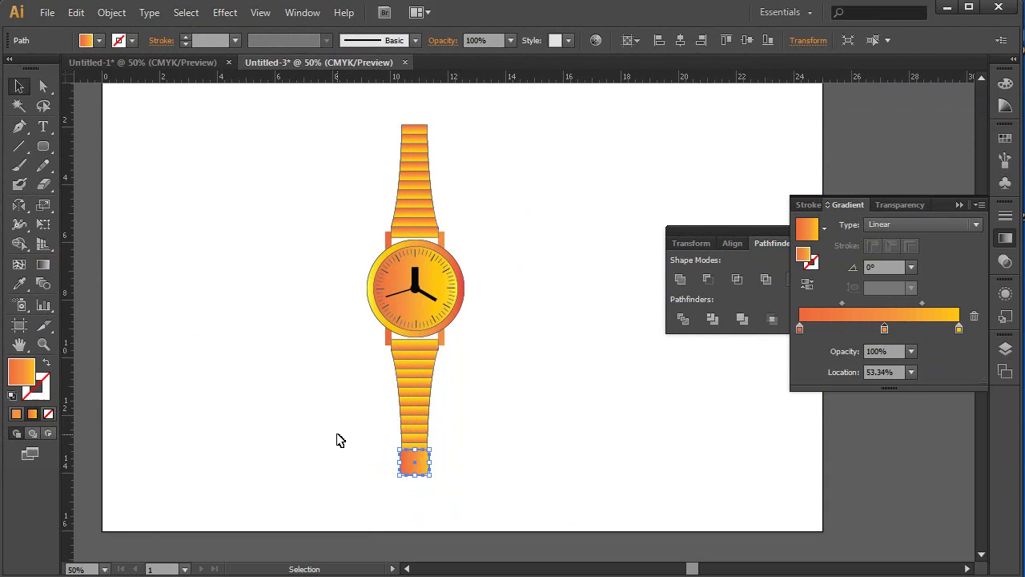
left_click(337, 436)
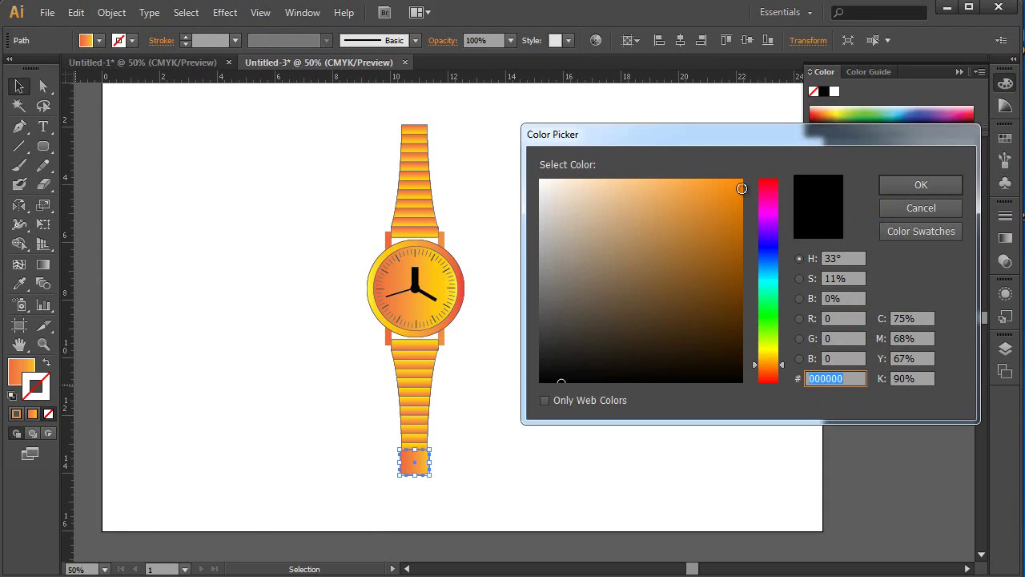
Give the buckle a 1 pt orange stroke, colour F78A06.
left_click(740, 184)
left_click(896, 186)
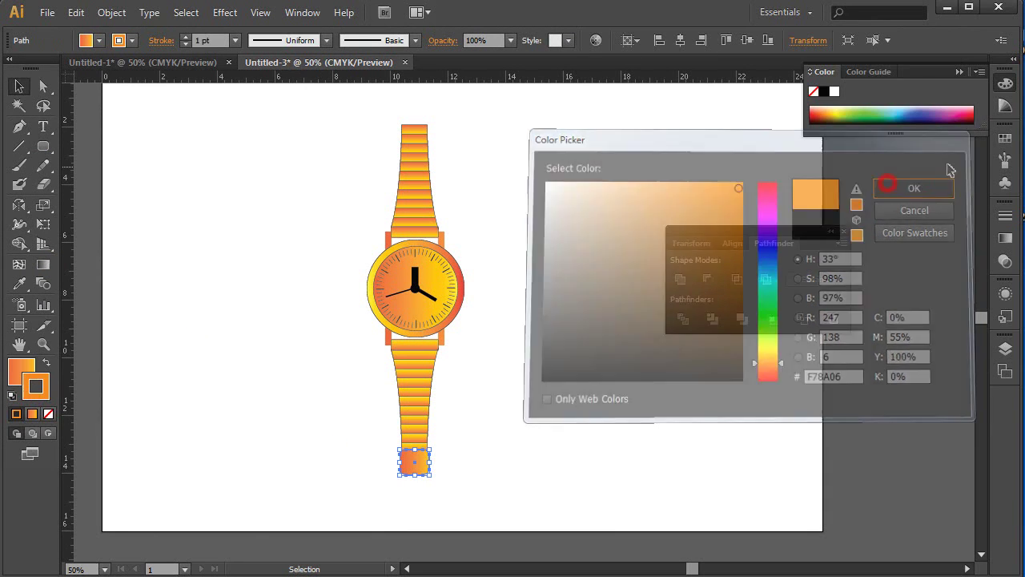
left_click(334, 412)
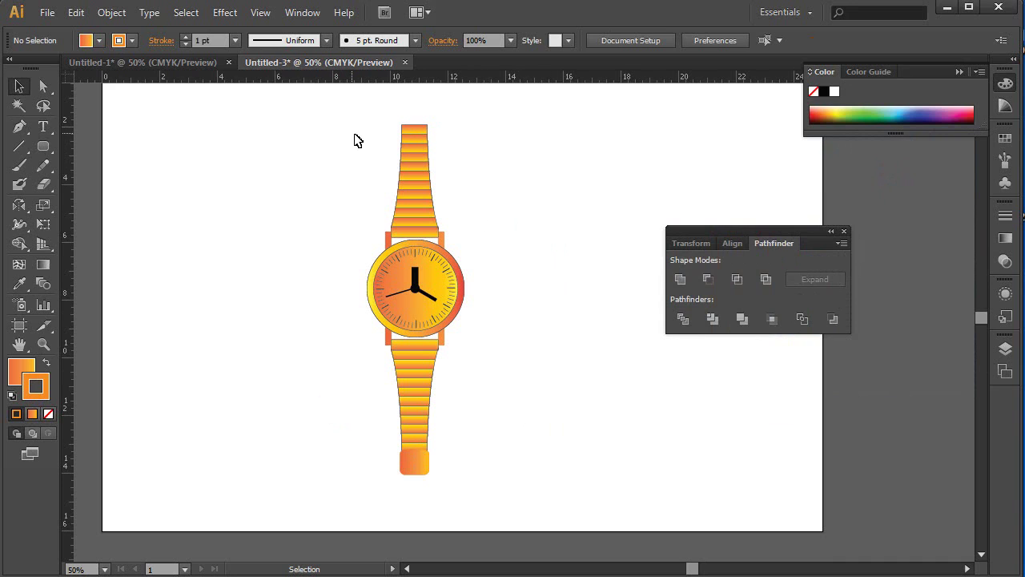
Apply the linear gradient to the dial's stroke and make its last colour stop white.
left_click(433, 278)
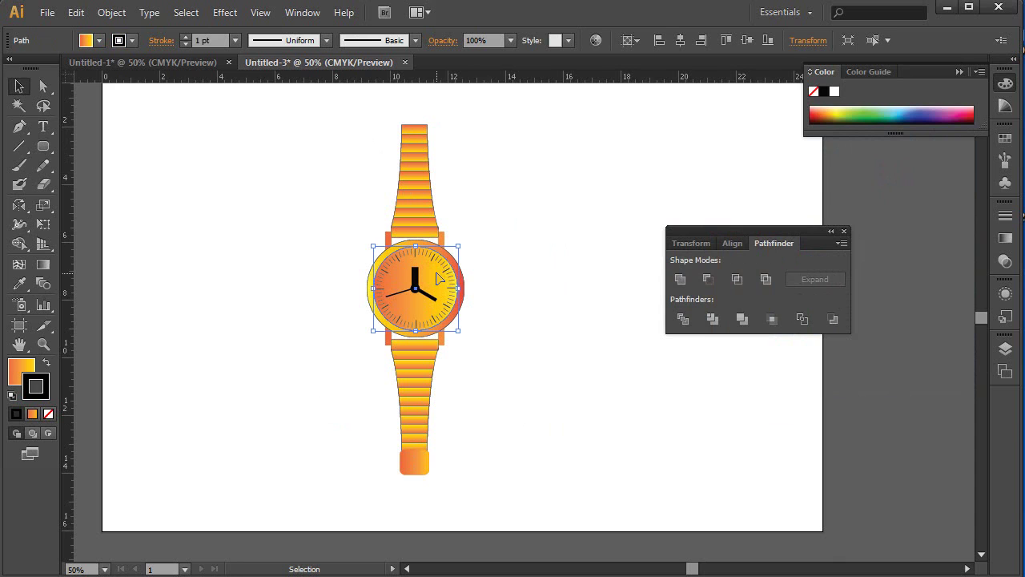
double_click(44, 264)
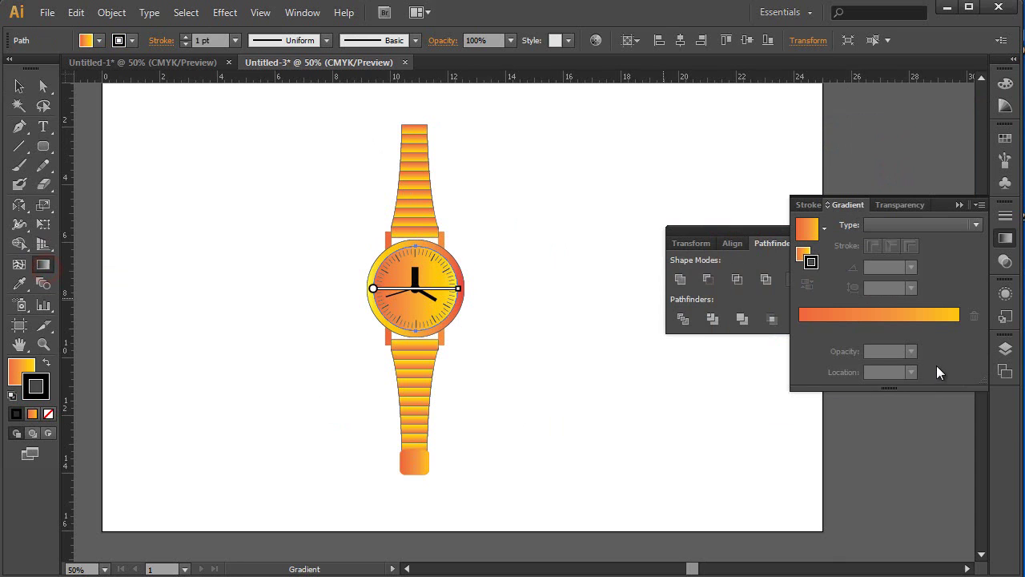
left_click(871, 330)
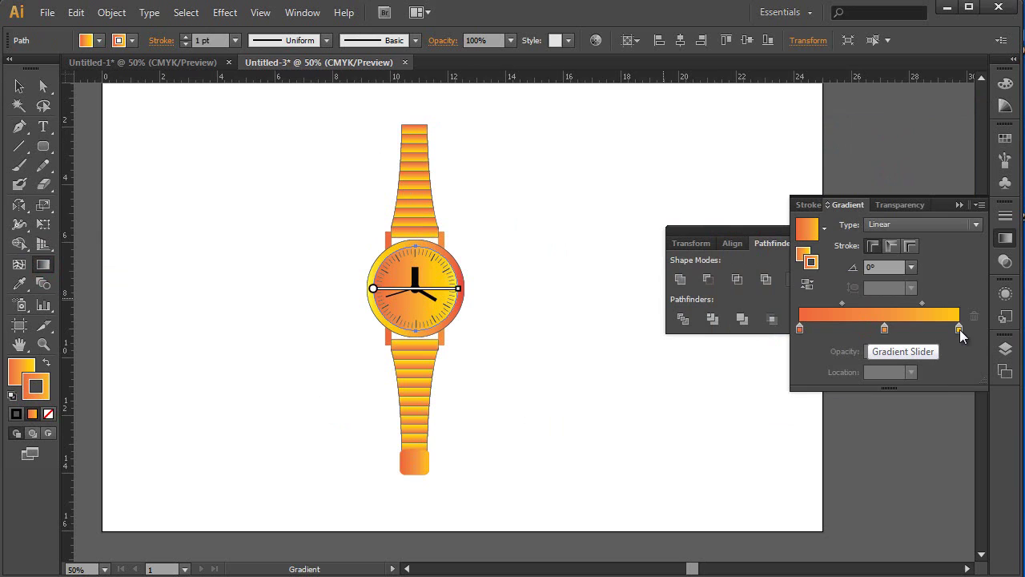
double_click(959, 328)
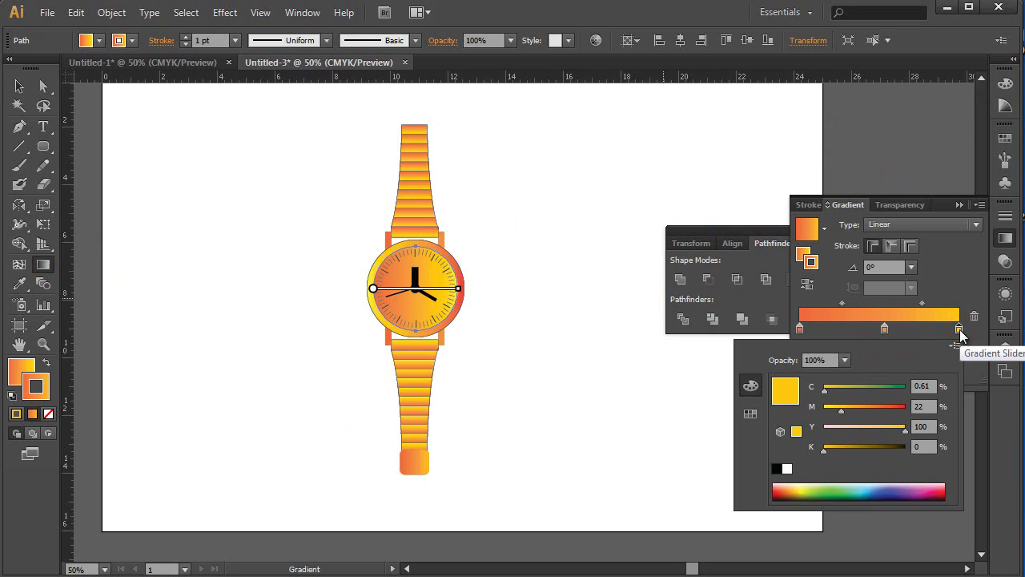
left_click(788, 470)
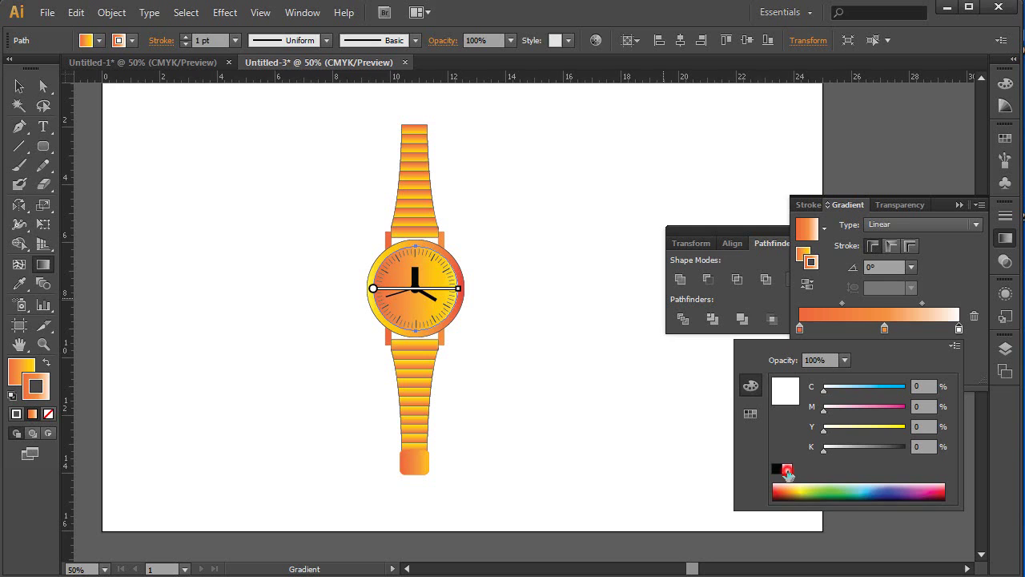
Make the last stop of the dial's fill gradient white and shift the orange stop to 27.73%, with the yellow stop nearer the middle.
key("x")
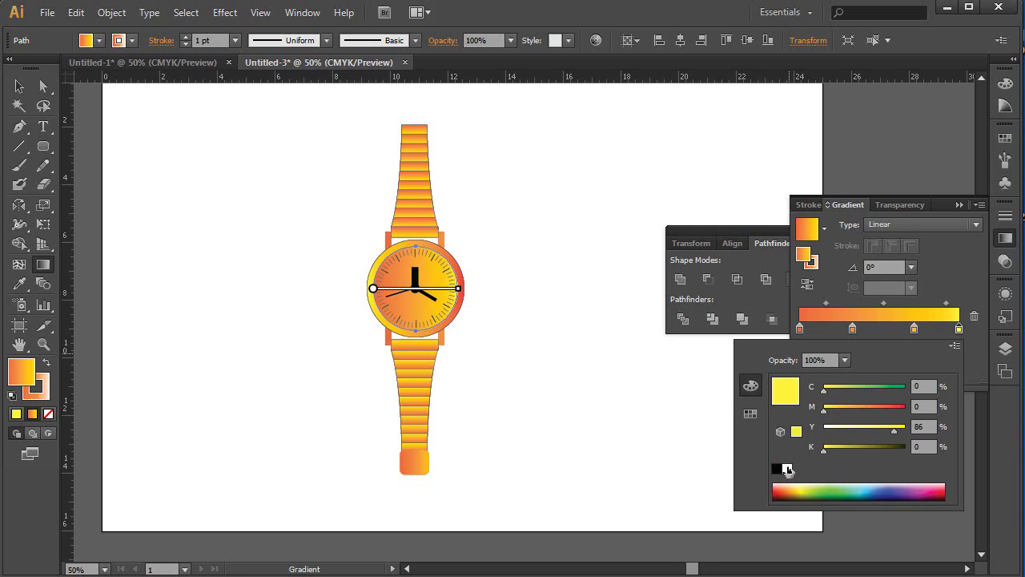
left_click(787, 469)
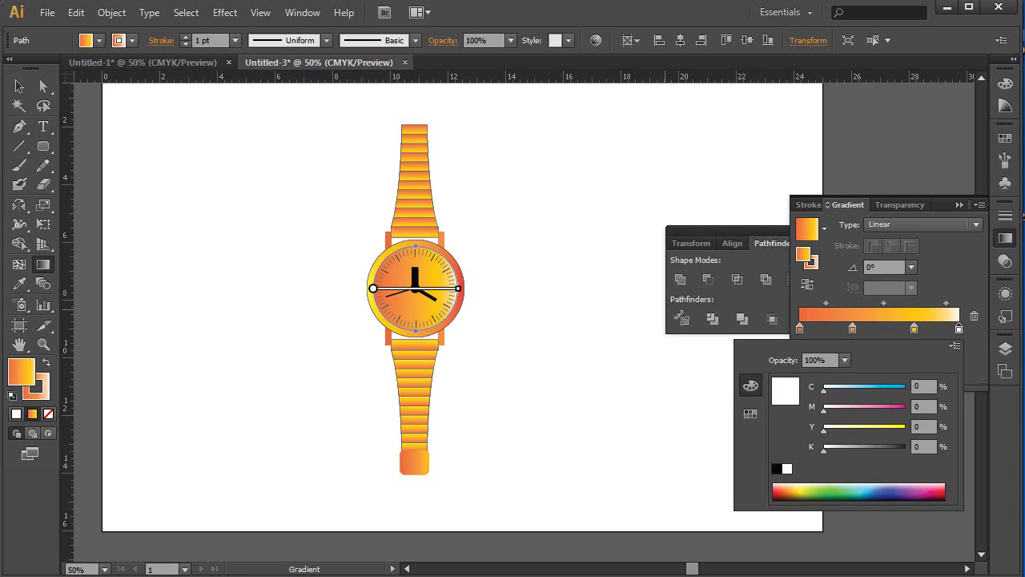
left_click_drag(914, 328, 843, 329)
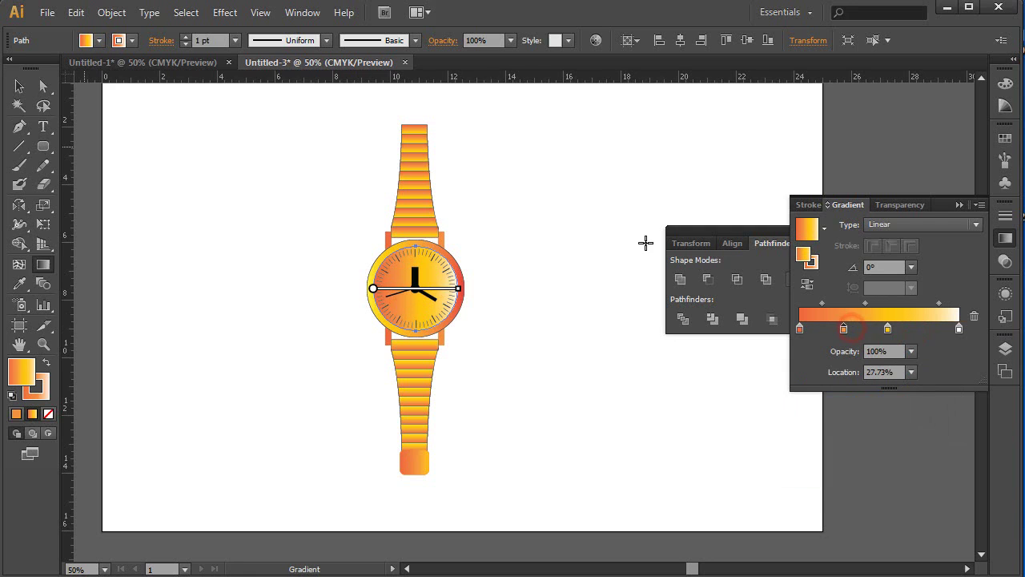
Make the dial's fill gradient radial, with white at the centre, a single yellow stop at 51.22% and orange-red at the rim.
left_click(974, 224)
left_click(913, 260)
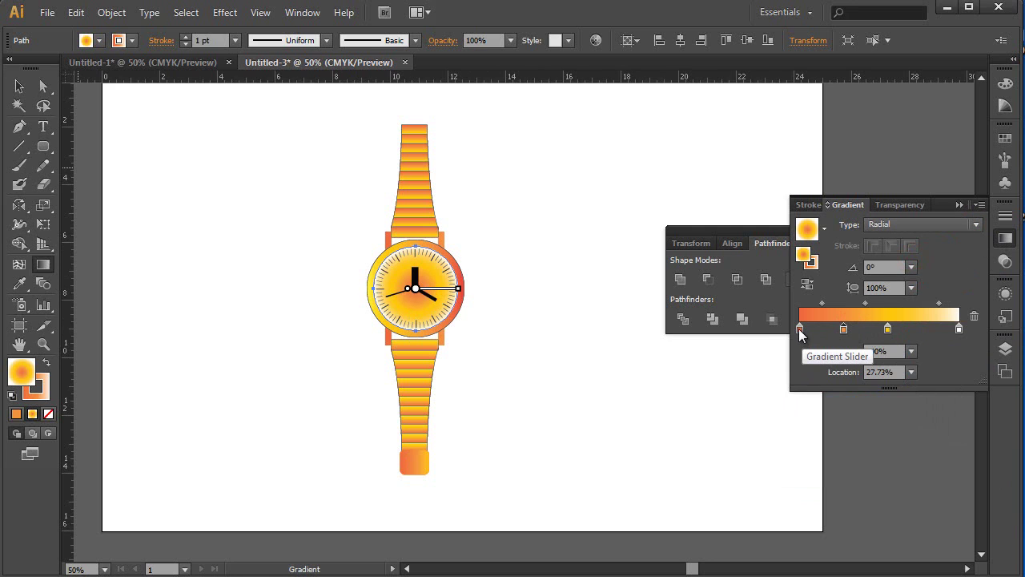
left_click_drag(800, 330, 906, 334)
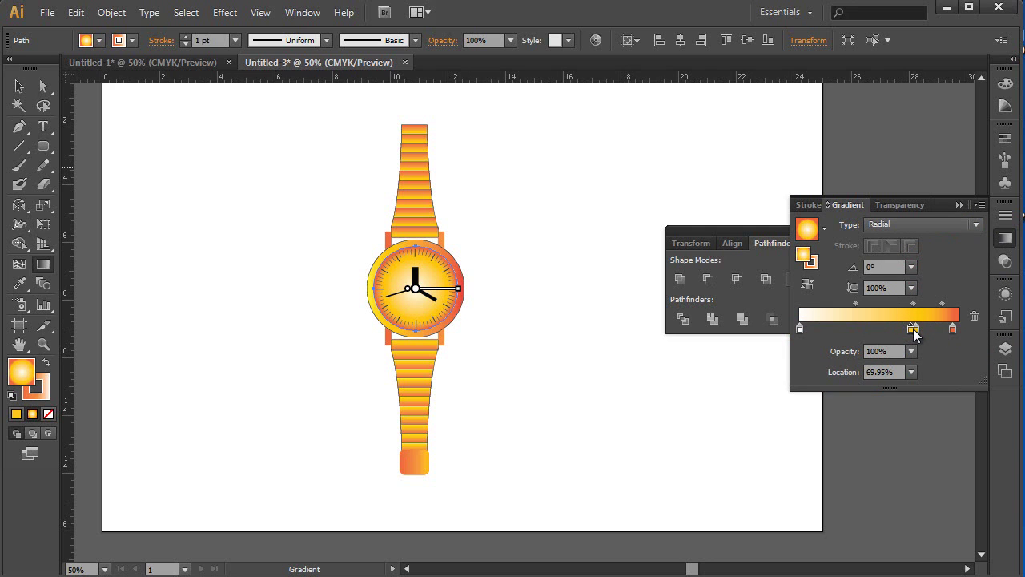
left_click_drag(915, 329, 638, 371)
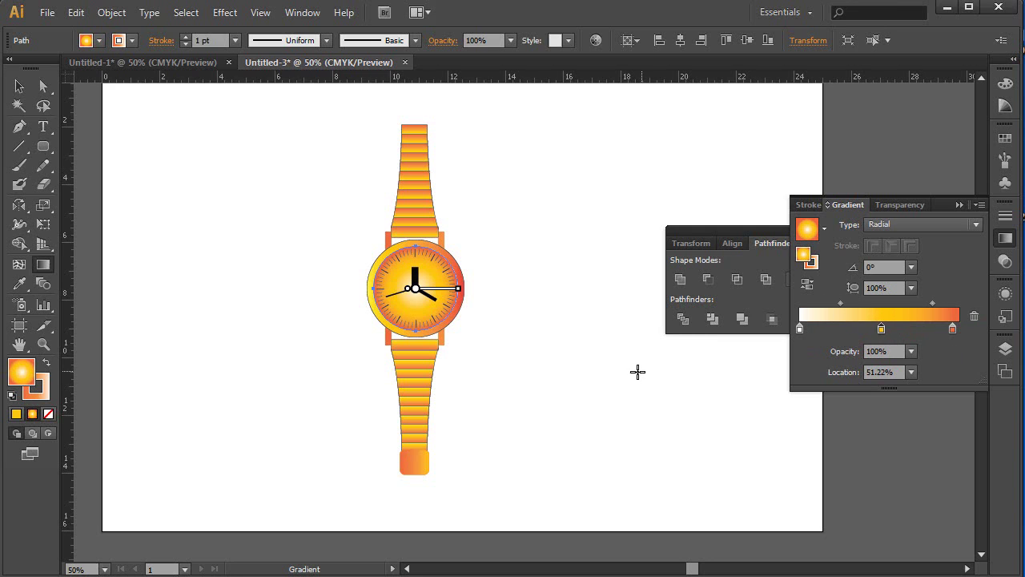
left_click(19, 87)
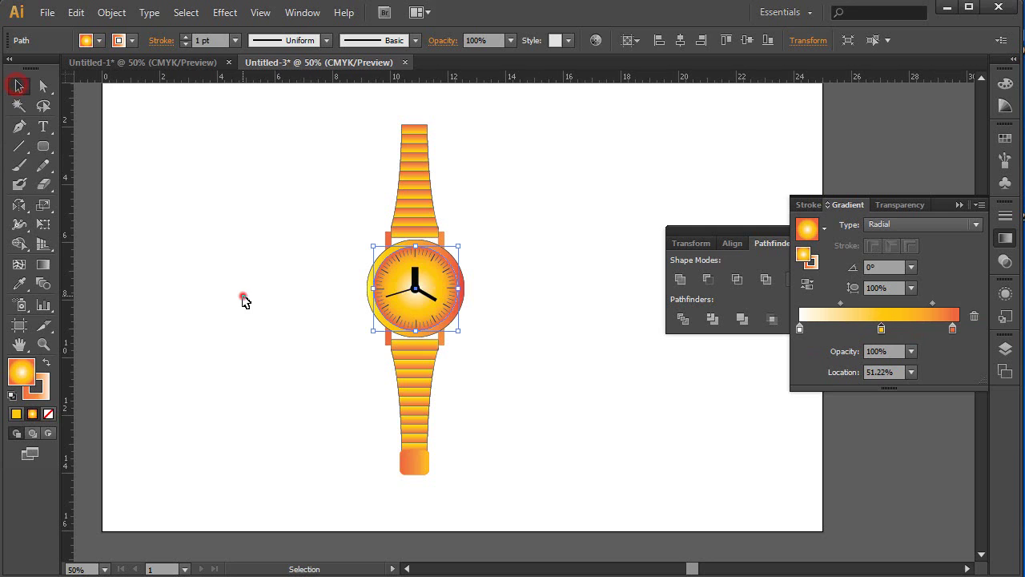
left_click(242, 297)
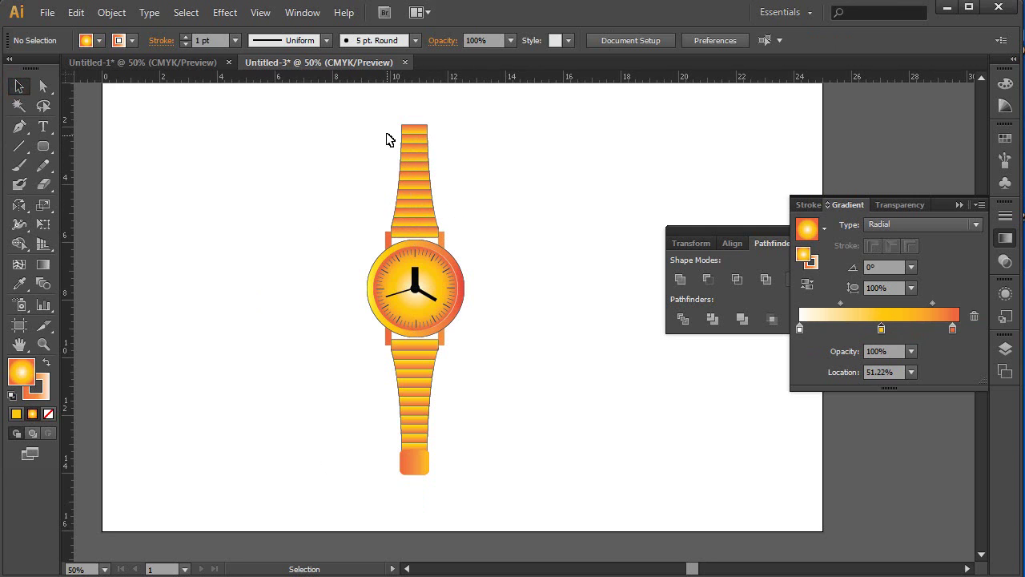
Try to apply an orange stroke to the upper strap, upper lugs, case and dial together.
left_click_drag(378, 124, 435, 244)
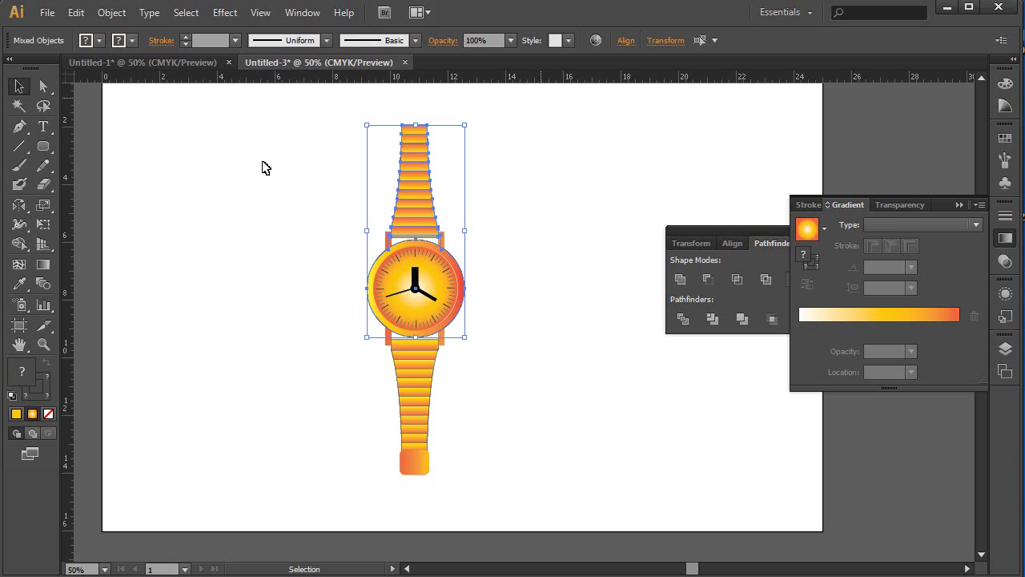
double_click(48, 391)
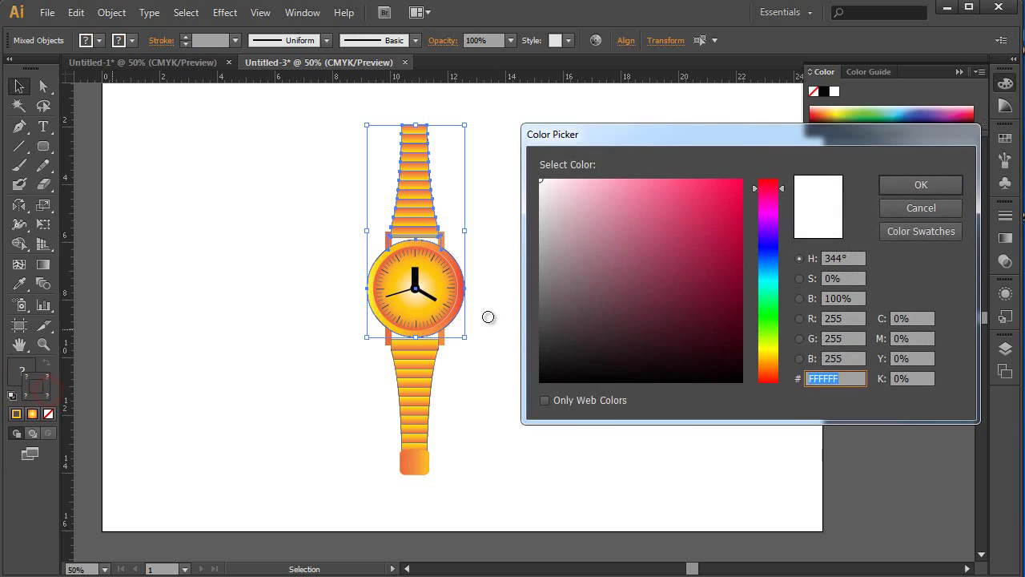
left_click(768, 353)
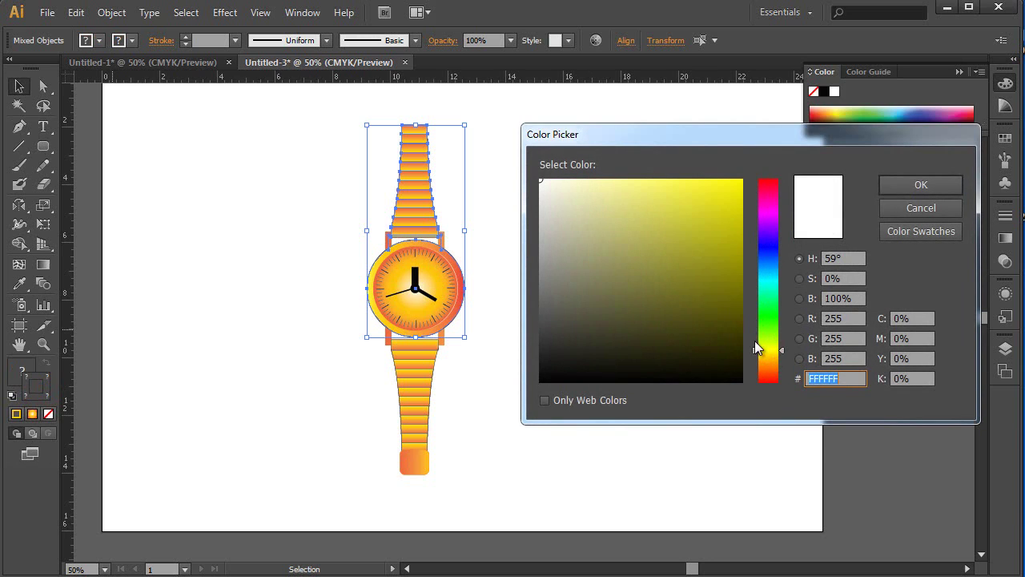
left_click_drag(755, 350, 754, 367)
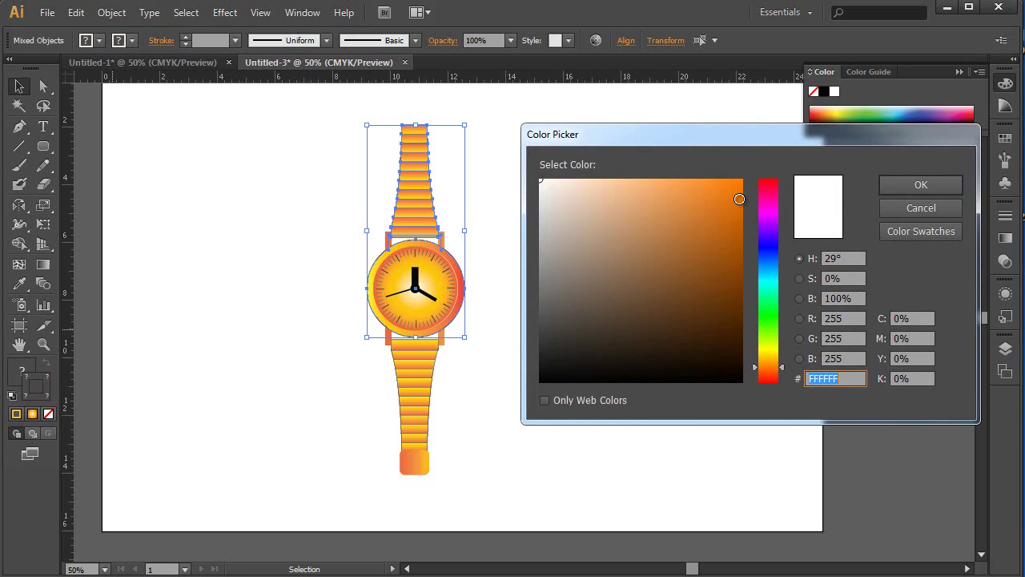
left_click(738, 184)
left_click(913, 185)
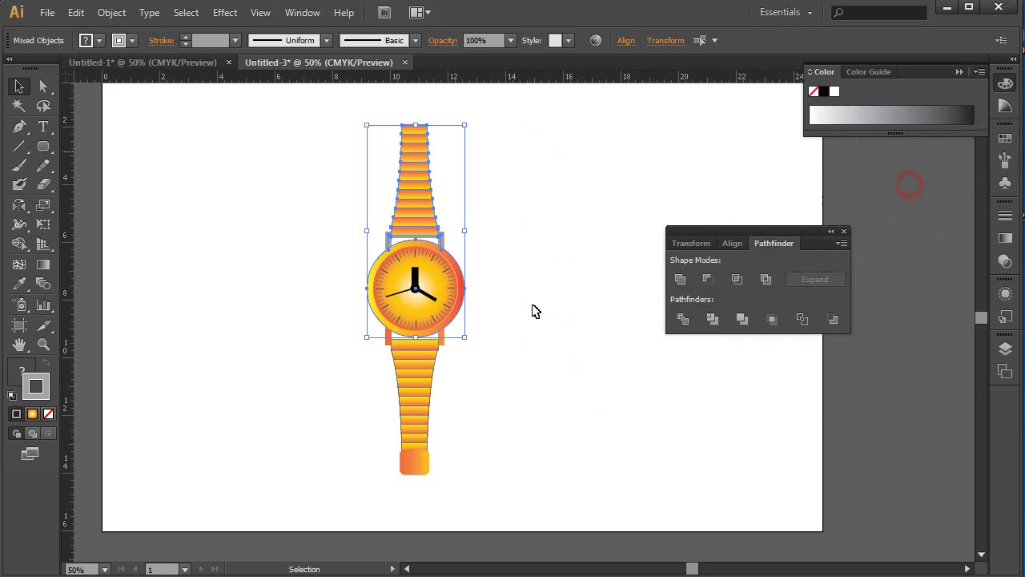
left_click(268, 331)
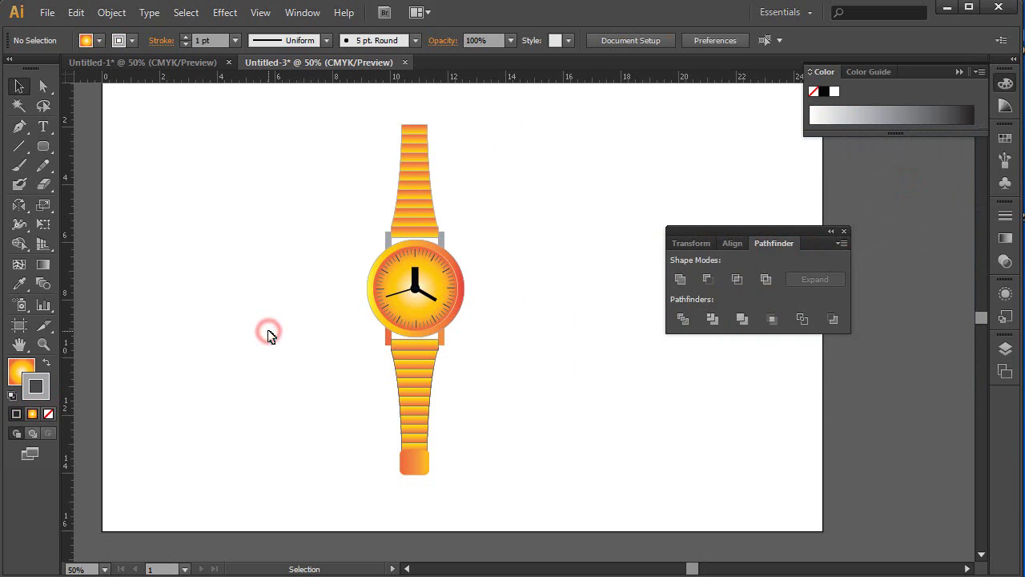
Give the strap segments, lugs, case and dial orange outlines in place of the grey and black ones.
left_click(386, 343)
key("g")
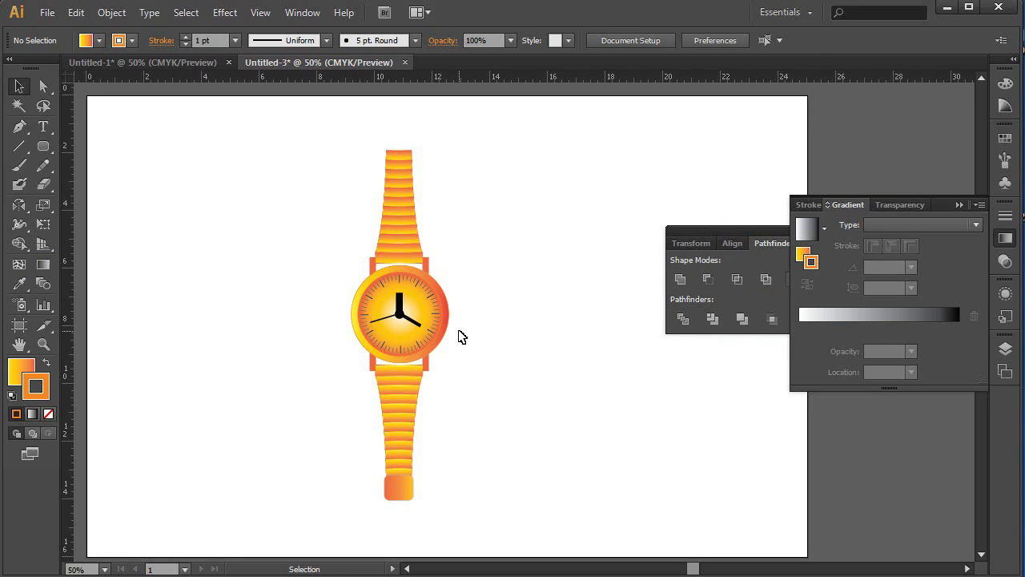
key("ctrl+plus")
key("ctrl+plus")
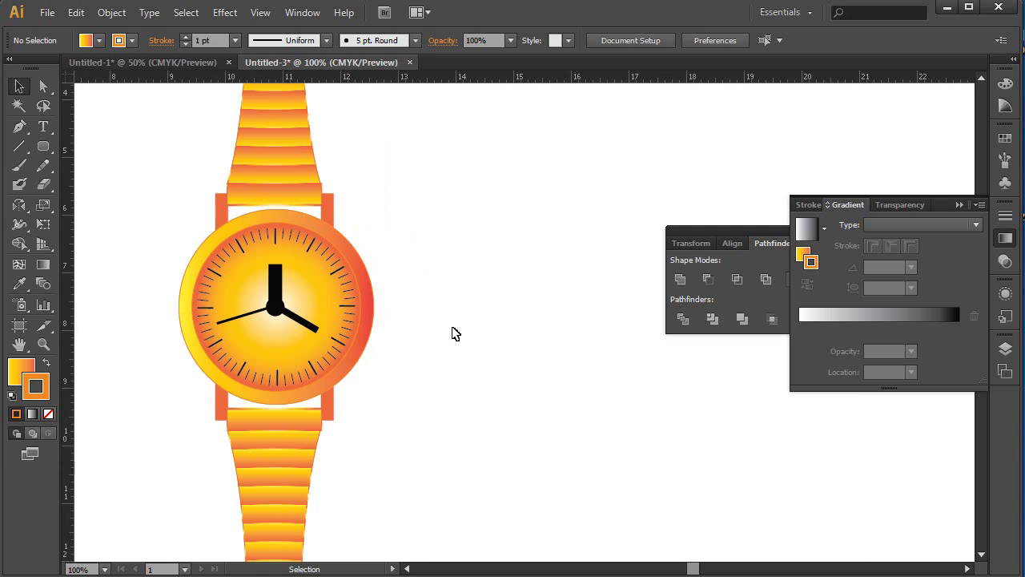
mouse_move(452, 333)
left_mouse_down()
mouse_move(536, 328)
mouse_move(573, 342)
left_mouse_up()
key("ctrl+plus")
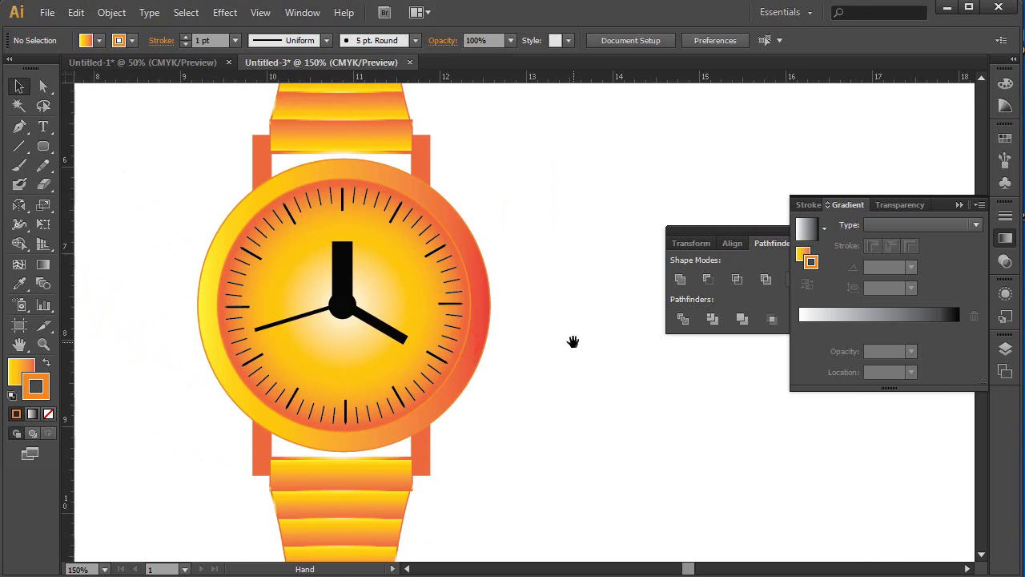